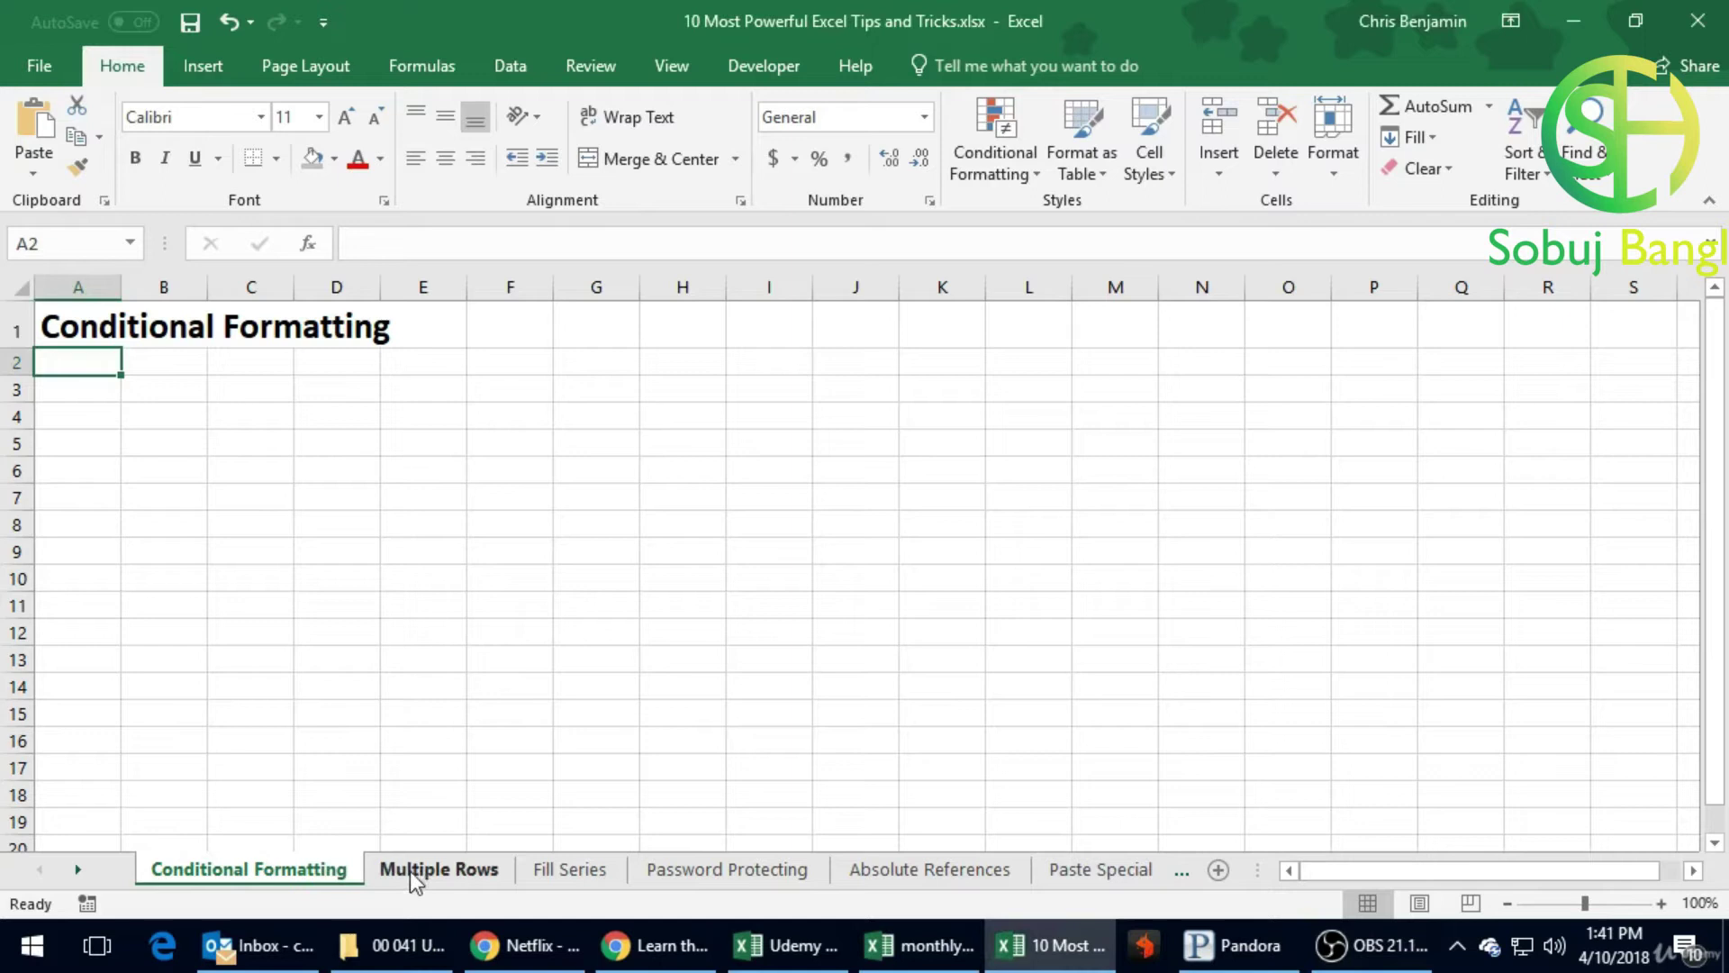
# Step: Look at the Multiple Rows and Fill Series sheets and return to the Conditional Formatting sheet
pyautogui.click(434, 874)
pyautogui.click(569, 877)
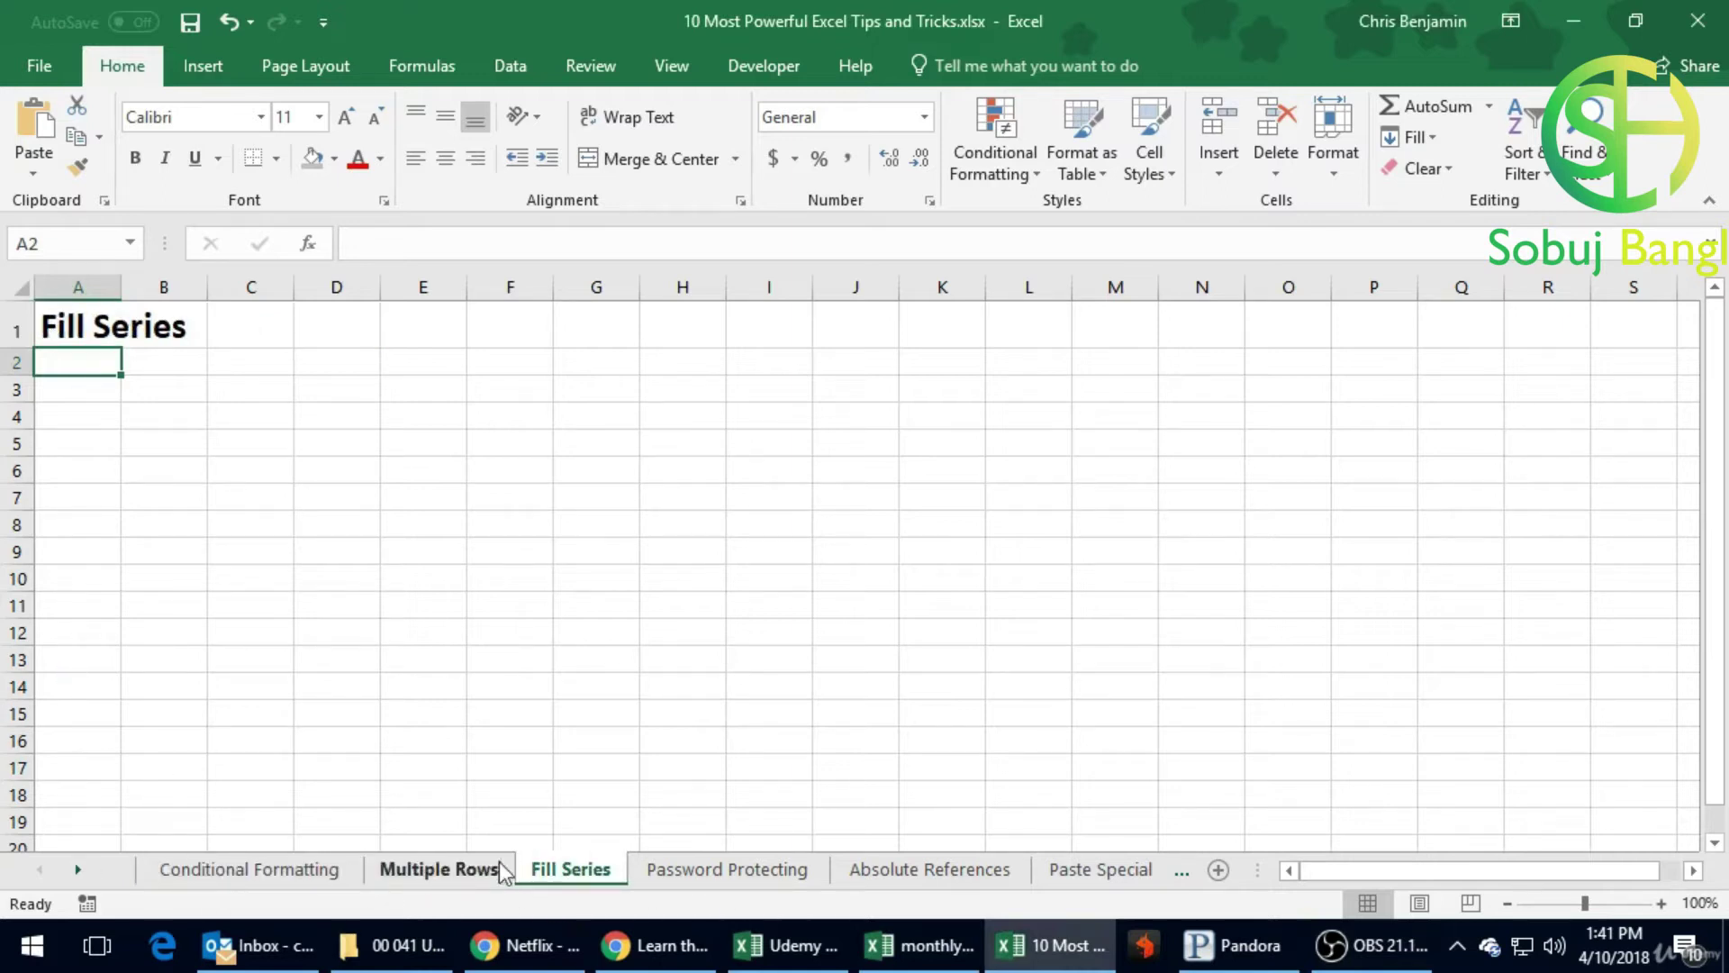
pyautogui.click(328, 873)
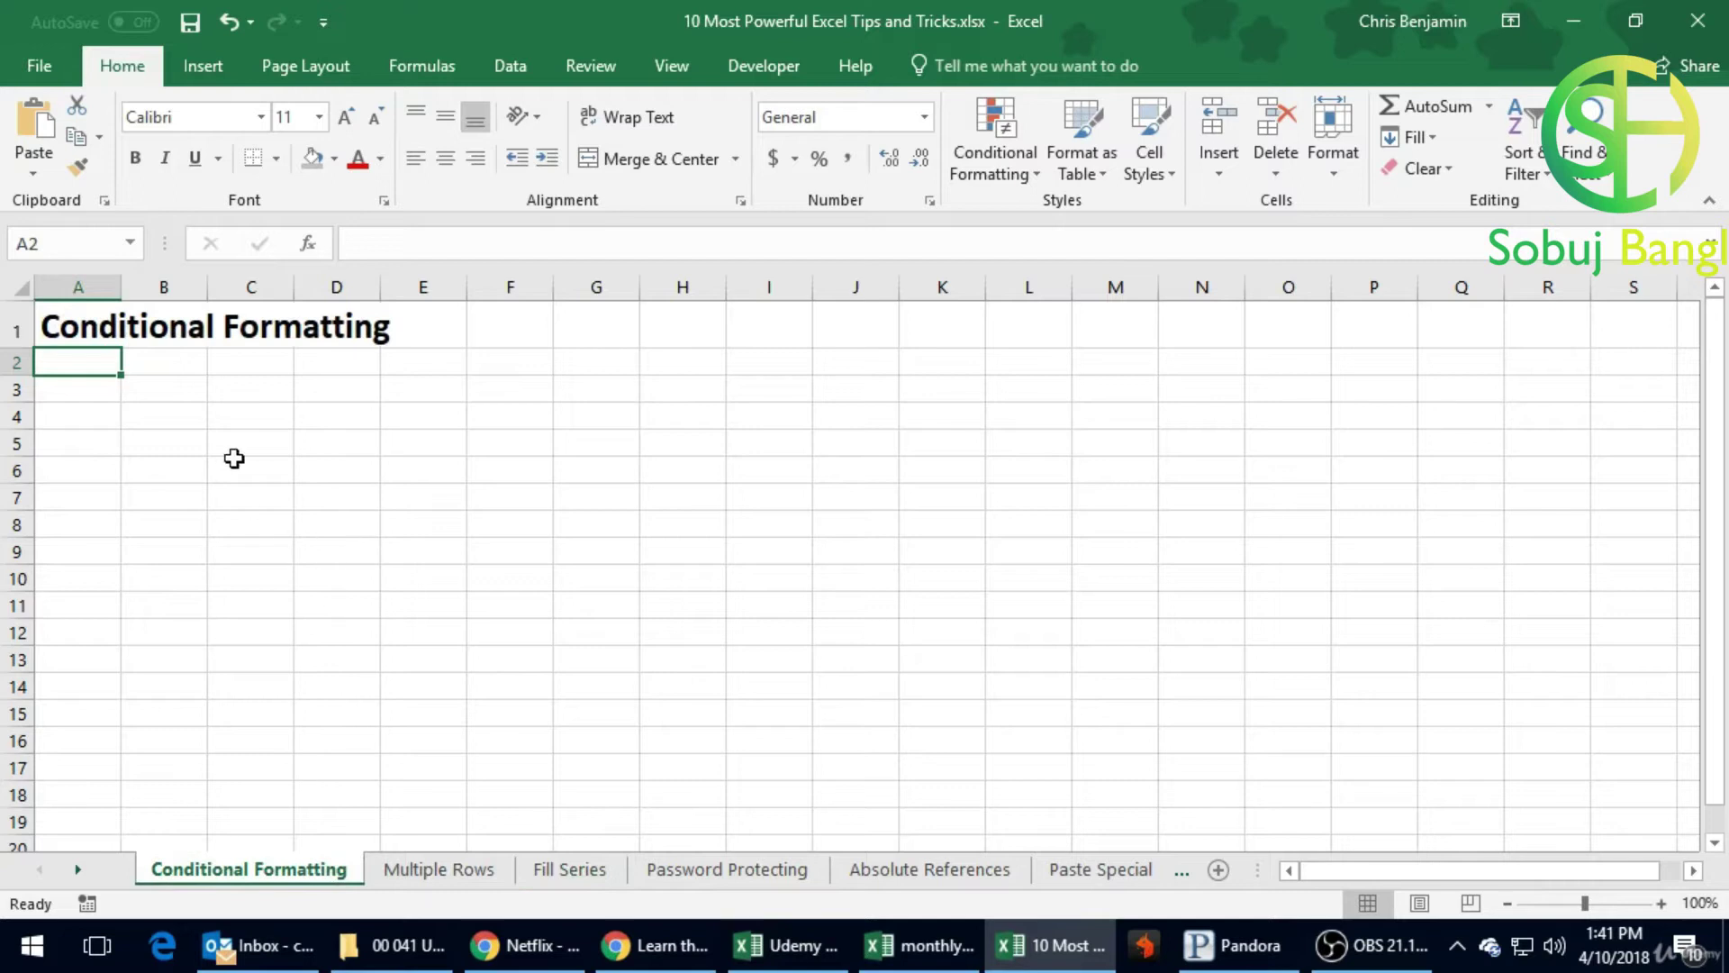
# Step: Start a list of sample students by entering three first names in cells D4 to D6
pyautogui.click(336, 447)
pyautogui.click(113, 370)
pyautogui.press('Right')
pyautogui.press('Right')
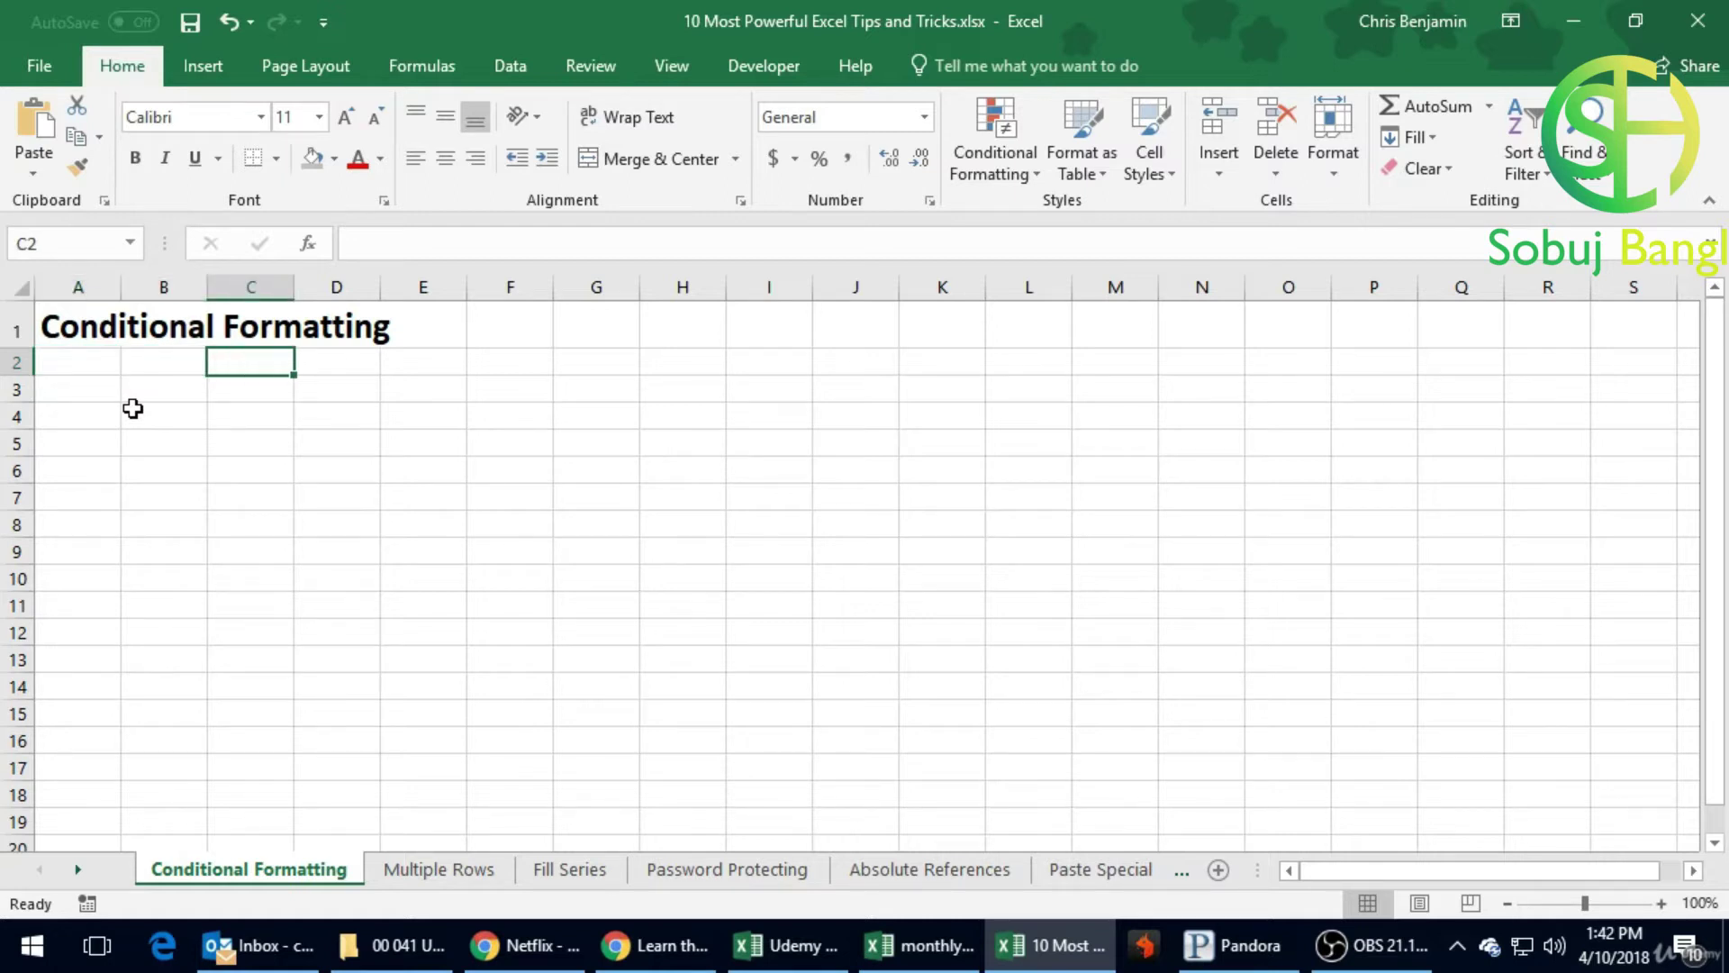
pyautogui.press('Right')
pyautogui.press('Down')
pyautogui.press('Down')
pyautogui.write('Bob')
pyautogui.press('Return')
pyautogui.write('Sally')
pyautogui.press('Return')
pyautogui.write('James')
pyautogui.press('Return')
# Step: Continue the student list with three more first names in cells D7 to D9
pyautogui.write('Paul')
pyautogui.press('Return')
pyautogui.write('Mike')
pyautogui.press('Return')
pyautogui.write('Jeremy')
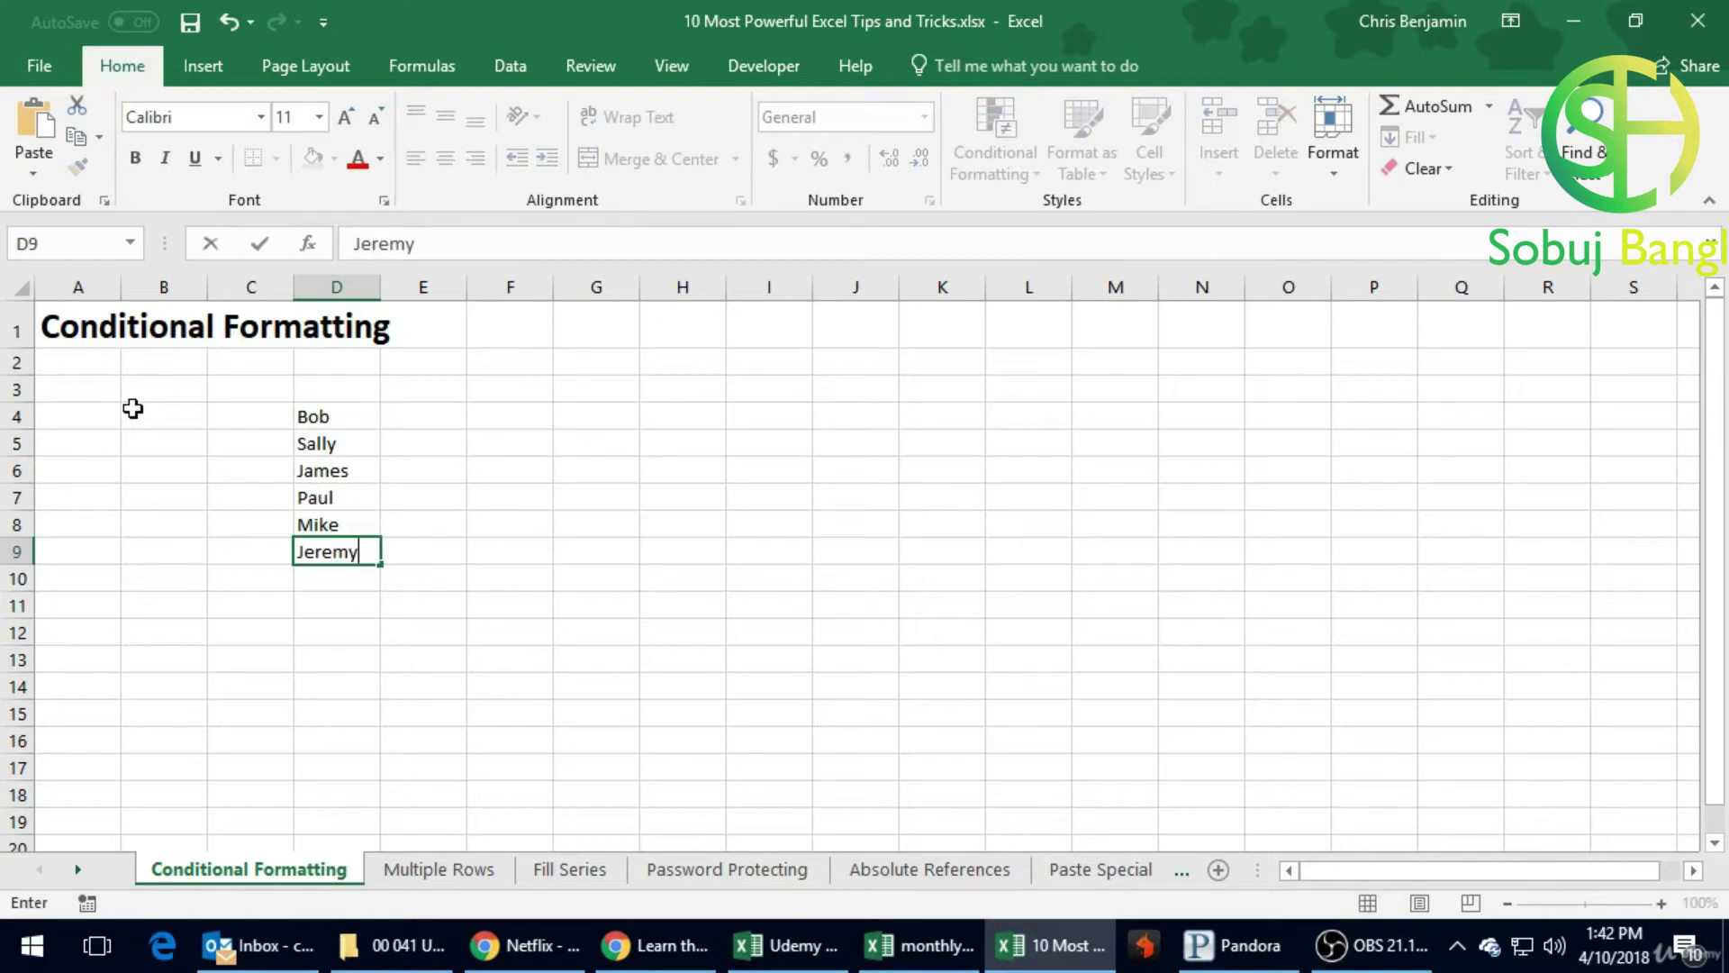
pyautogui.press('Return')
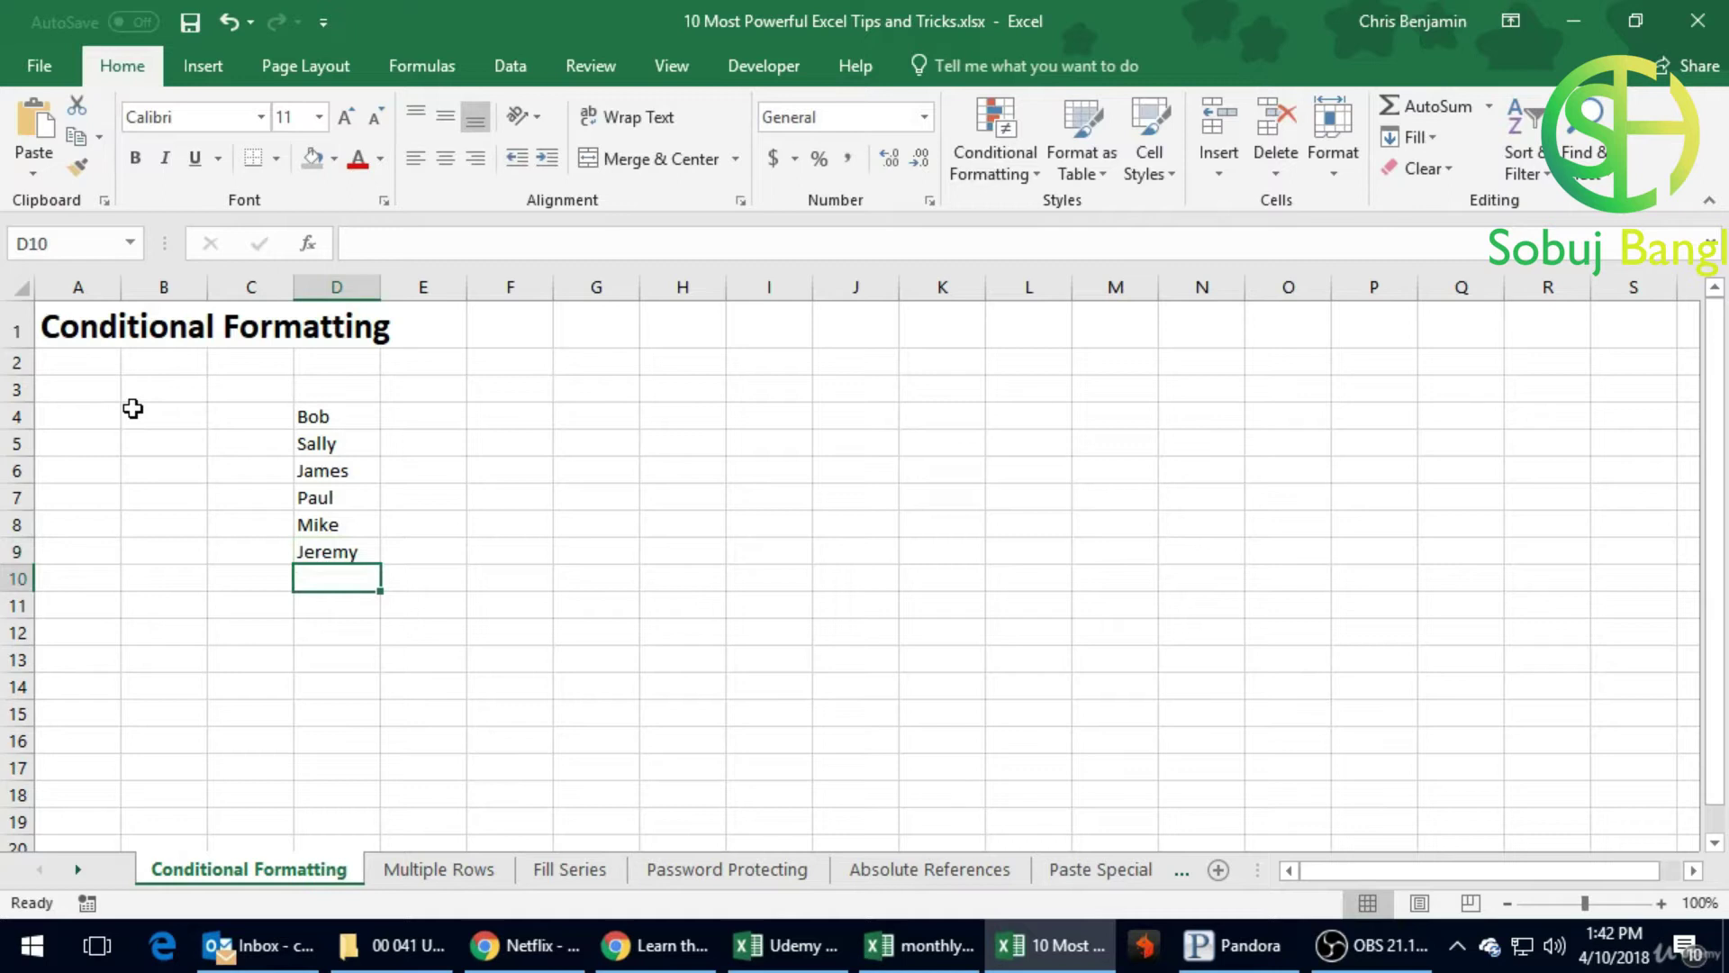
# Step: Complete the student list with four more first names in cells D10 to D13
pyautogui.write('Jeff')
pyautogui.press('Return')
pyautogui.write('Meagan')
pyautogui.press('Return')
pyautogui.write('Chris')
pyautogui.press('Return')
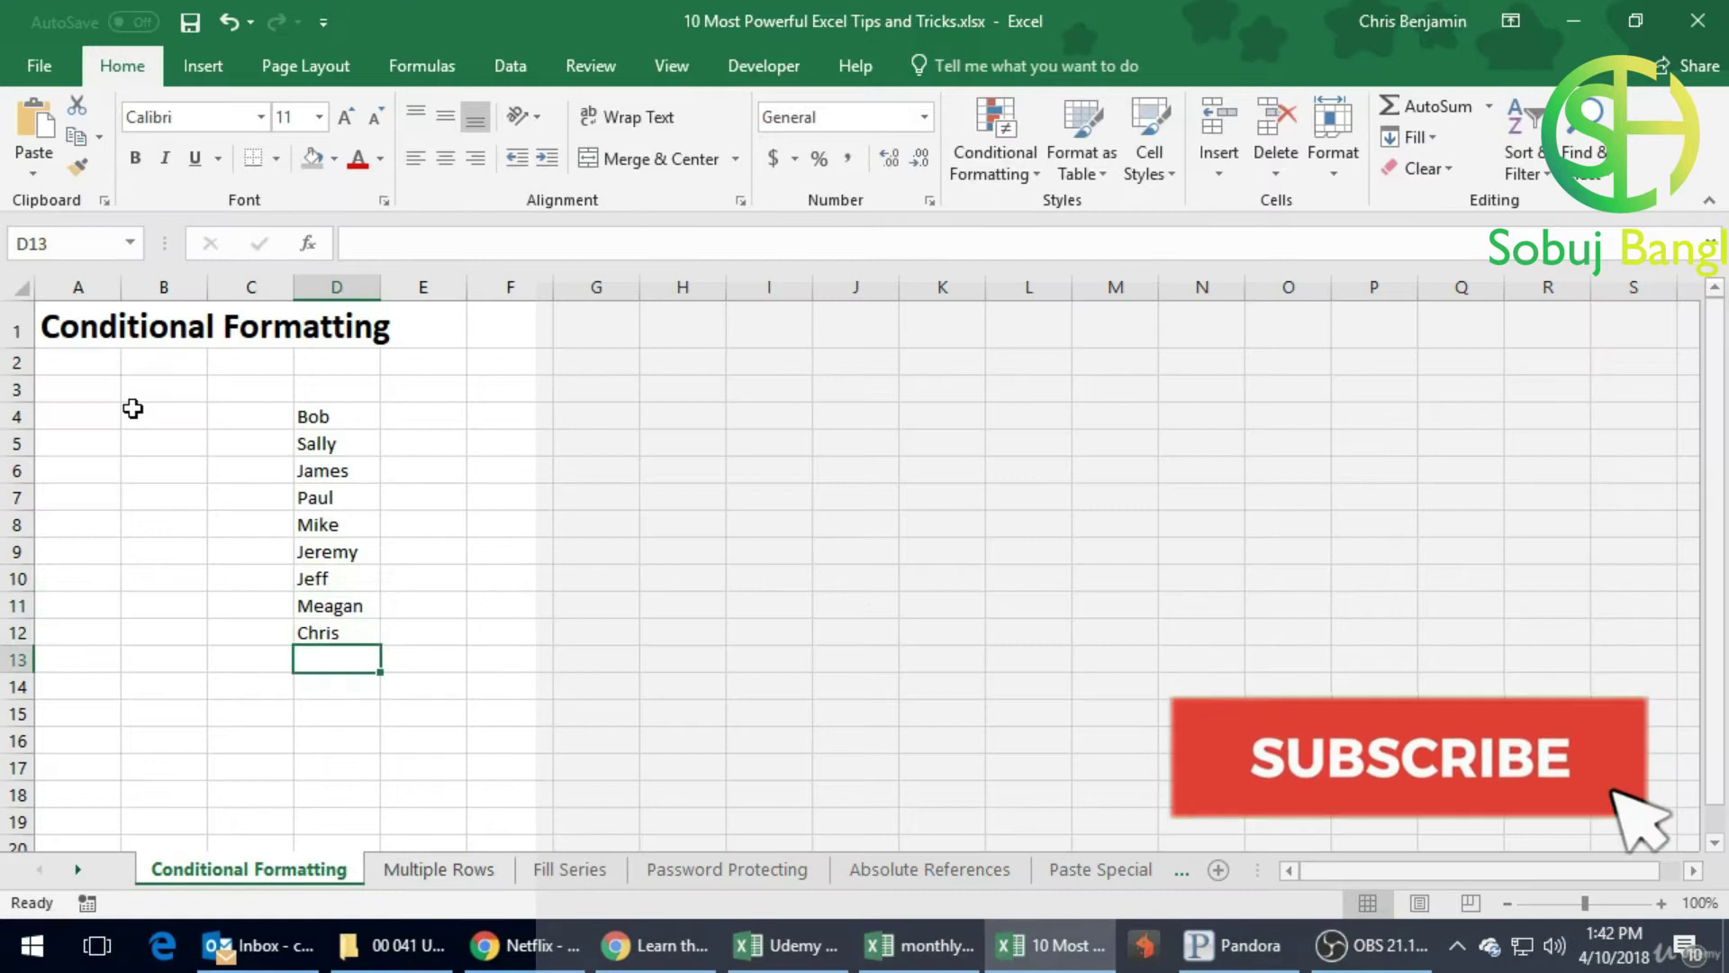
pyautogui.write('Tracy')
pyautogui.press('Return')
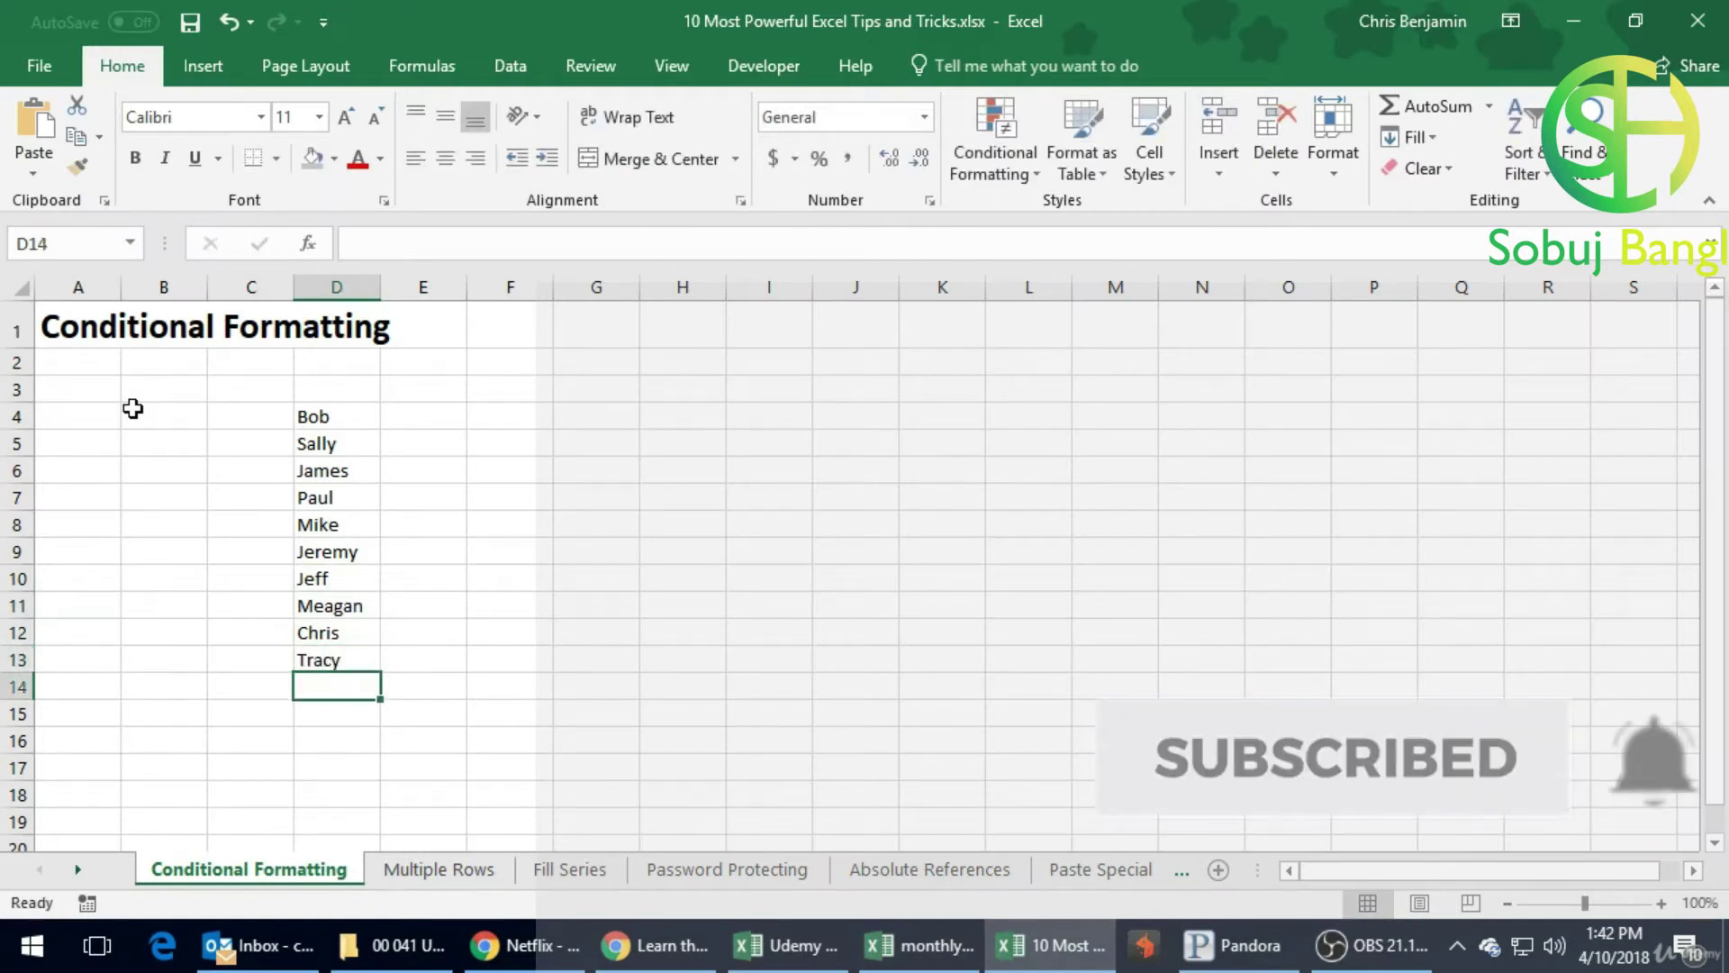
# Step: Enter the column header "First Test" in cell E3, above the scores column beside the names
pyautogui.press('Up')
pyautogui.press('Right')
pyautogui.press('Up')
pyautogui.press('Up')
pyautogui.press('Up')
pyautogui.press('Up')
pyautogui.press('Up')
pyautogui.press('Up')
pyautogui.press('Up')
pyautogui.press('Up')
pyautogui.press('Up')
pyautogui.press('Up')
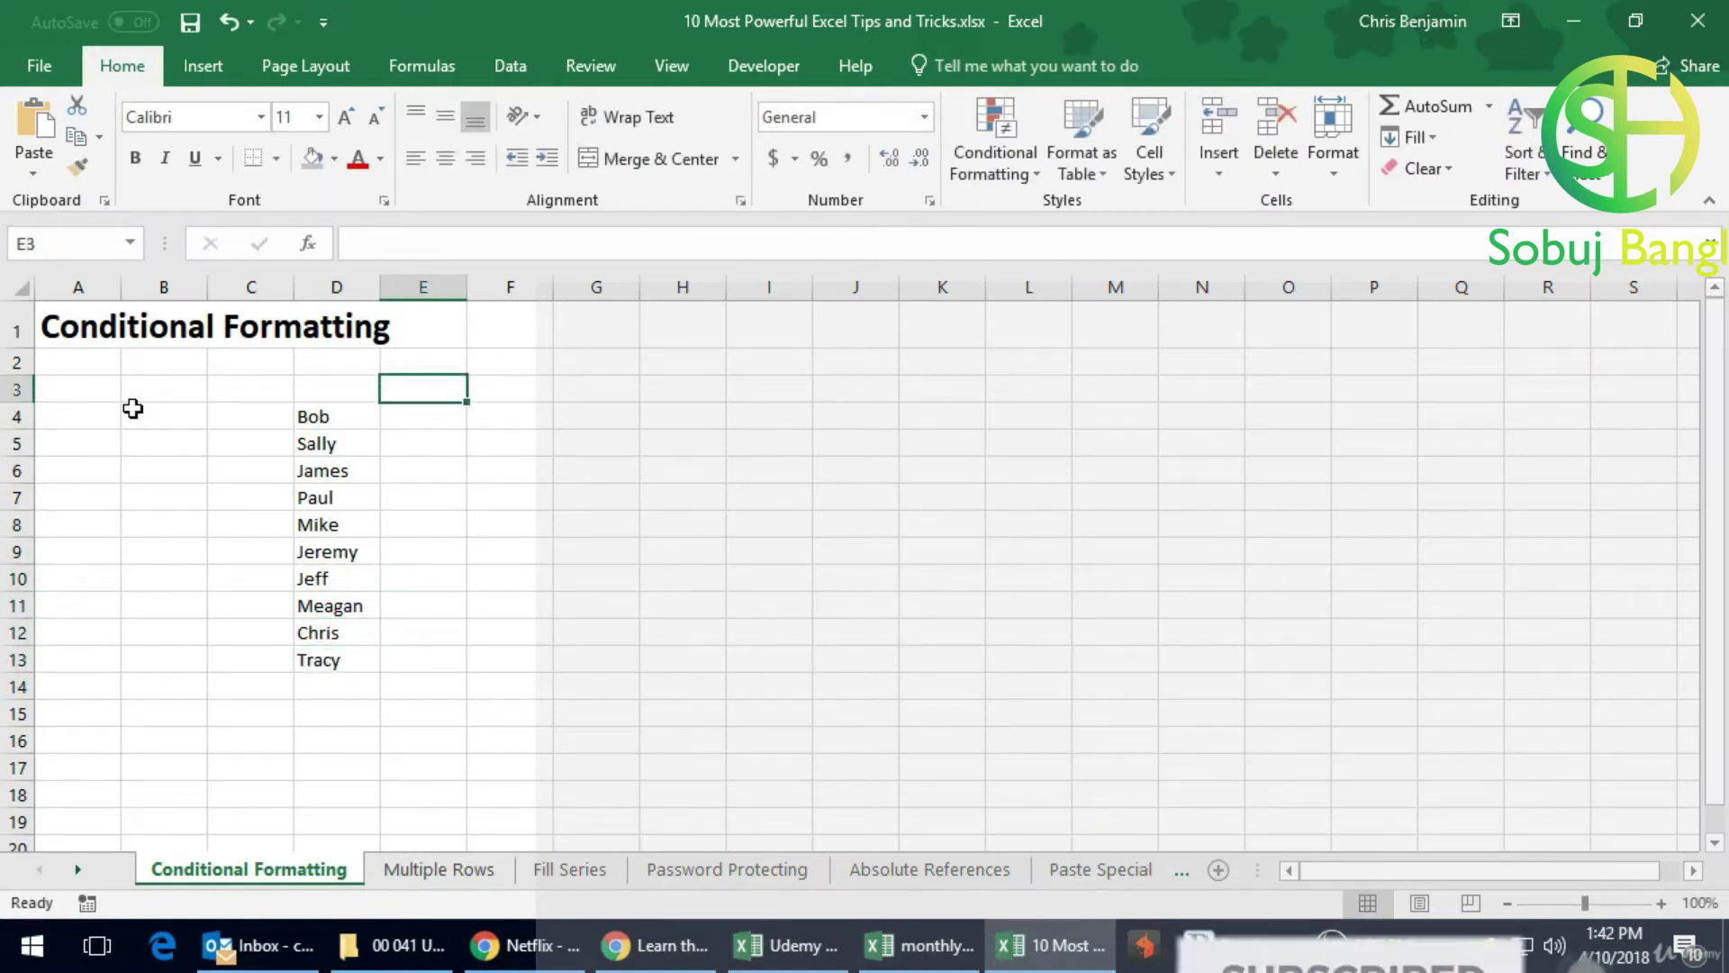
pyautogui.write('Firs')
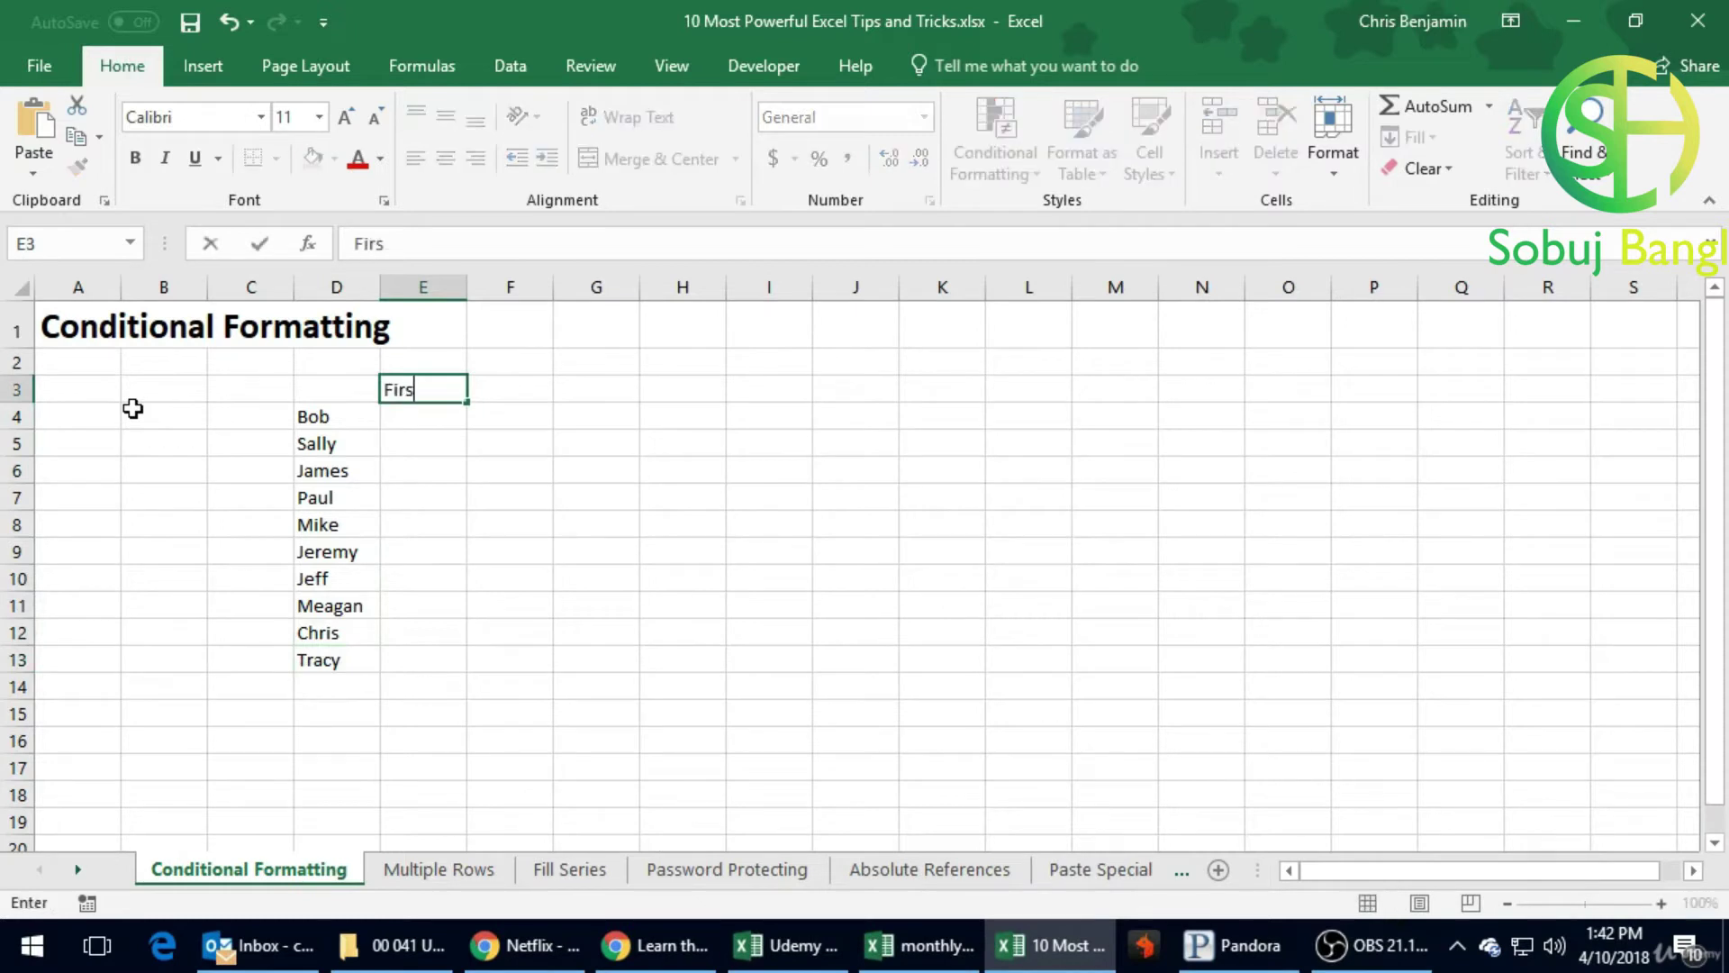
pyautogui.write('t Test')
pyautogui.press('Return')
pyautogui.press('Right')
pyautogui.press('Left')
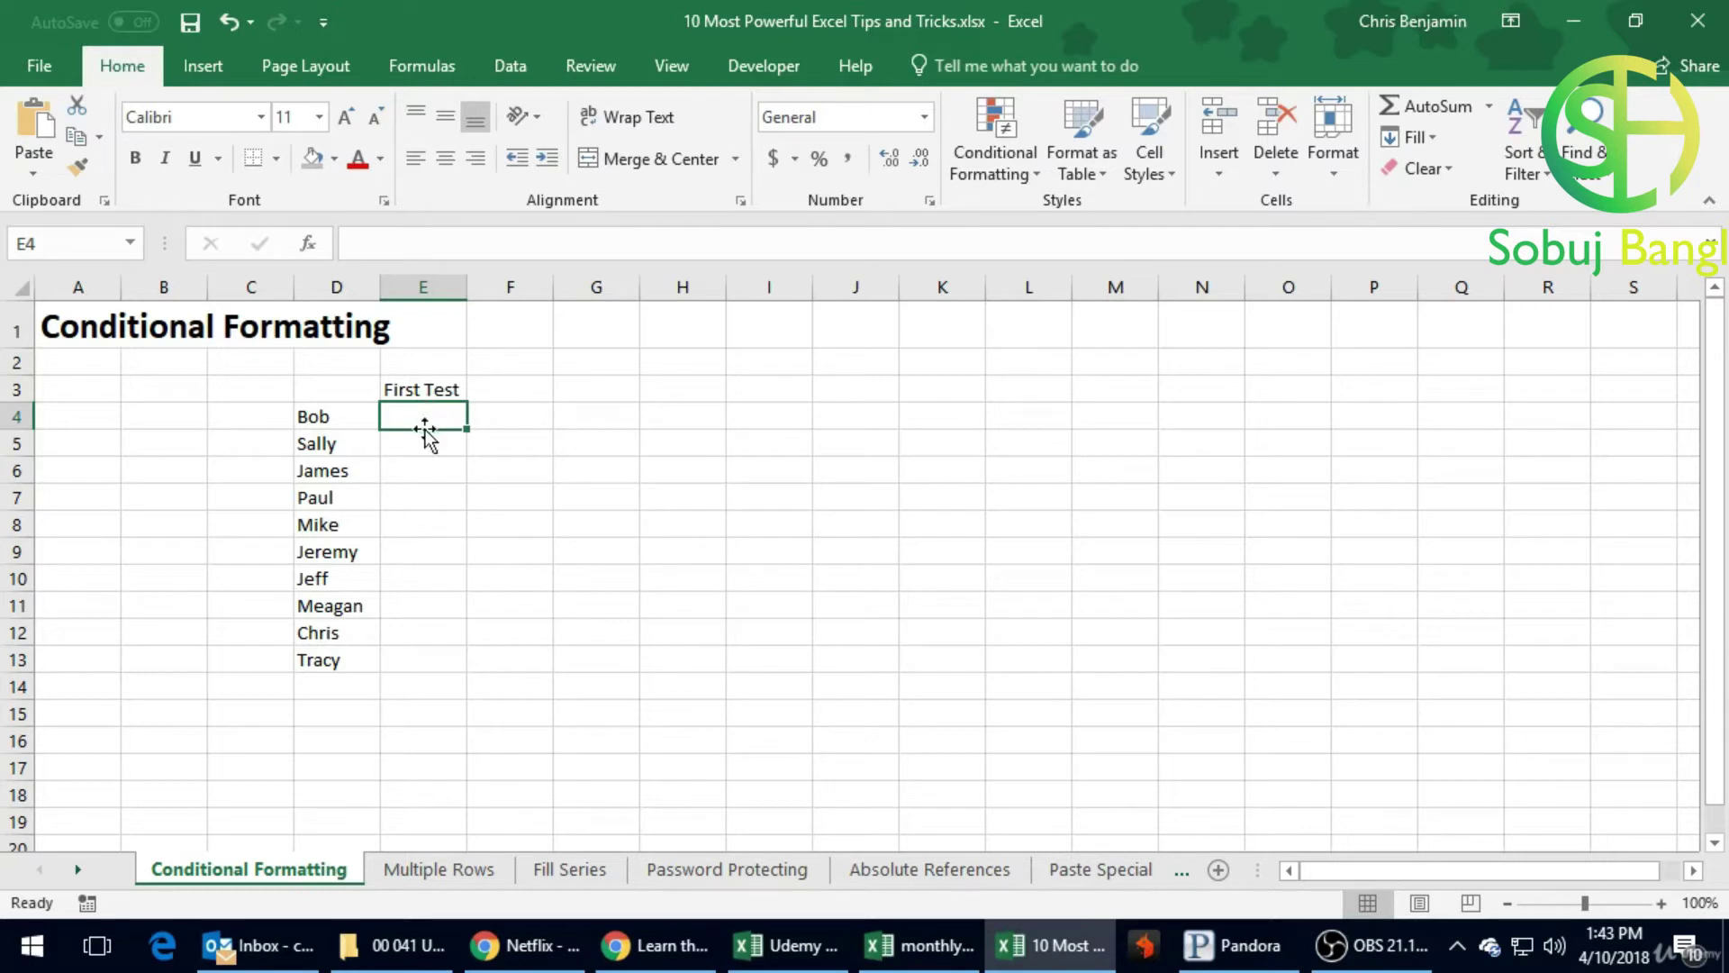
# Step: Format the score cells E4 to E13 as percentages
pyautogui.moveTo(424, 417)
pyautogui.mouseDown()
pyautogui.moveTo(451, 598)
pyautogui.moveTo(438, 670)
pyautogui.mouseUp()
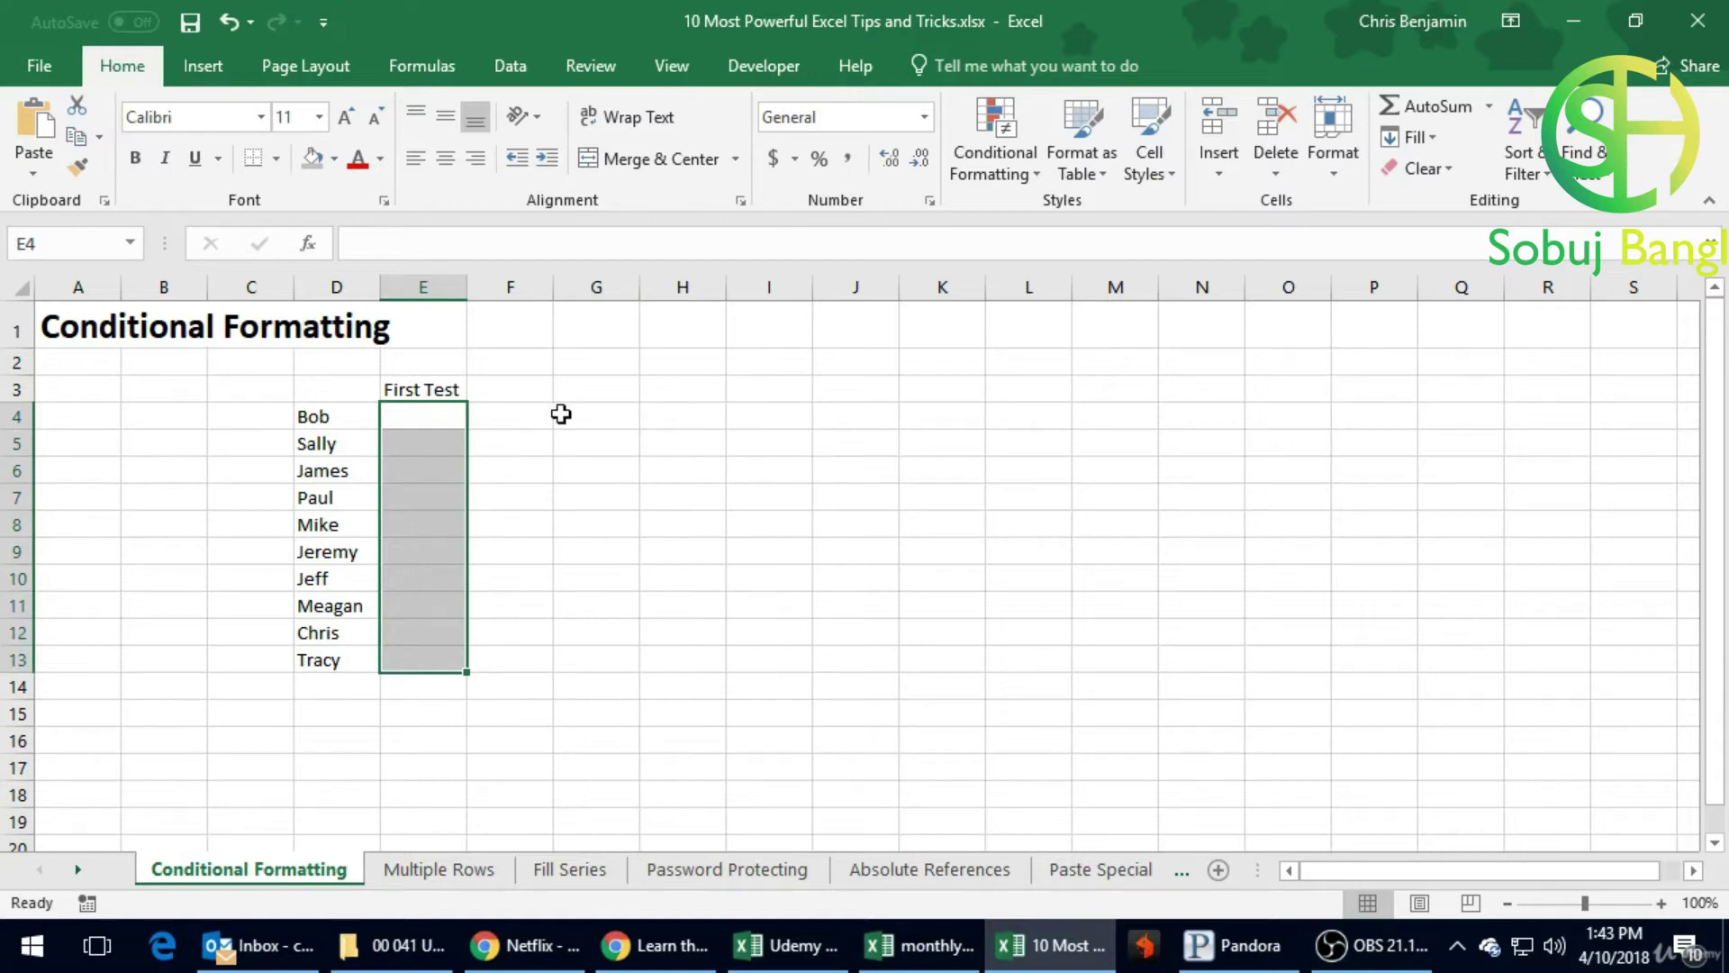
pyautogui.click(825, 158)
pyautogui.click(480, 467)
# Step: Enter the first three test scores, 80%, 60% and 55%, in cells E4 to E6
pyautogui.click(417, 418)
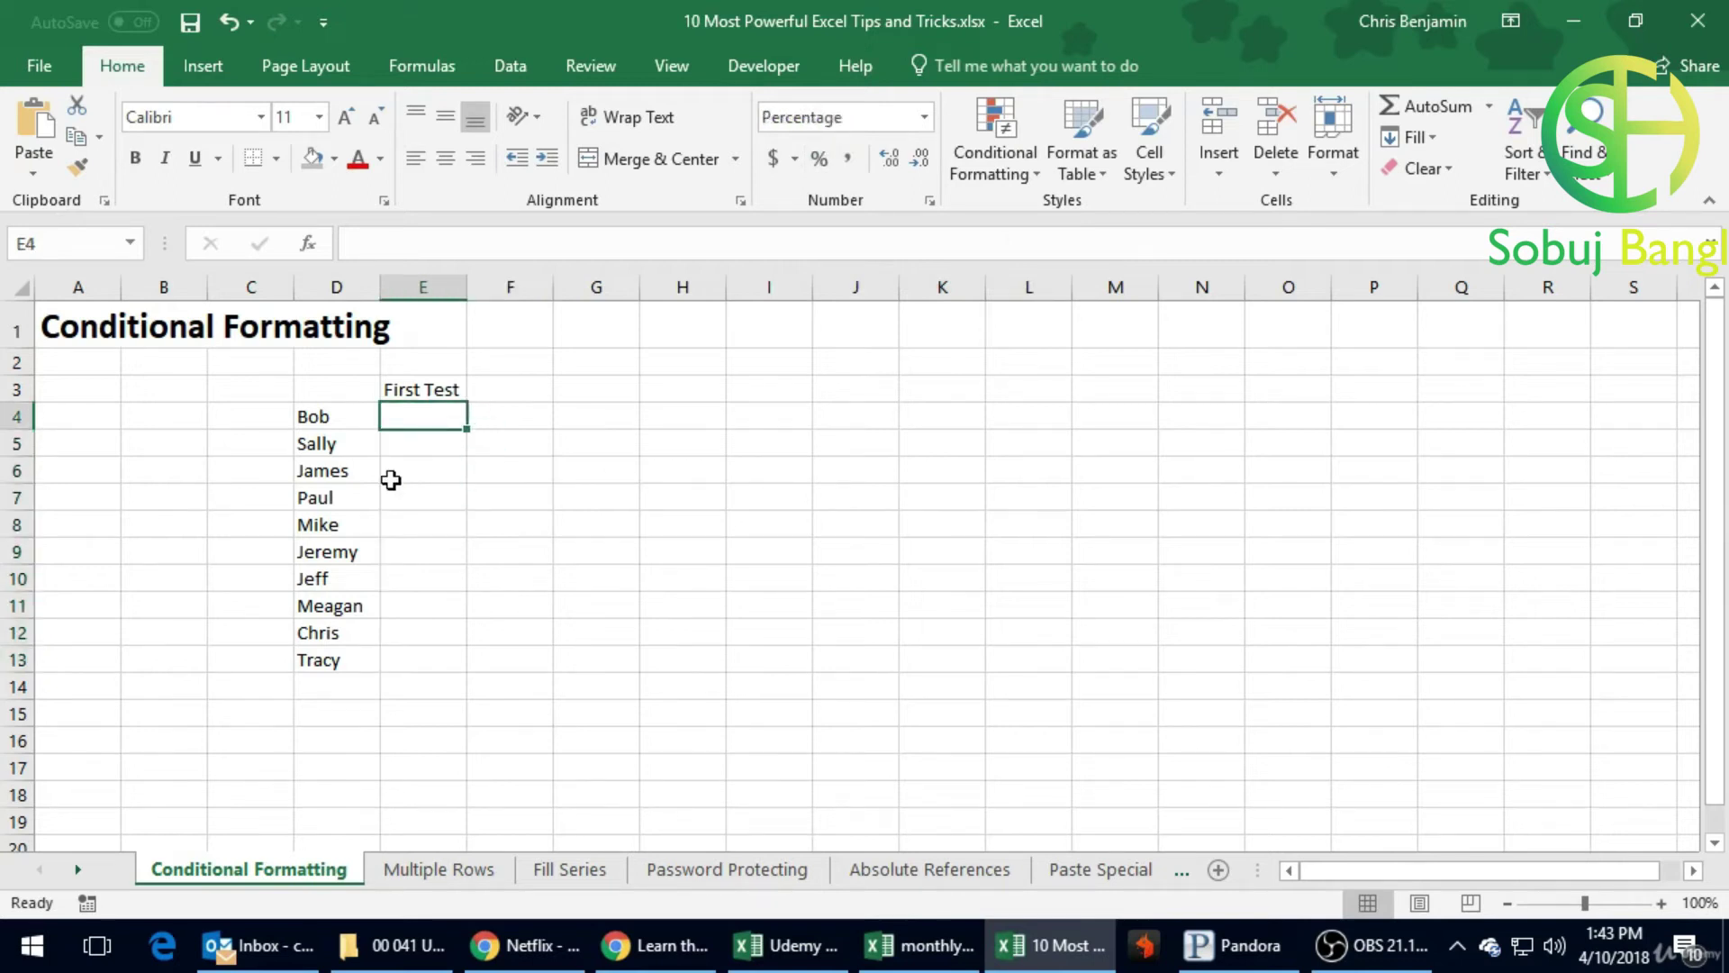
pyautogui.write('80')
pyautogui.press('Return')
pyautogui.write('60')
pyautogui.press('Return')
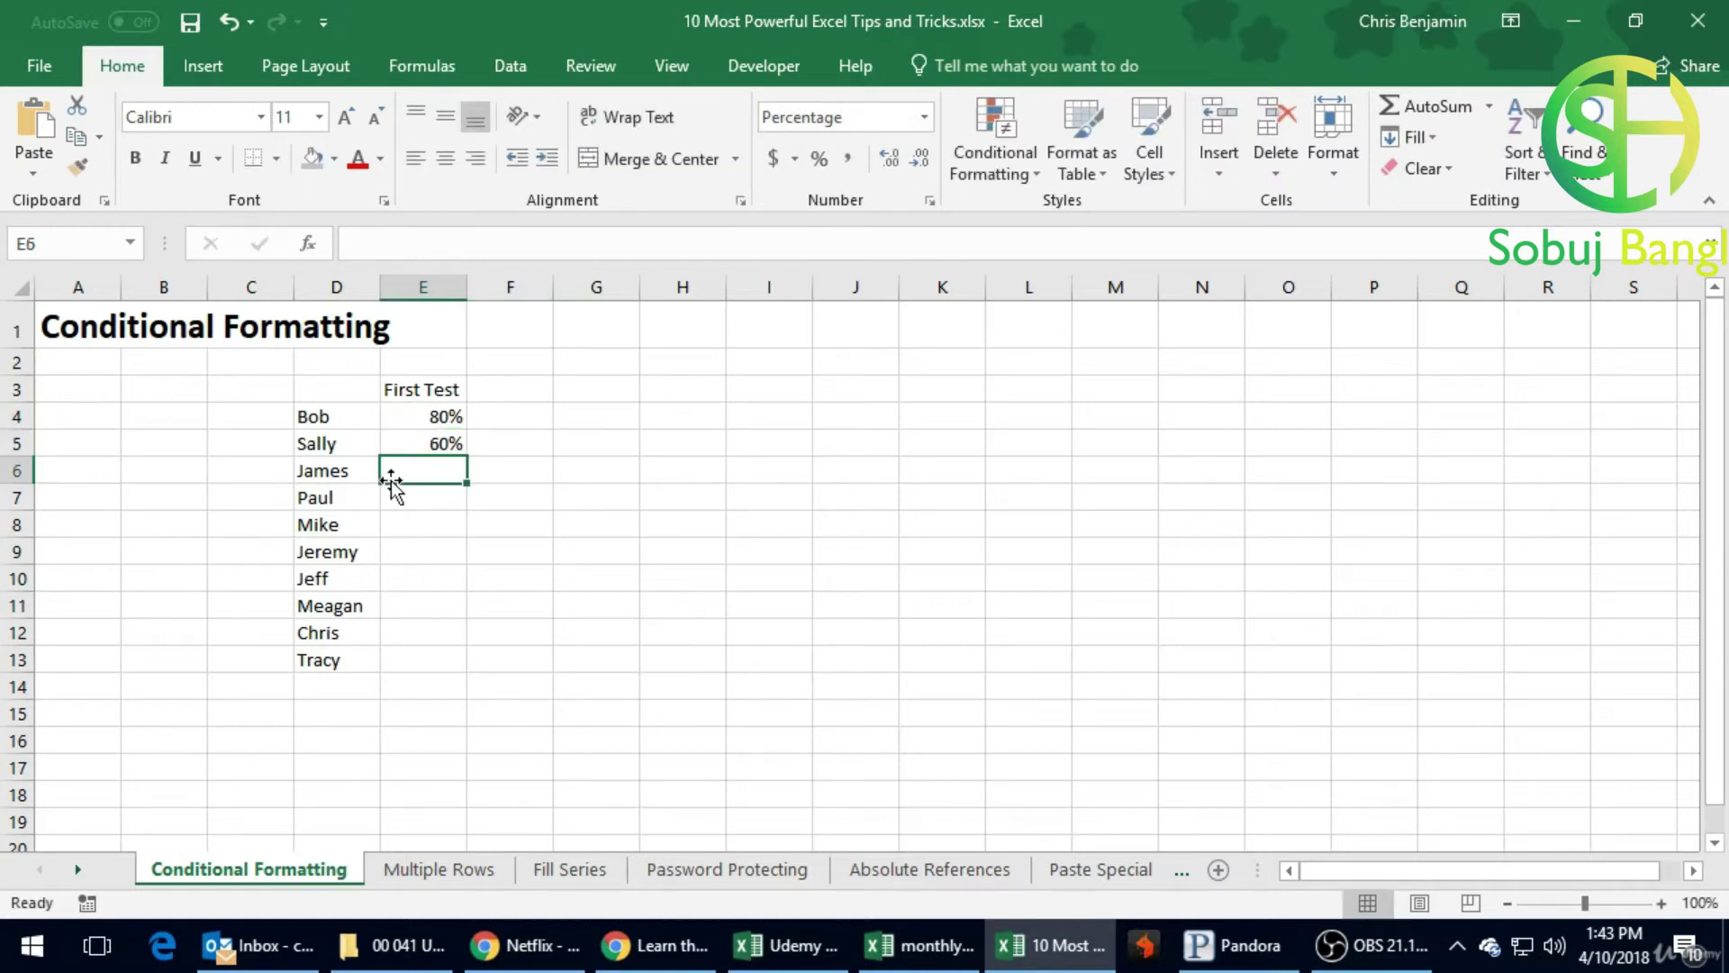
pyautogui.write('55')
pyautogui.press('Return')
# Step: Enter the test scores 92%, 84% and 36% in cells E7 to E9
pyautogui.write('92')
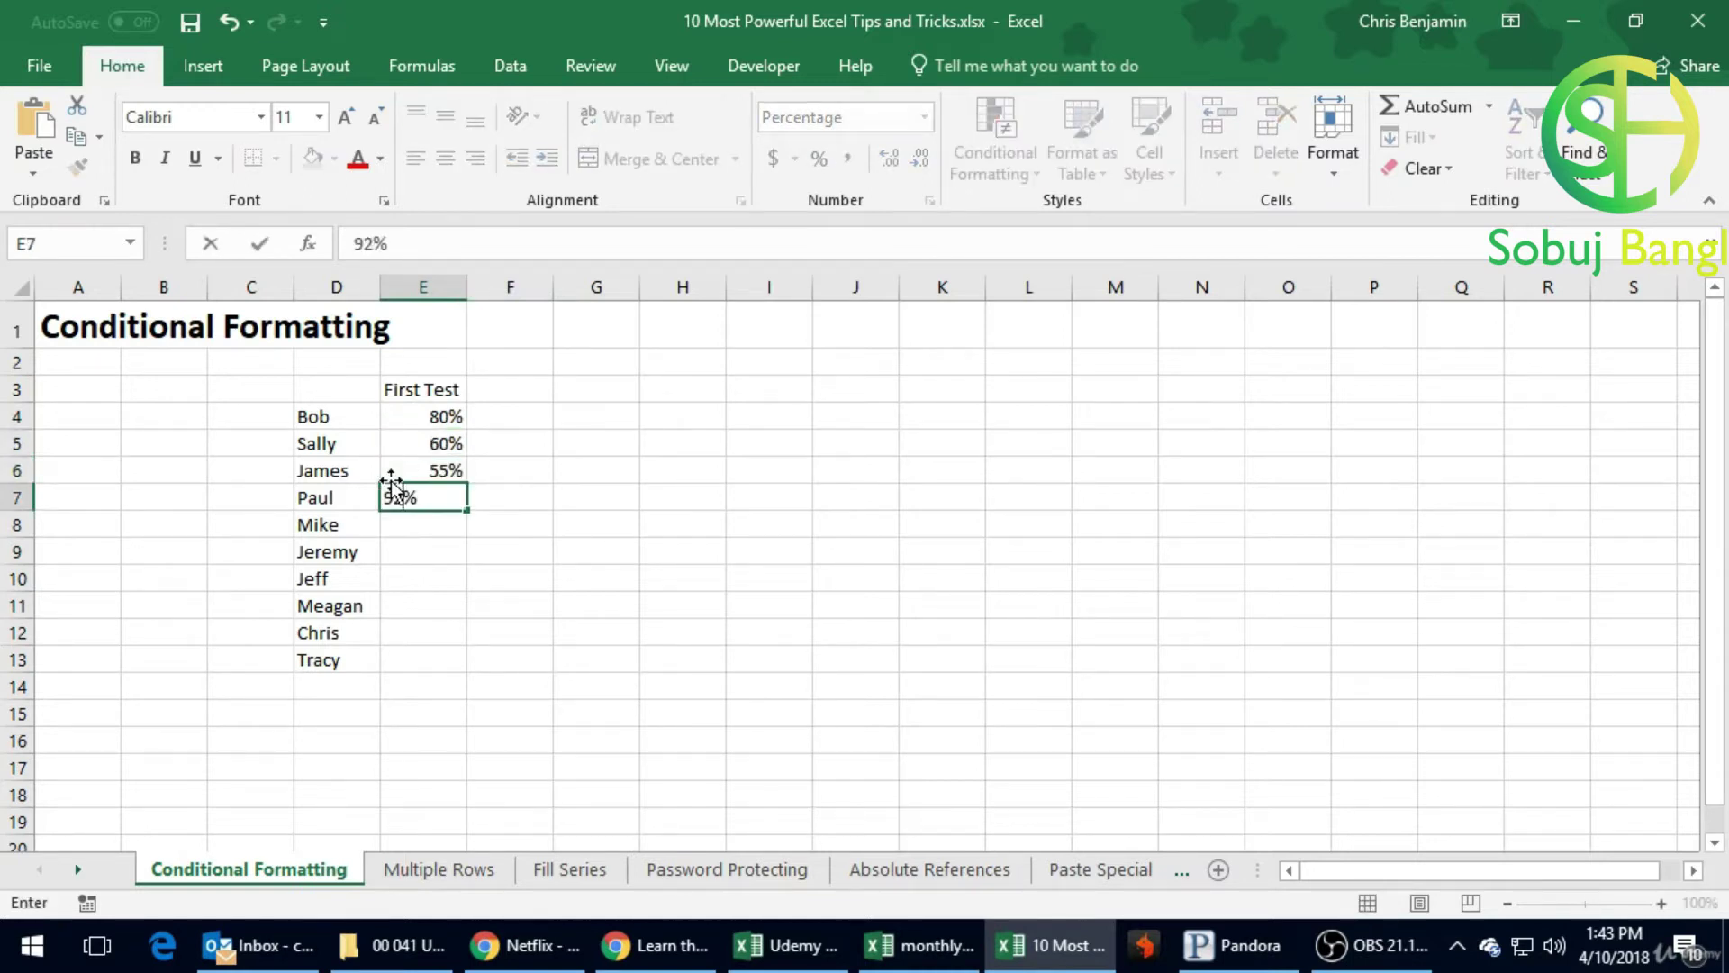
pyautogui.press('Return')
pyautogui.write('84')
pyautogui.press('Return')
pyautogui.write('36')
pyautogui.press('Return')
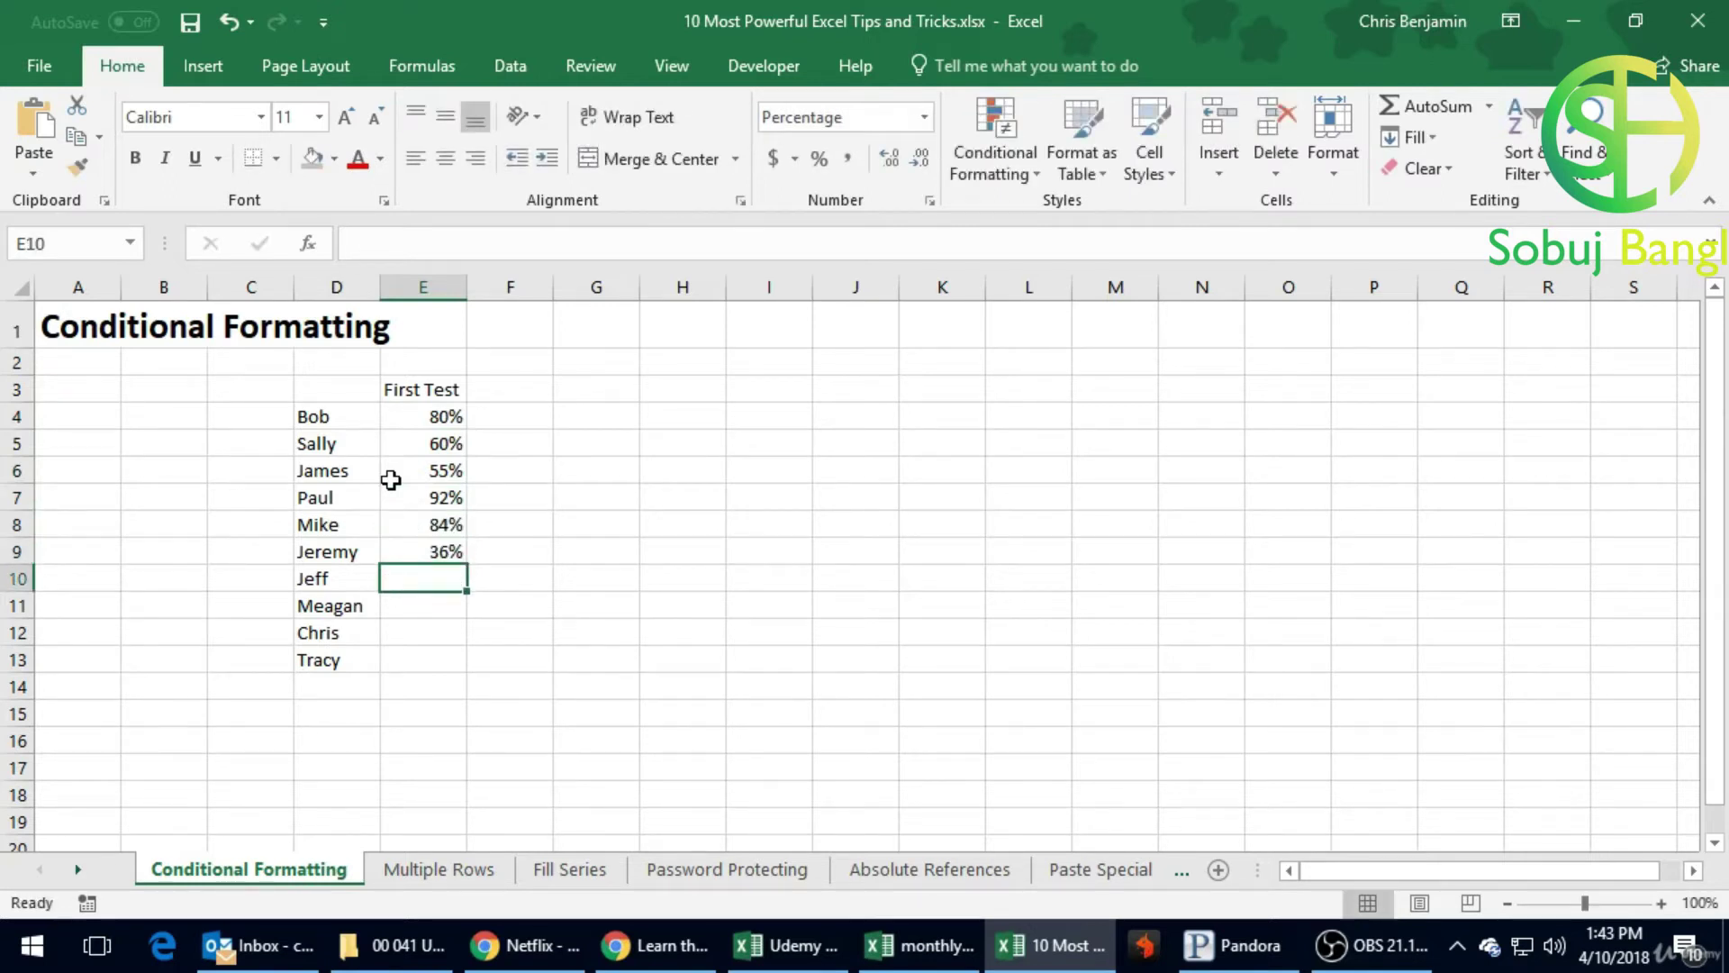
# Step: Enter the last four test scores, 76%, 72%, 81% and 94%, in cells E10 to E13
pyautogui.write('76')
pyautogui.press('Return')
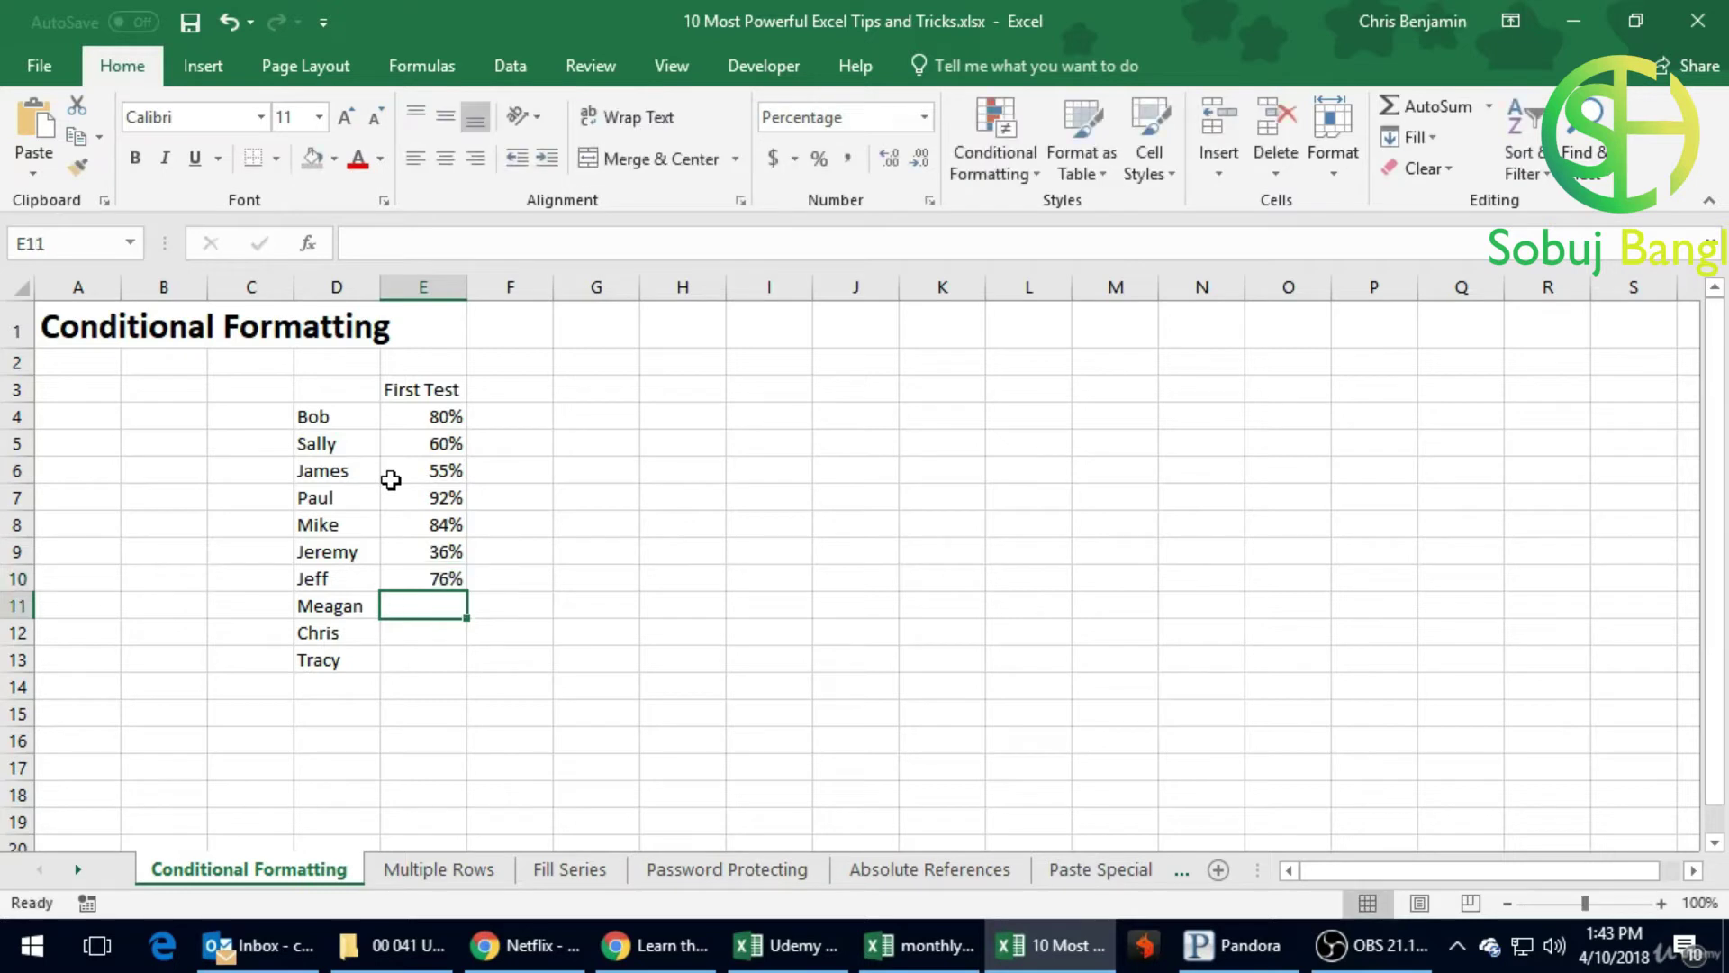
pyautogui.write('72')
pyautogui.press('Return')
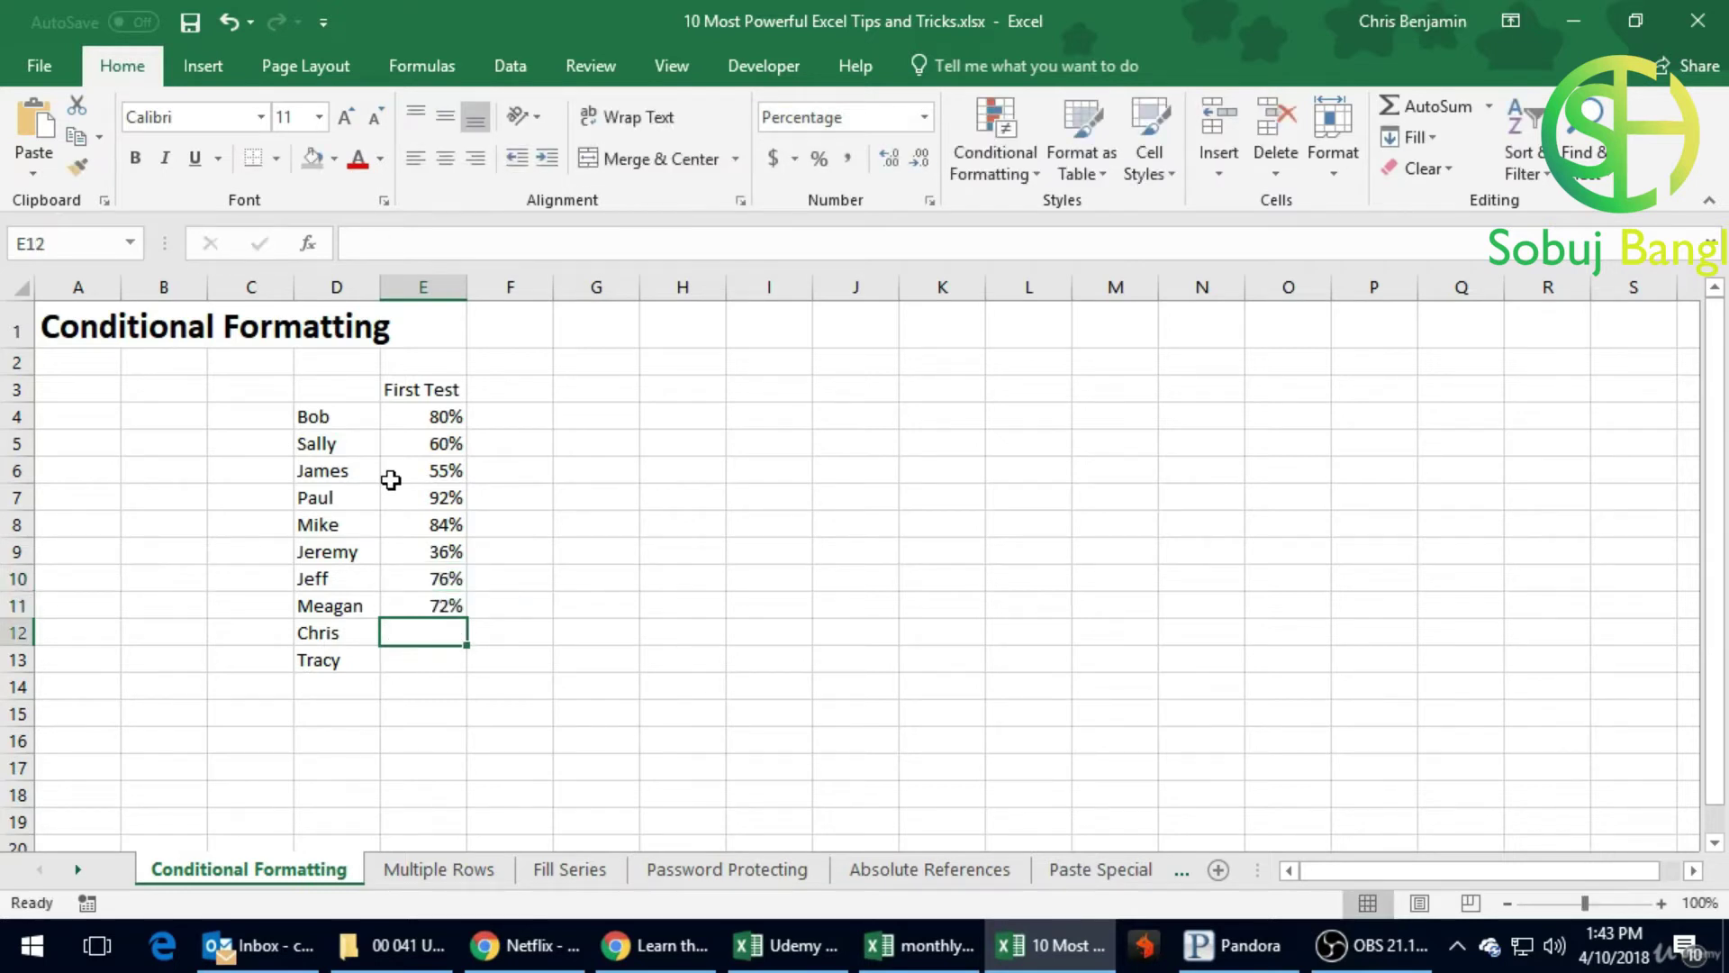
pyautogui.write('81')
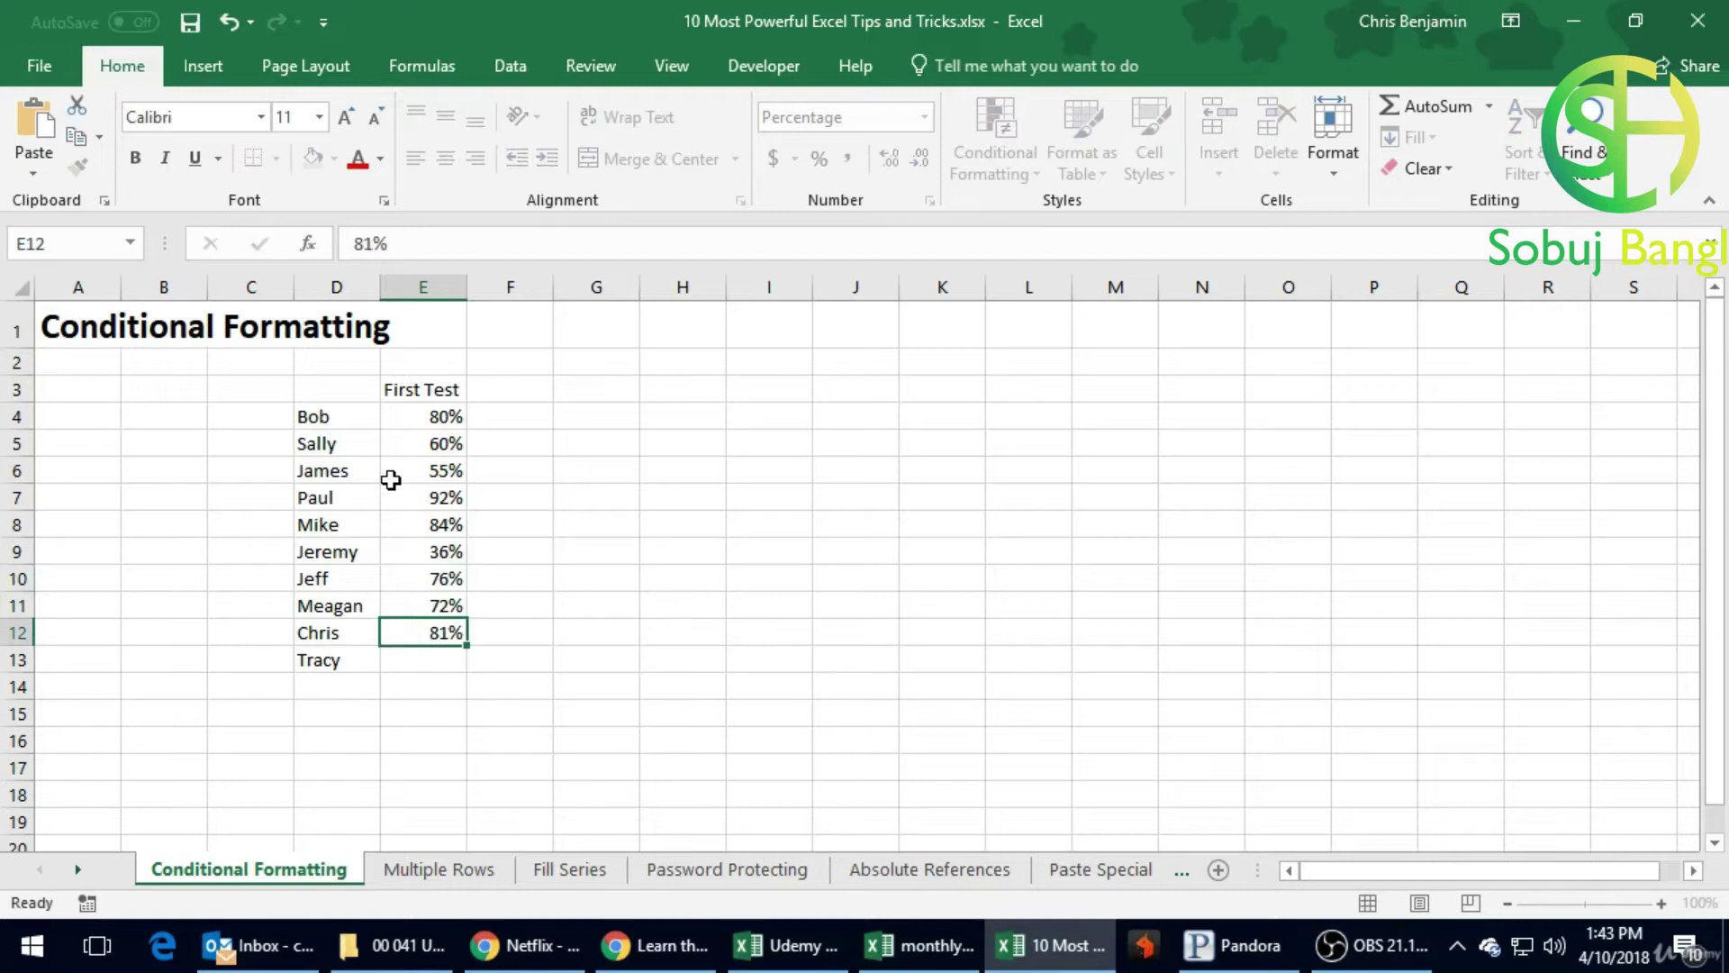
pyautogui.press('Return')
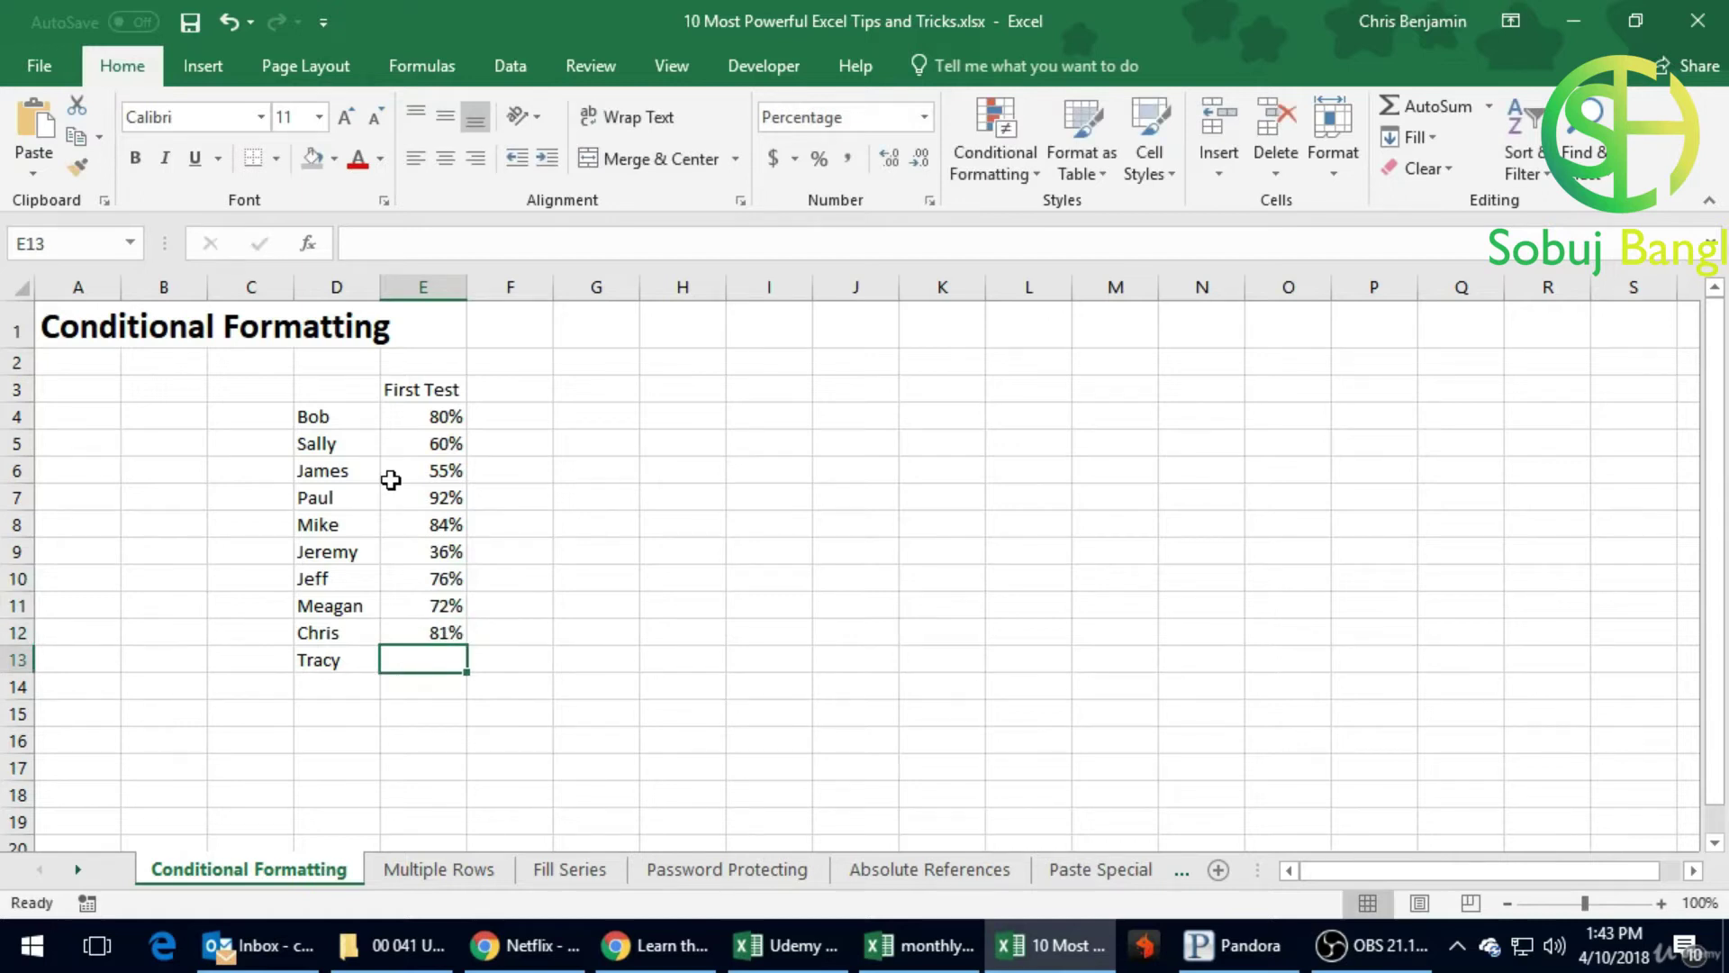
pyautogui.write('94')
pyautogui.press('Return')
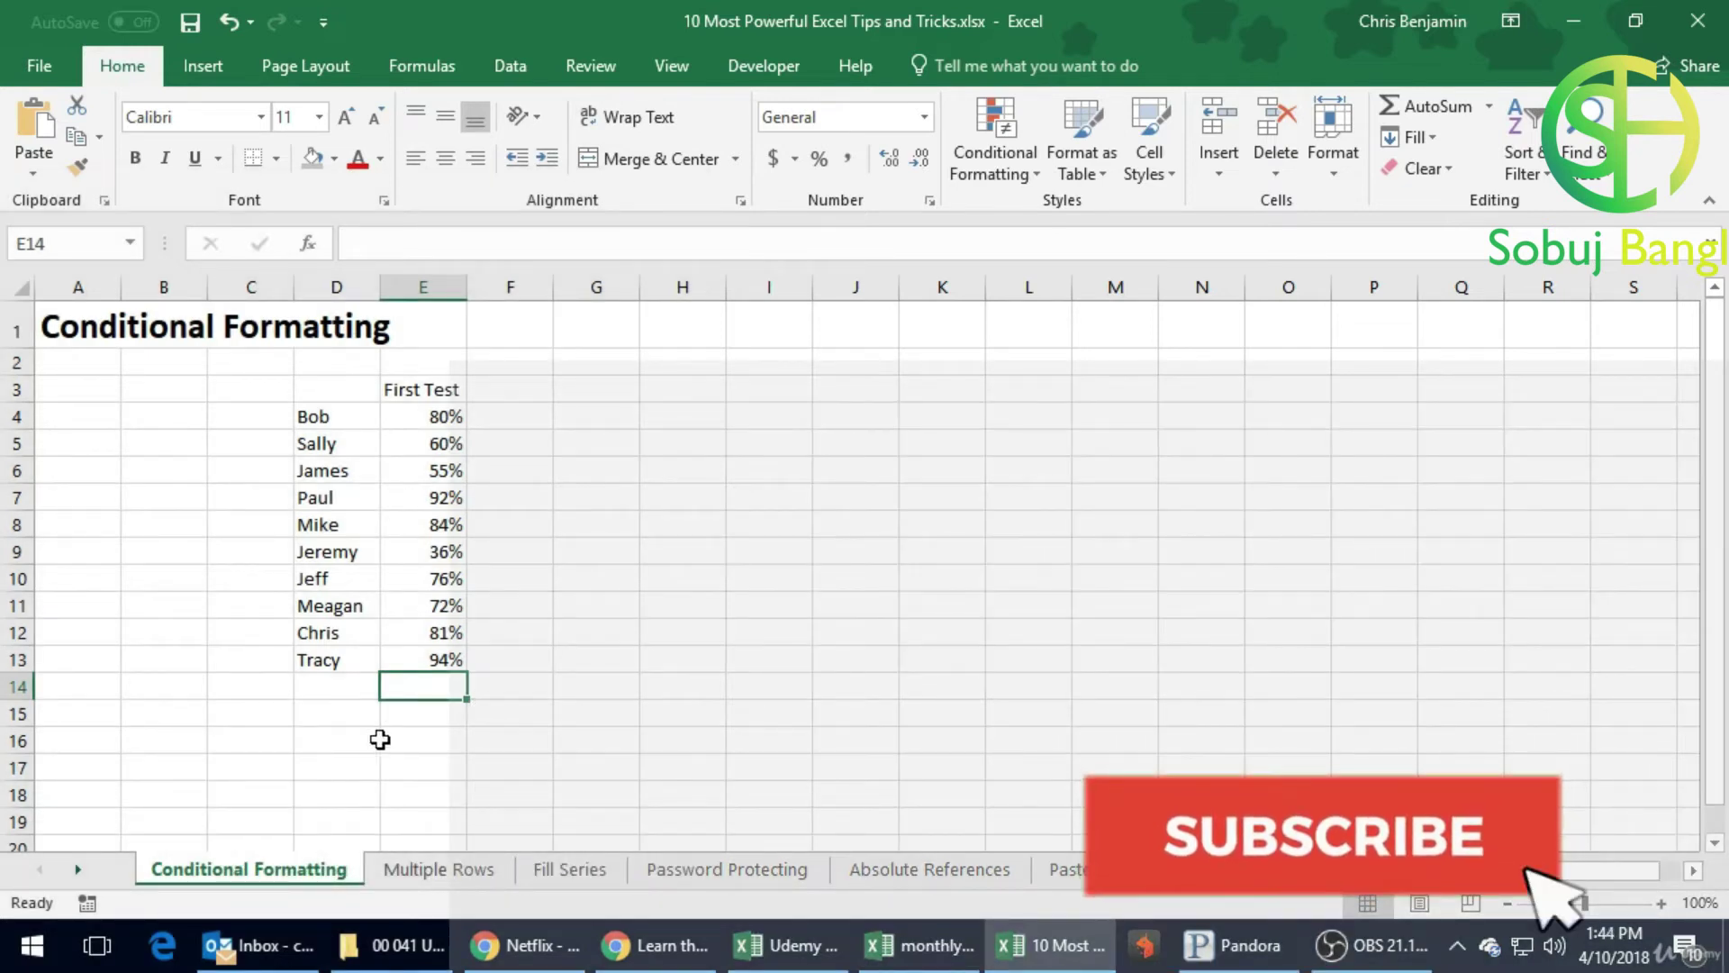
# Step: Enter the label "Average" in cell D15, below the student names
pyautogui.click(340, 711)
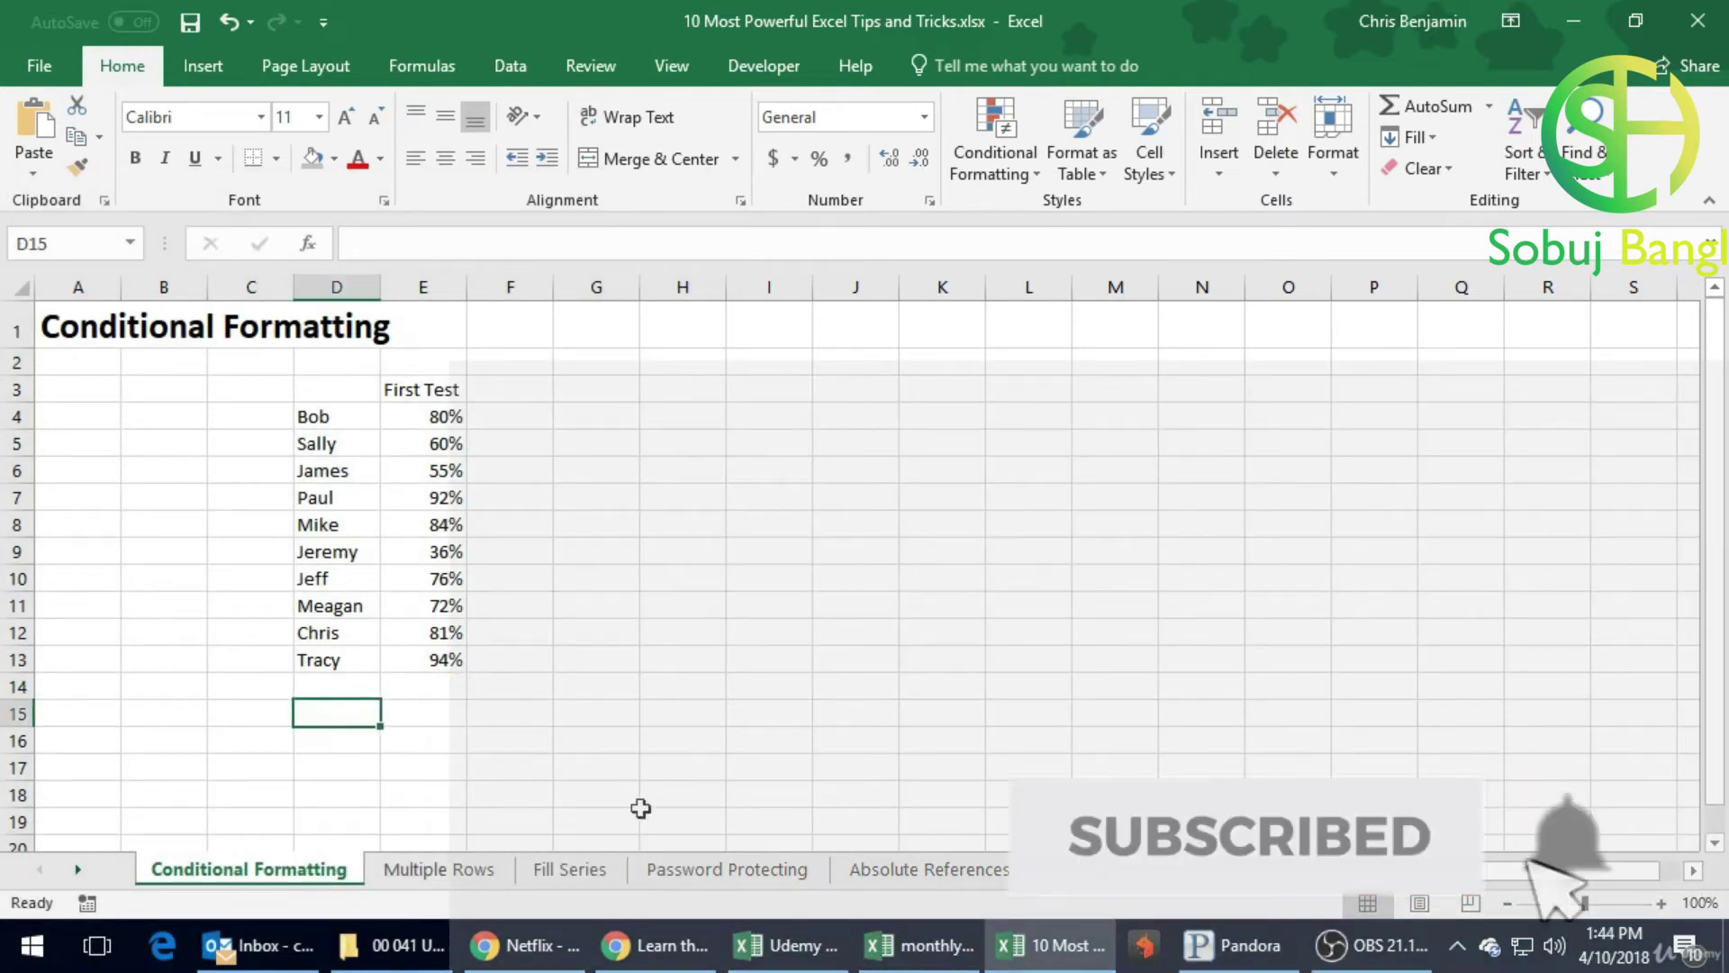
pyautogui.write('Average')
pyautogui.press('Return')
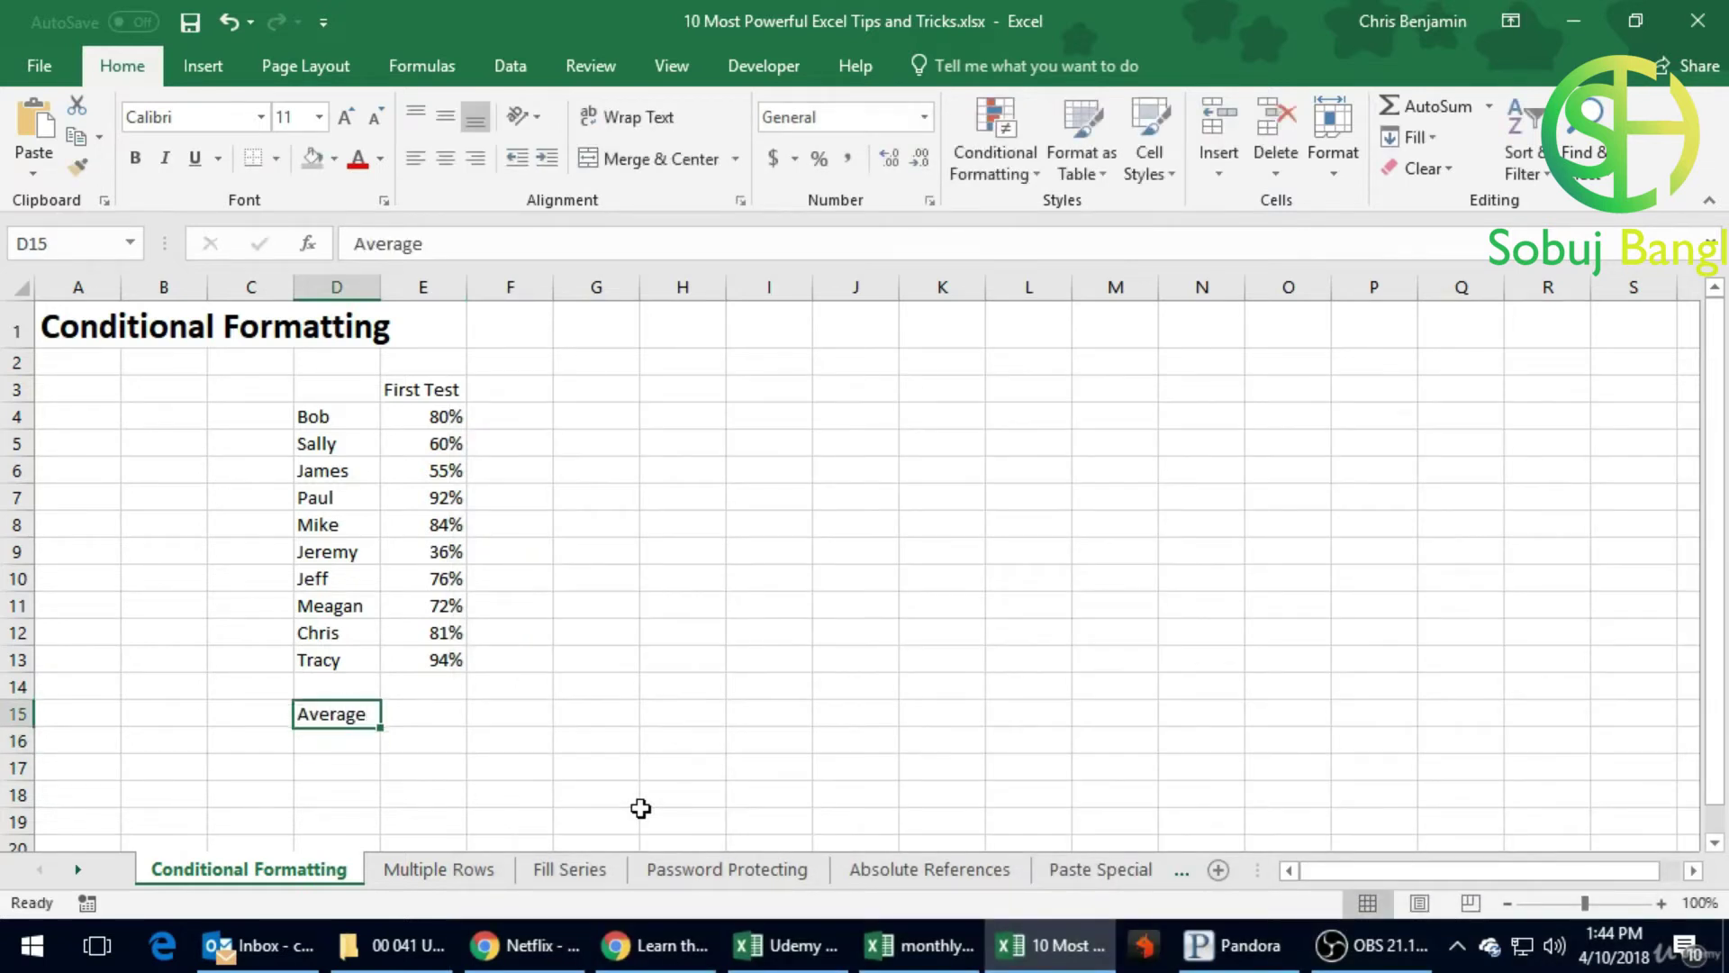
# Step: Calculate the average of the scores in E15 with the formula =AVERAGE(E4:E13)
pyautogui.press('Up')
pyautogui.press('Right')
pyautogui.write('=average(')
pyautogui.press('Up')
pyautogui.press('Up')
pyautogui.hotkey('shift', 'Up')
pyautogui.hotkey('shift', 'Up')
pyautogui.hotkey('shift', 'Up')
pyautogui.hotkey('shift', 'Up')
pyautogui.hotkey('shift', 'Up')
pyautogui.hotkey('shift', 'Up')
pyautogui.hotkey('shift', 'Up')
pyautogui.hotkey('shift', 'Up')
pyautogui.hotkey('shift', 'Up')
pyautogui.press('Return')
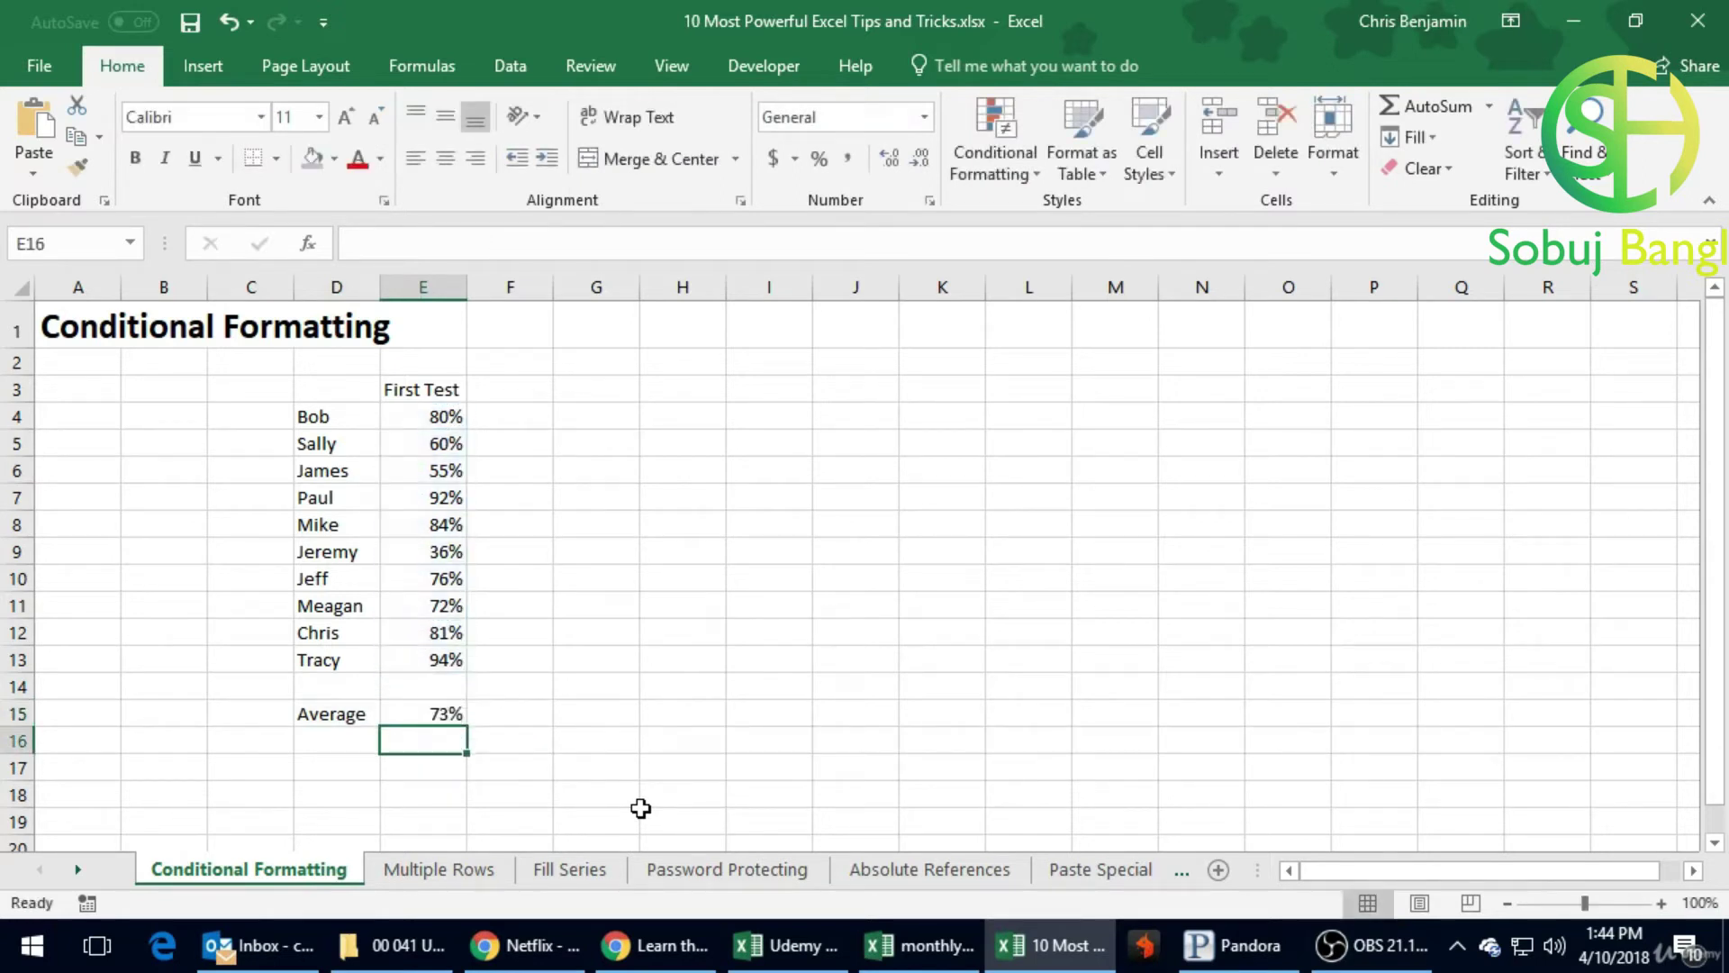
pyautogui.press('Up')
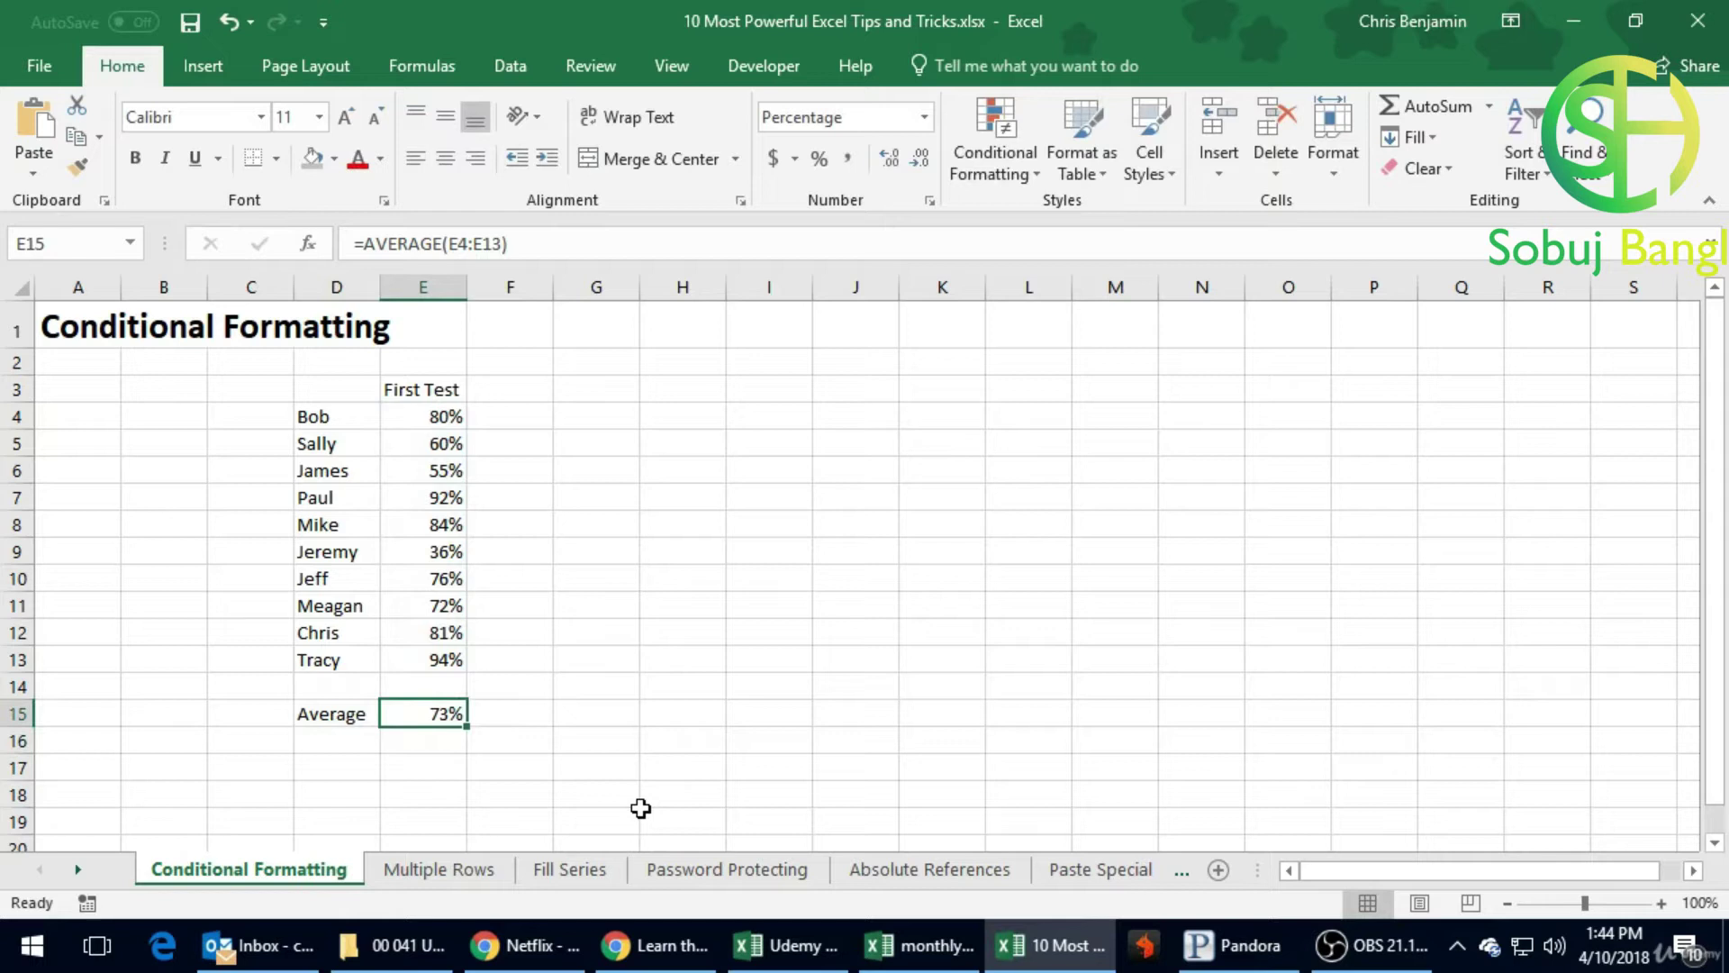
pyautogui.click(439, 762)
pyautogui.click(451, 746)
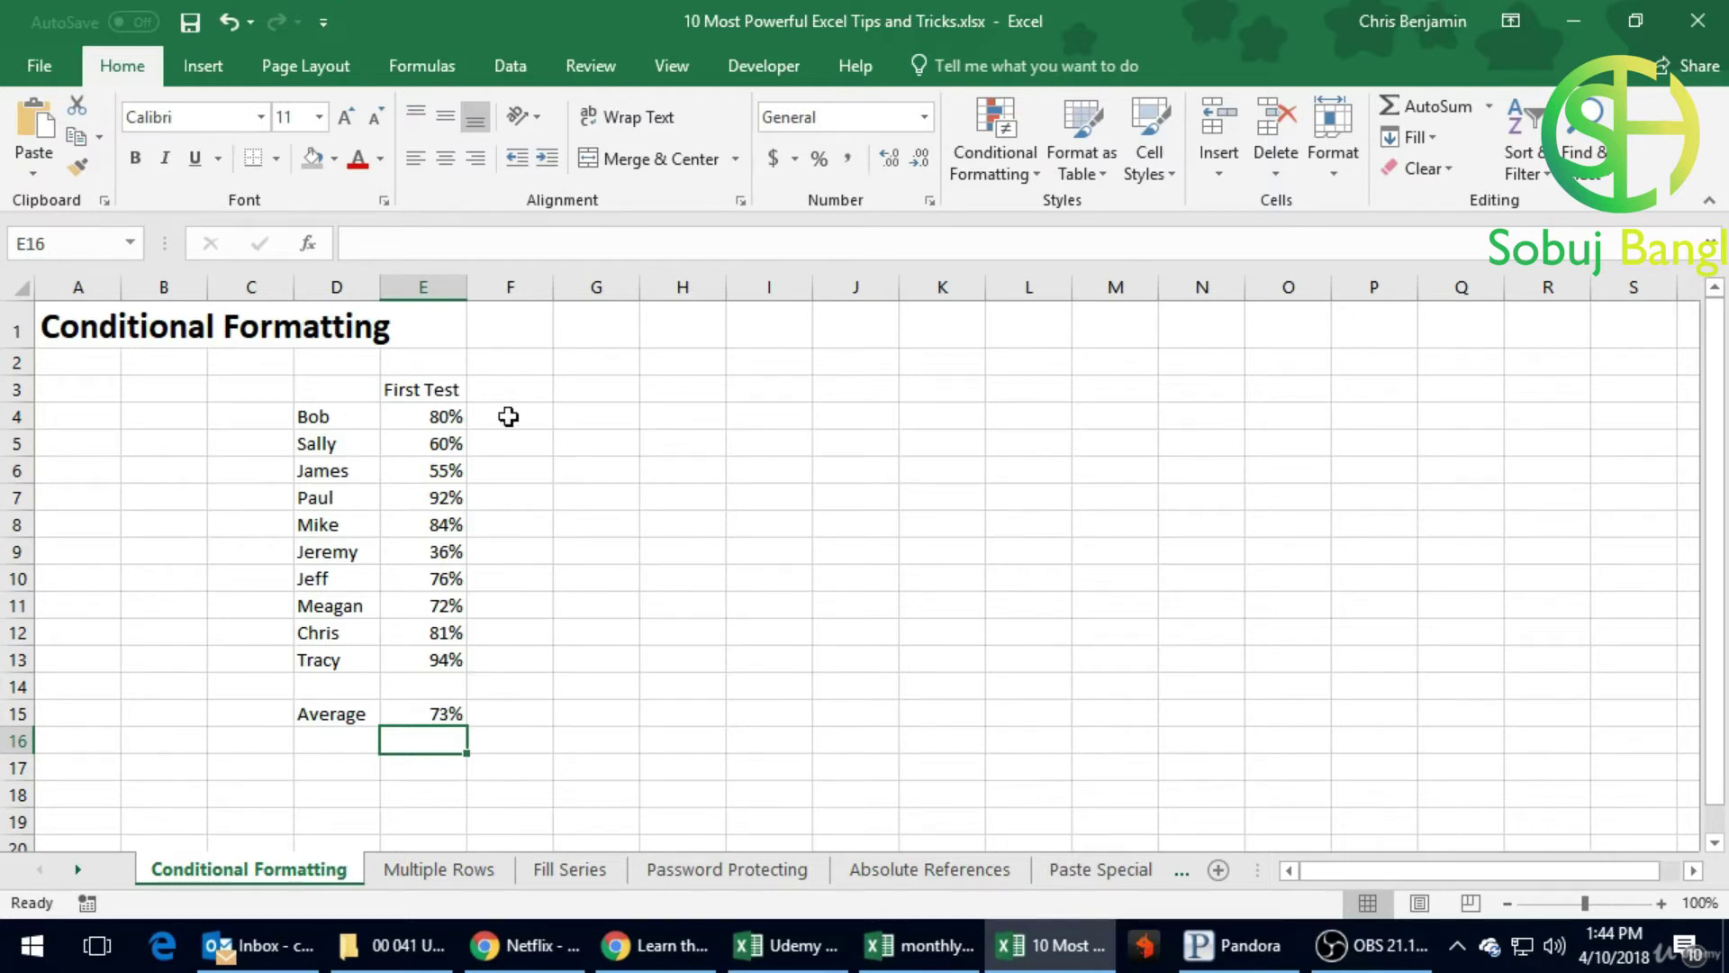
# Step: Start a Greater Than conditional formatting rule on the scores E4 to E13 with a threshold of 70
pyautogui.moveTo(439, 412); pyautogui.dragTo(427, 658)
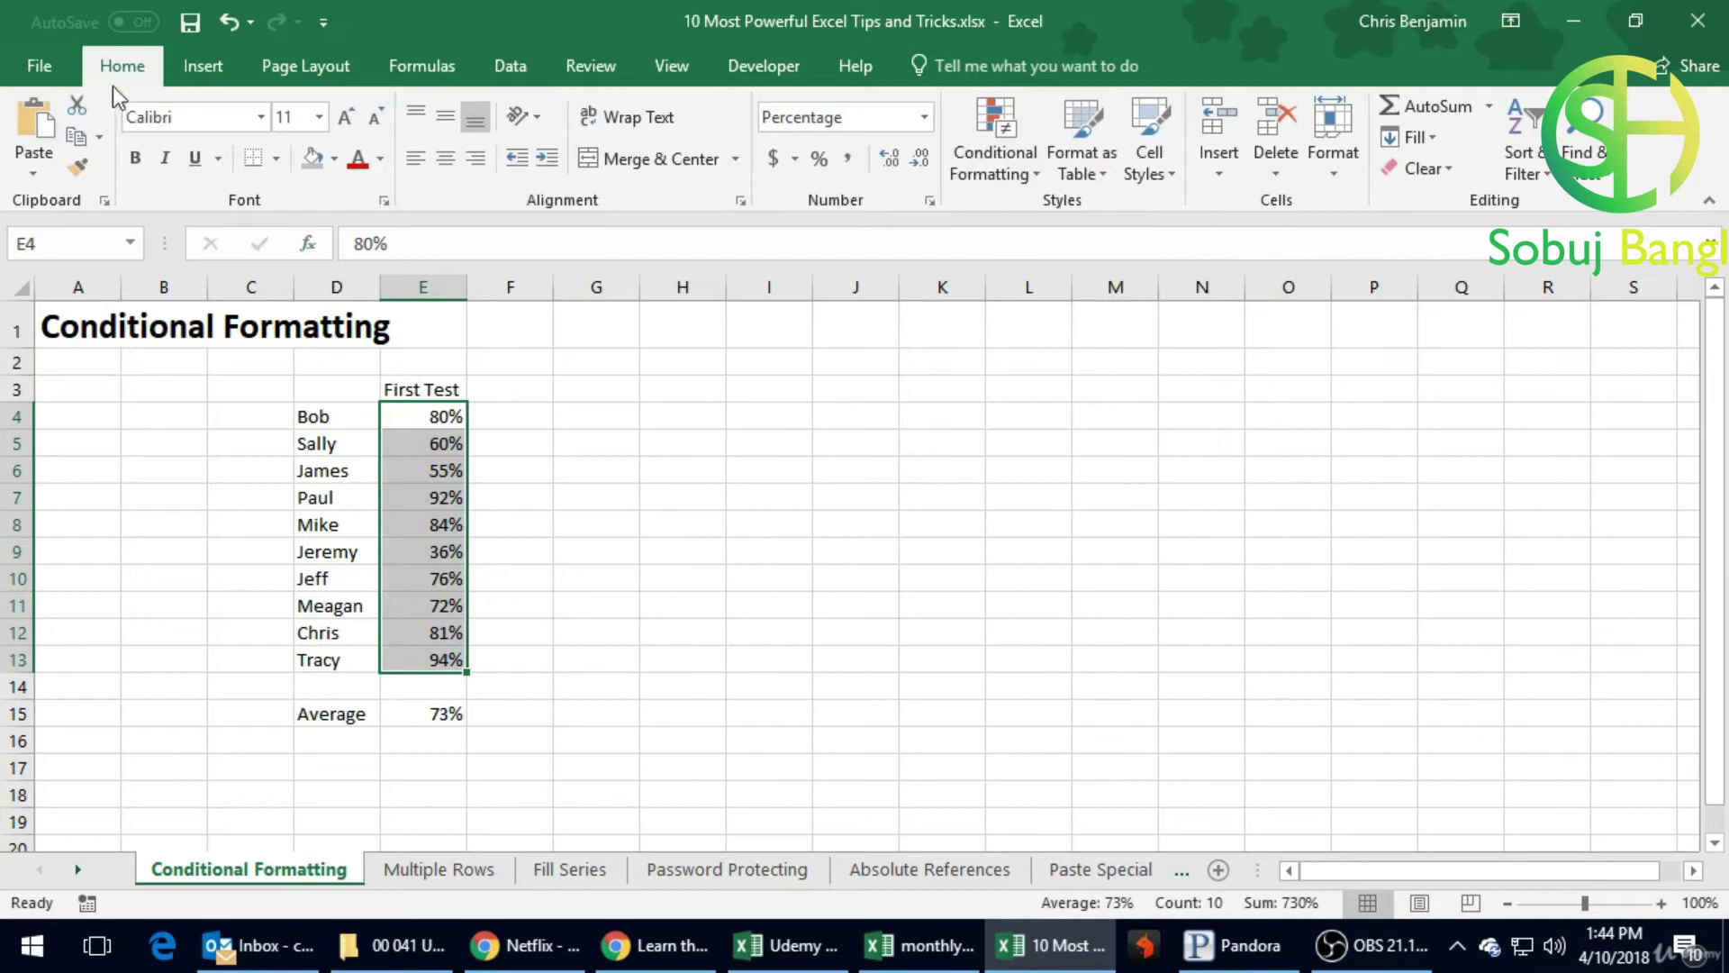
pyautogui.click(1007, 173)
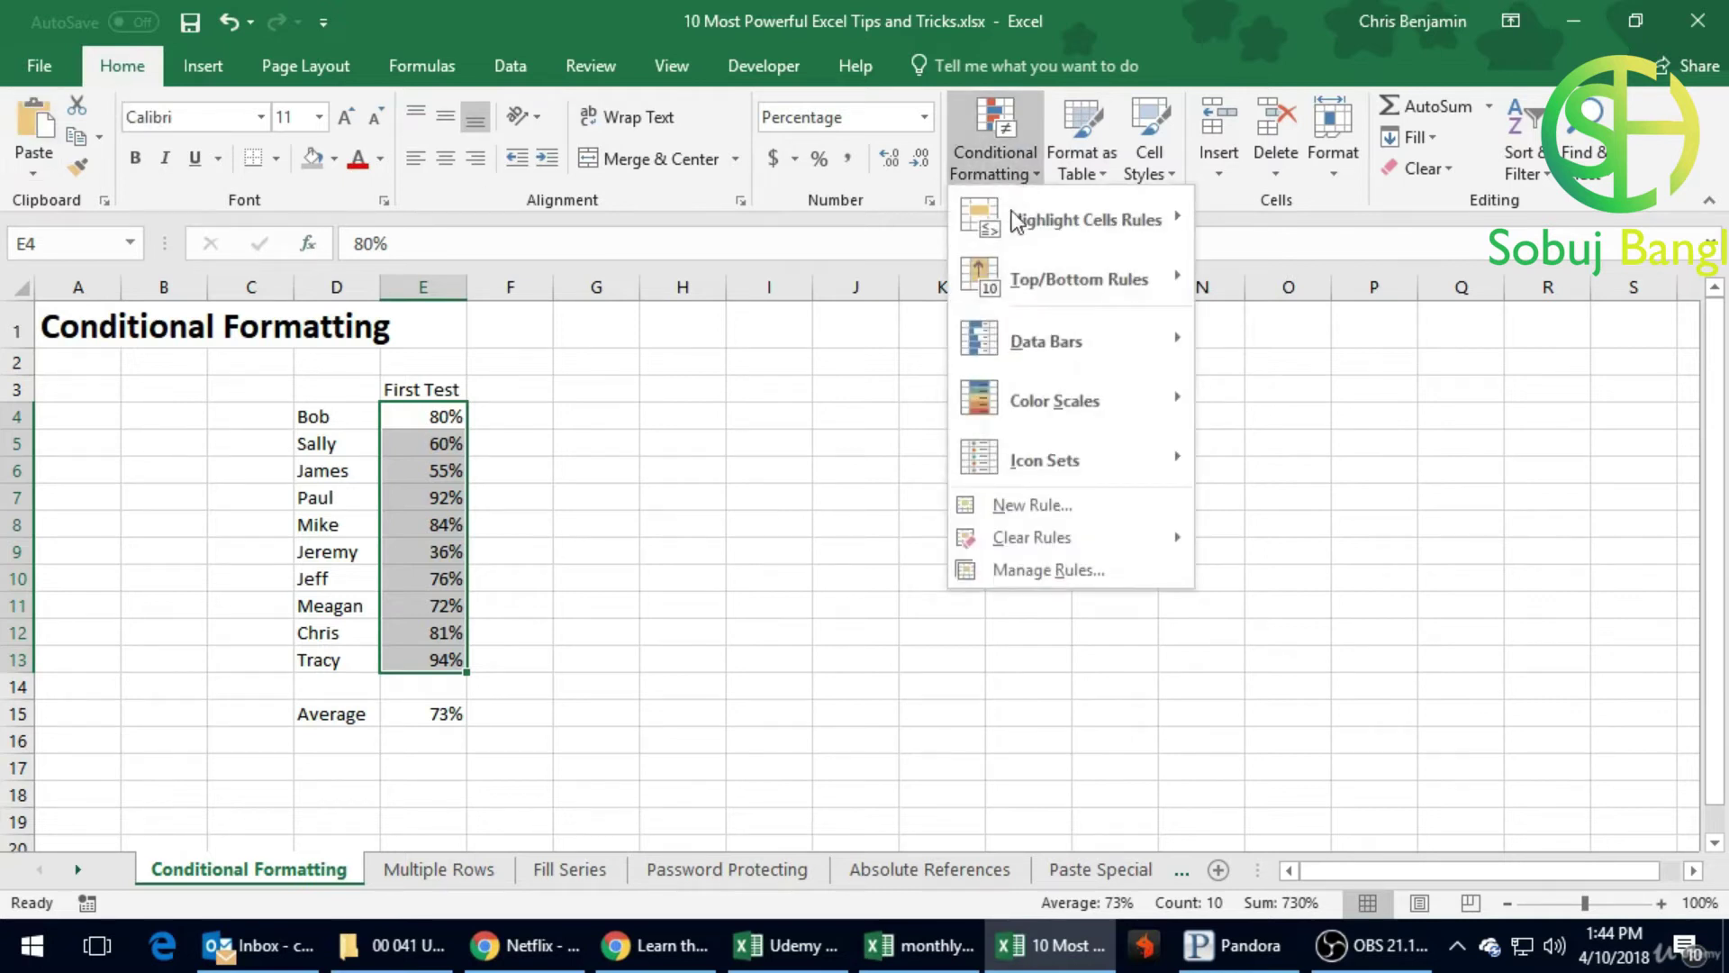
pyautogui.moveTo(1025, 236)
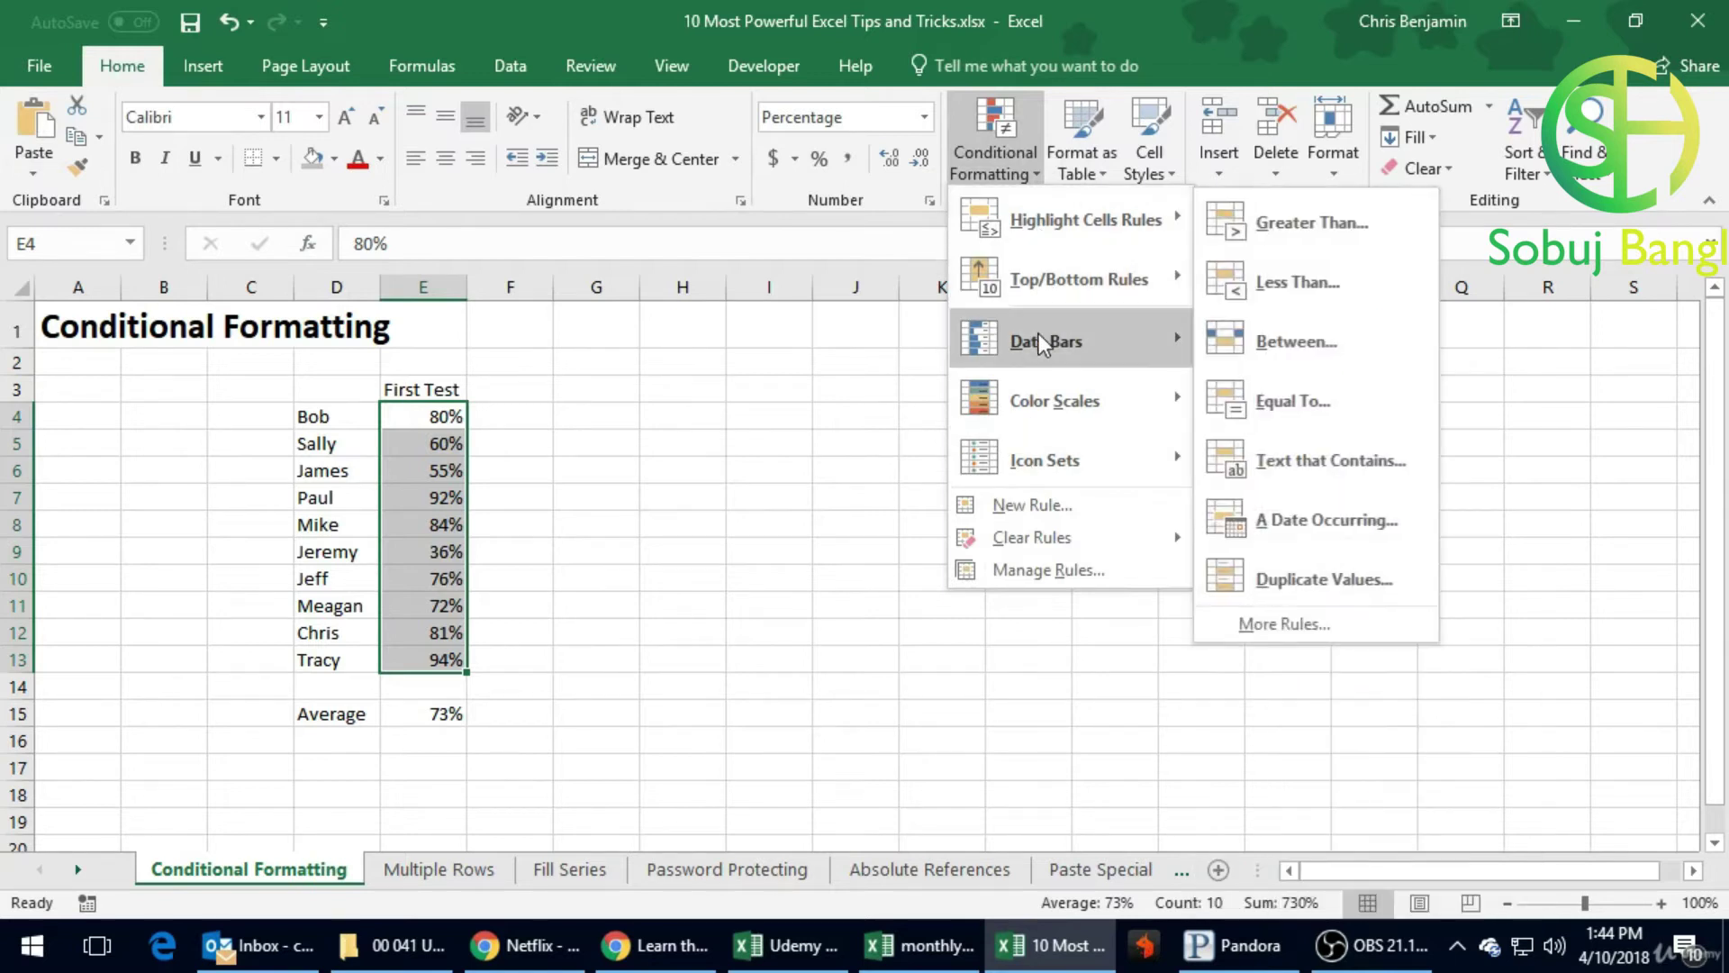
pyautogui.moveTo(1034, 383)
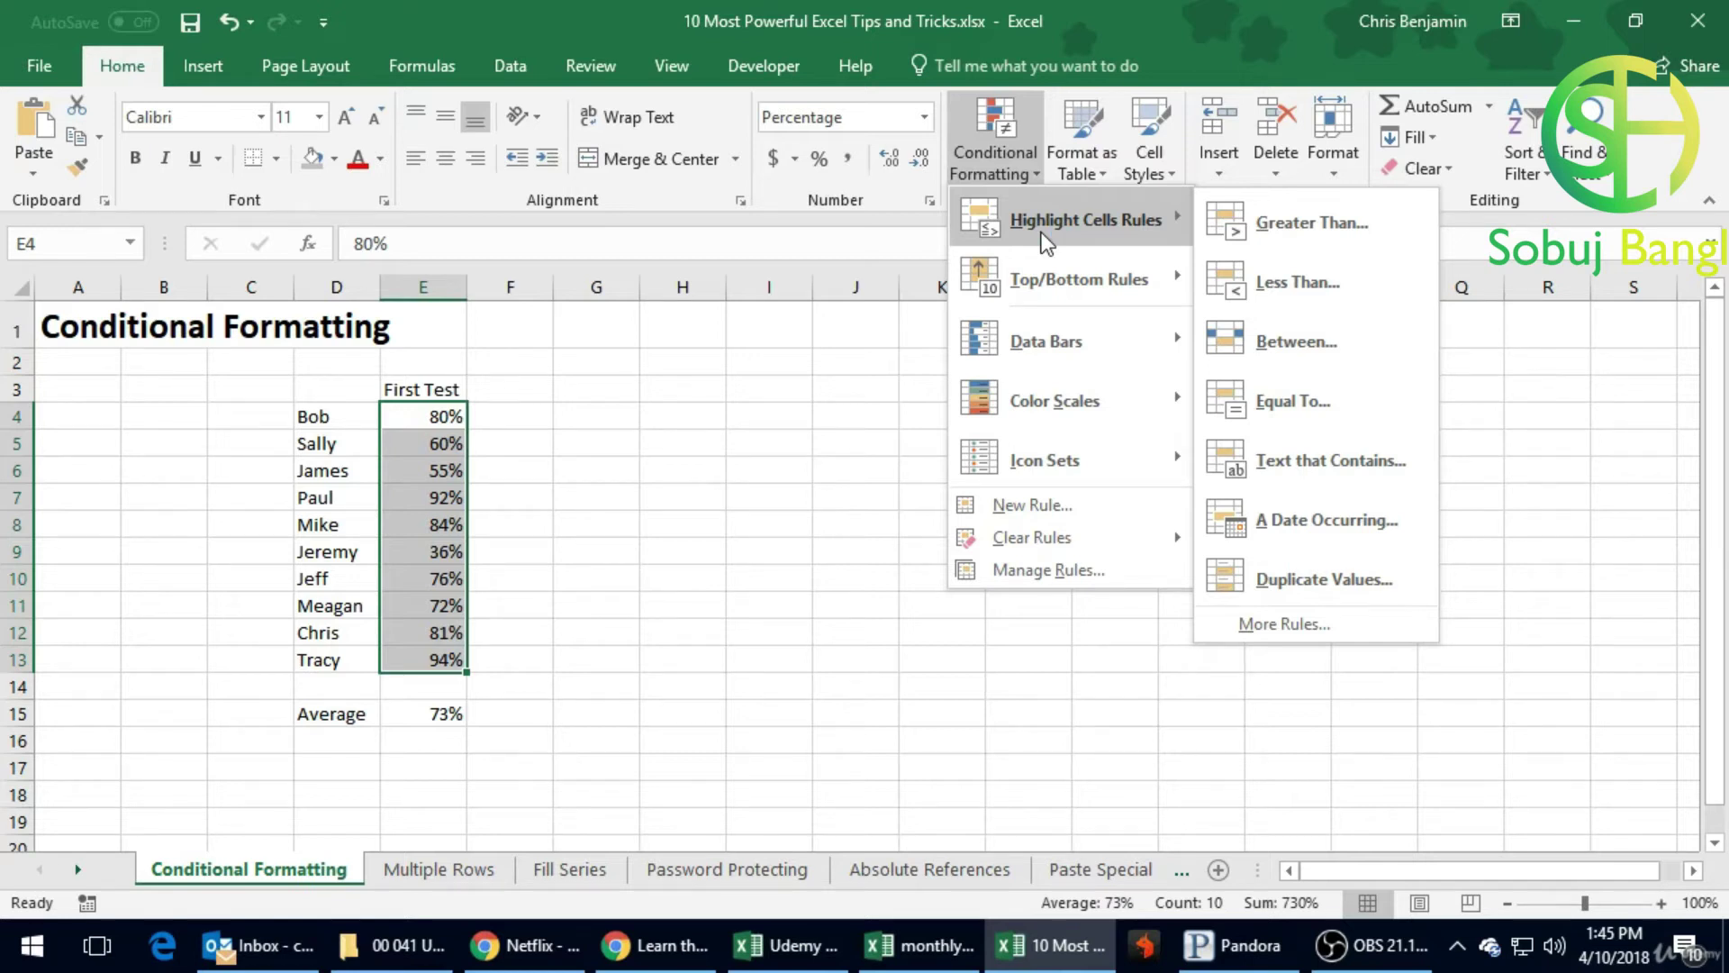
pyautogui.click(1270, 225)
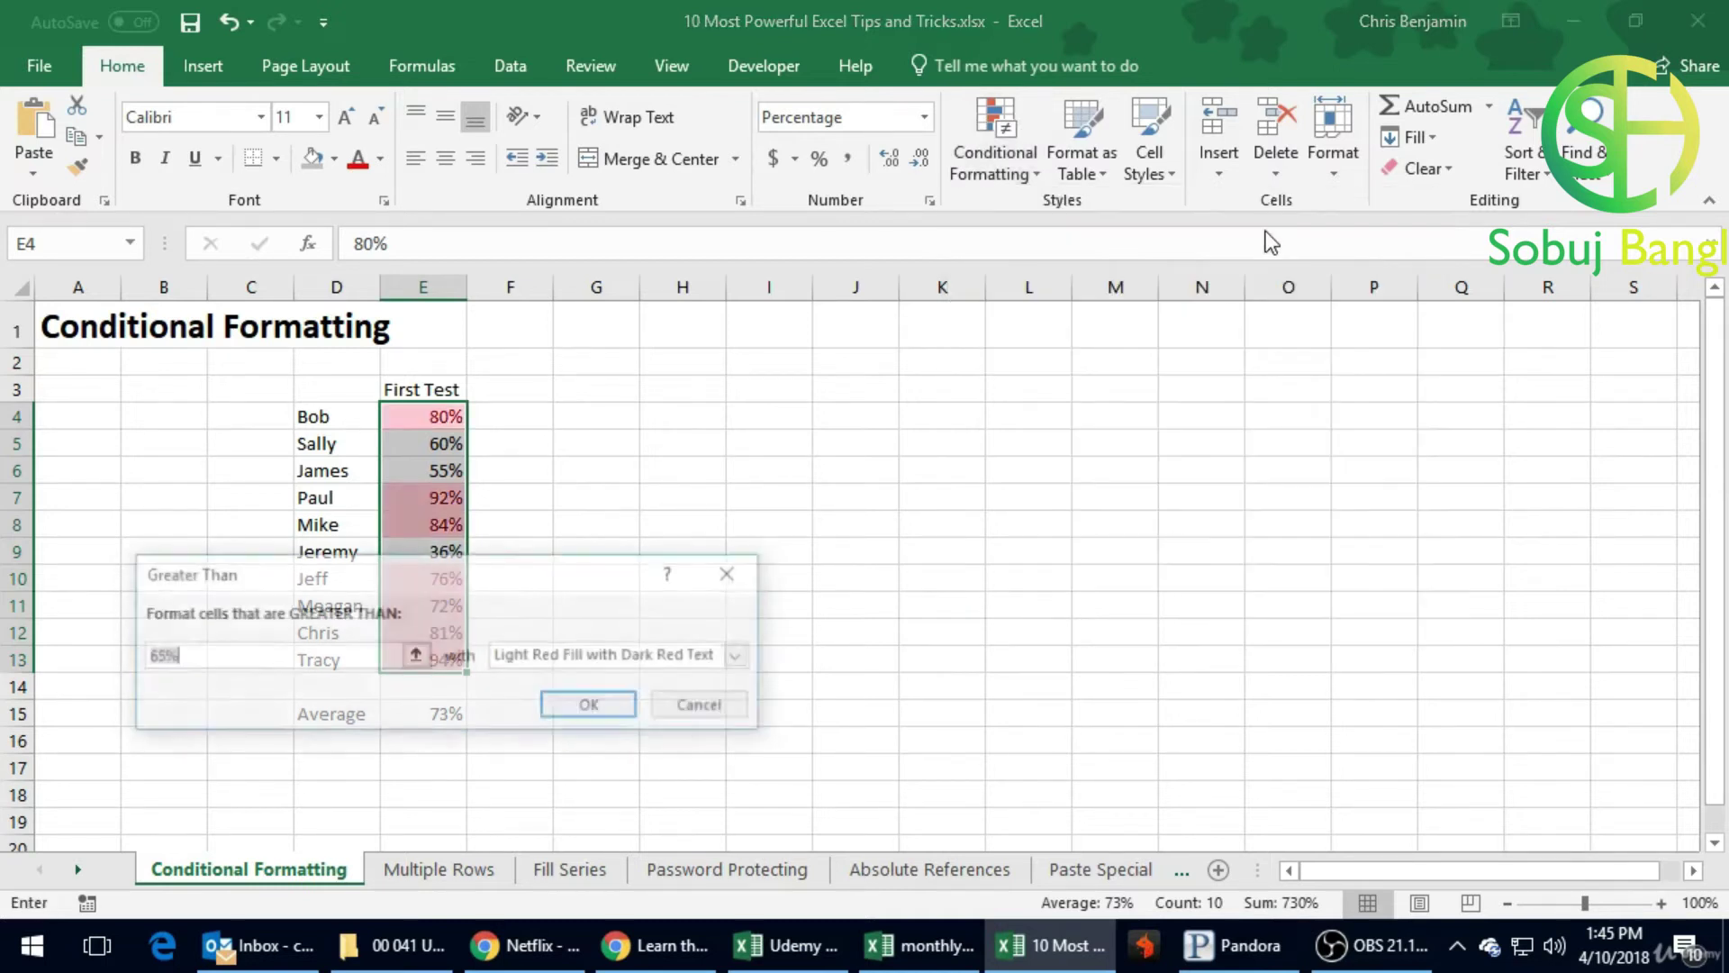
pyautogui.click(236, 657)
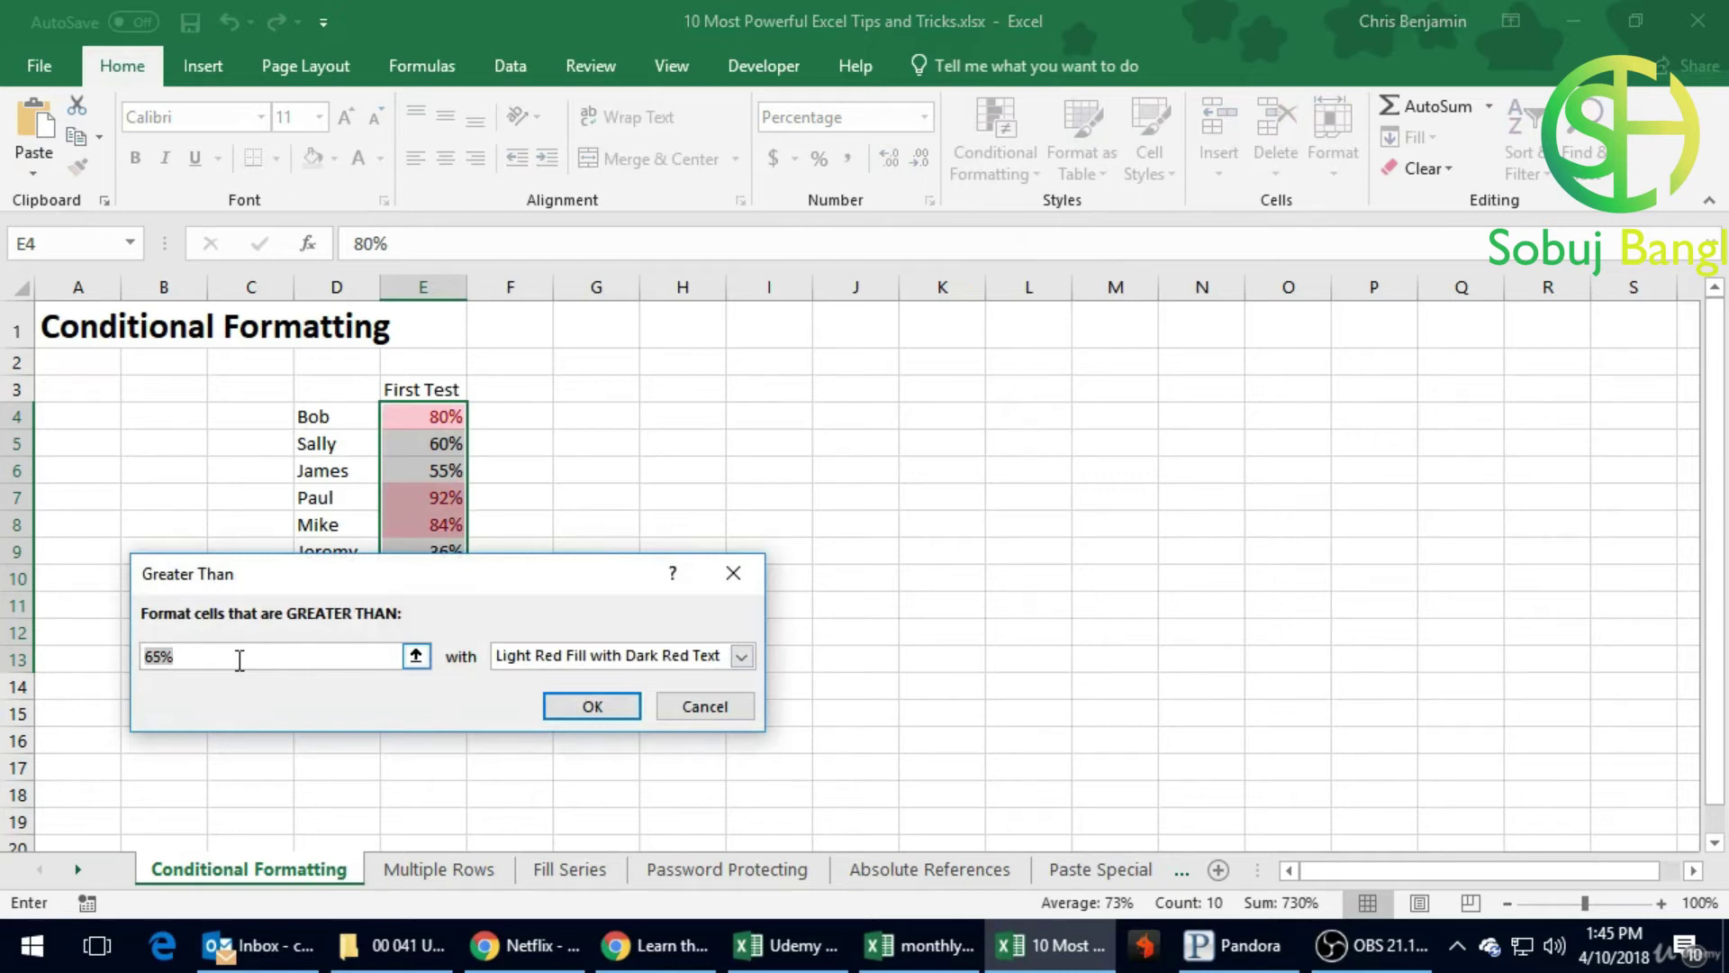
pyautogui.write('70')
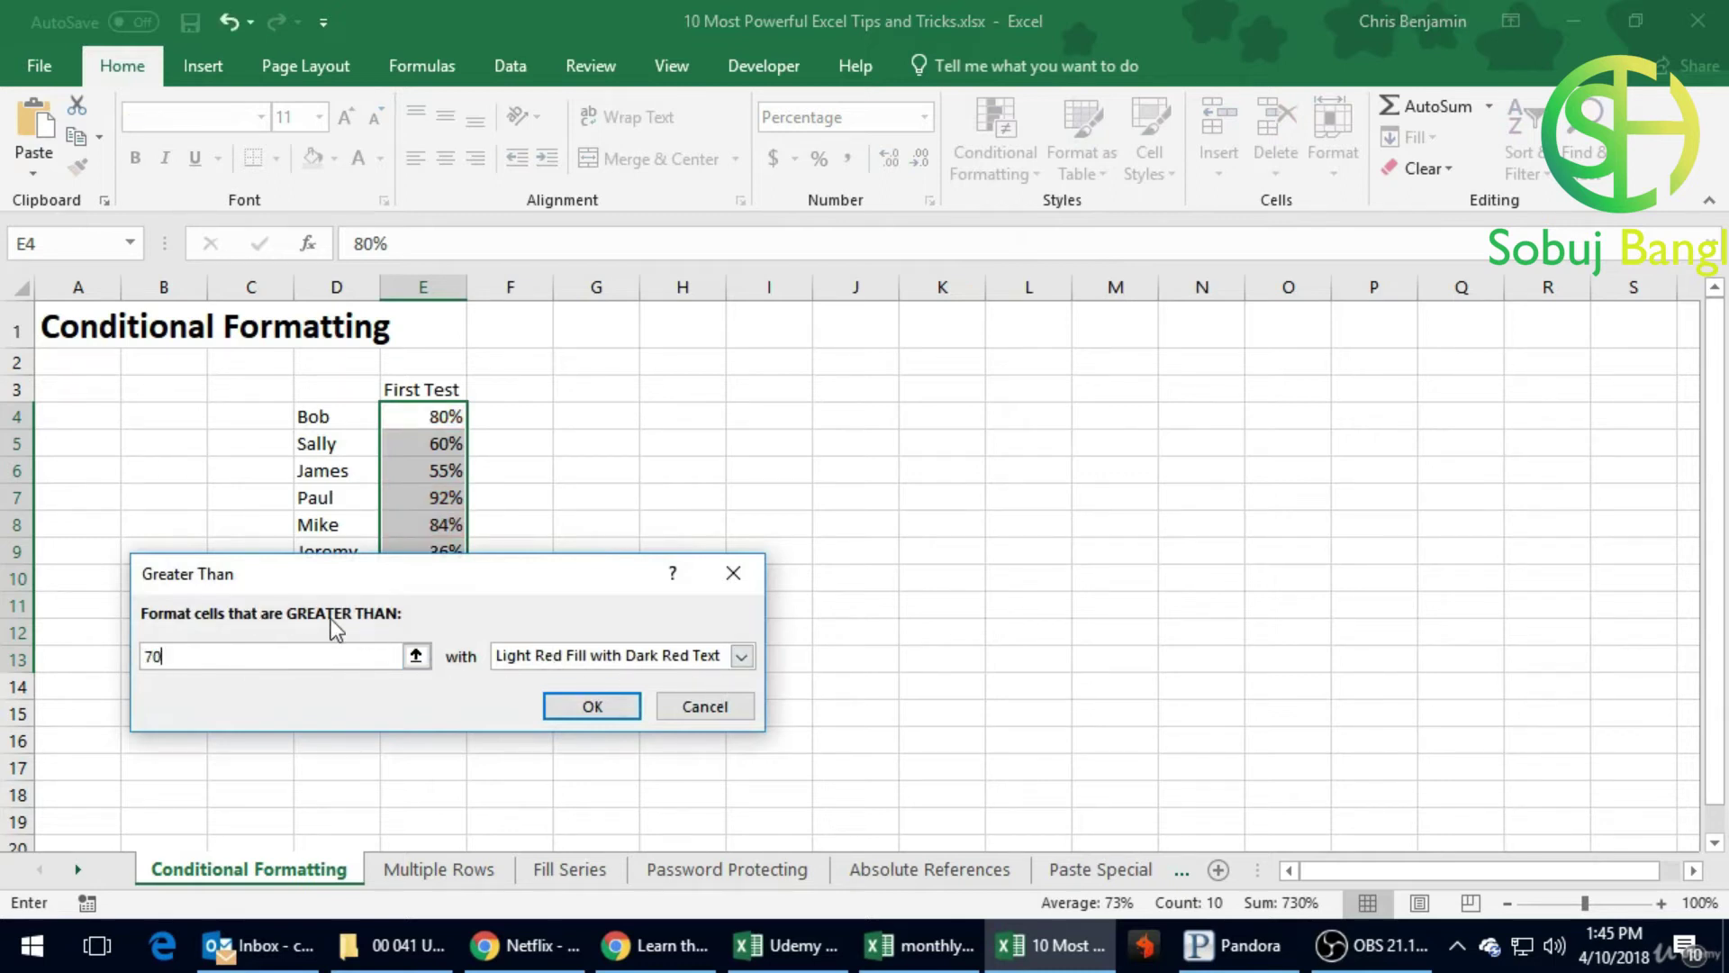
# Step: Give the Greater Than 70 rule a custom format with a light green fill and apply it to the scores
pyautogui.click(742, 655)
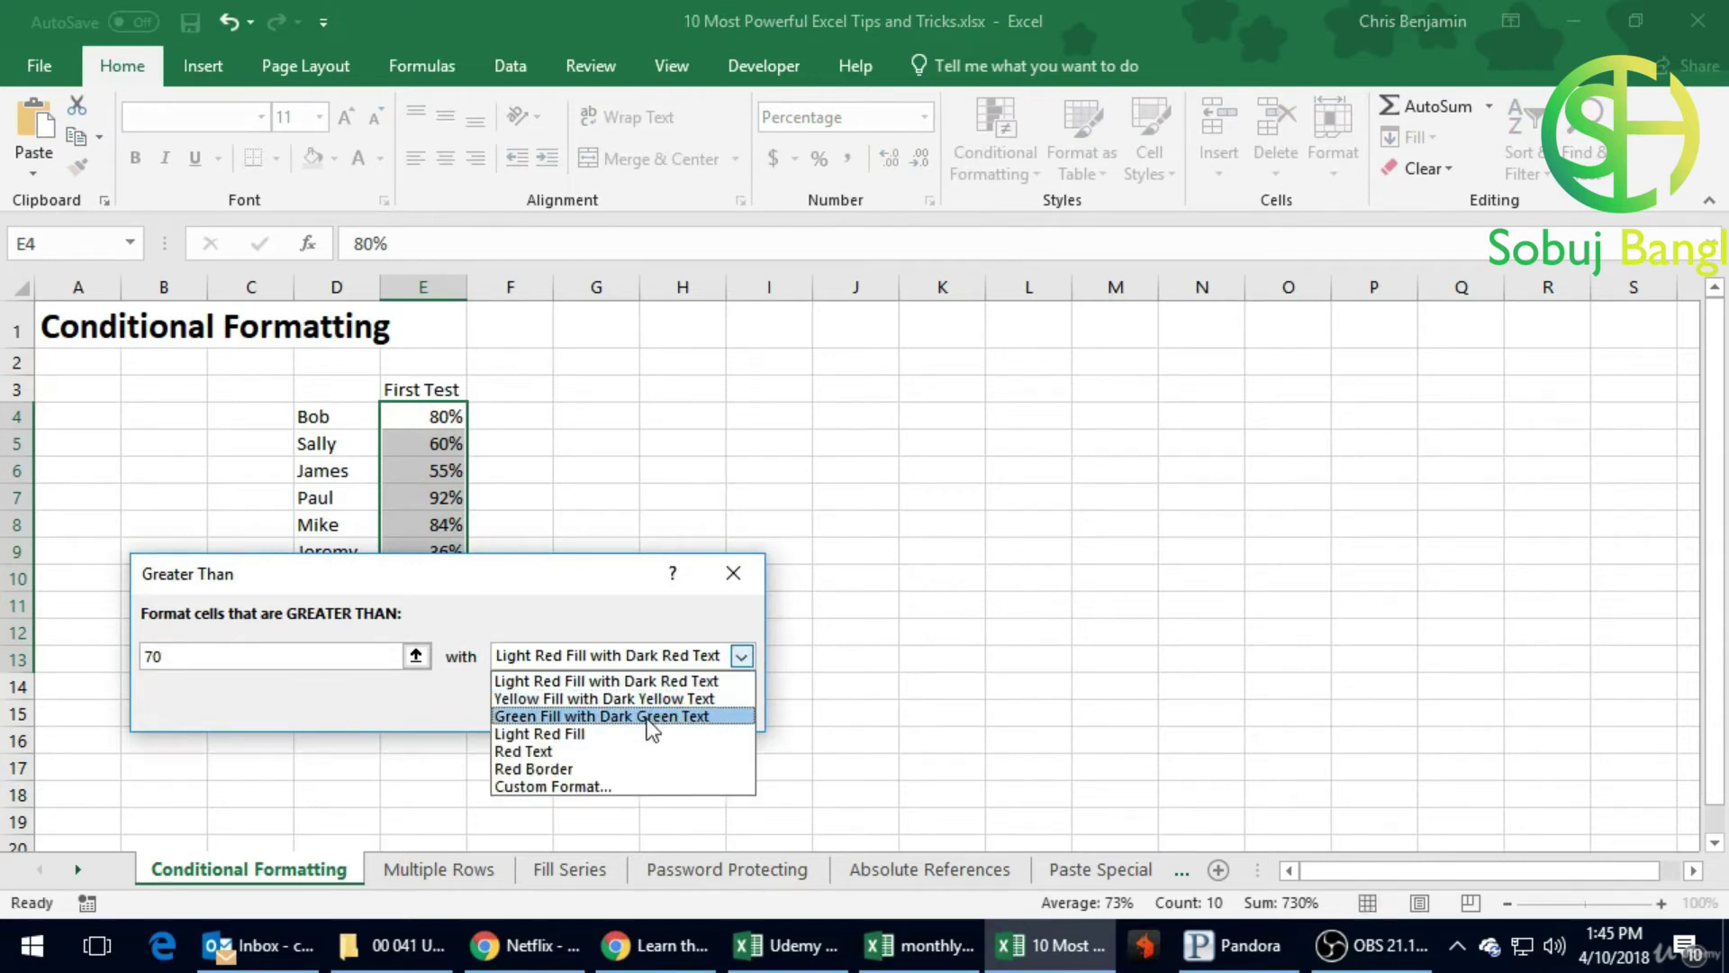
pyautogui.click(645, 787)
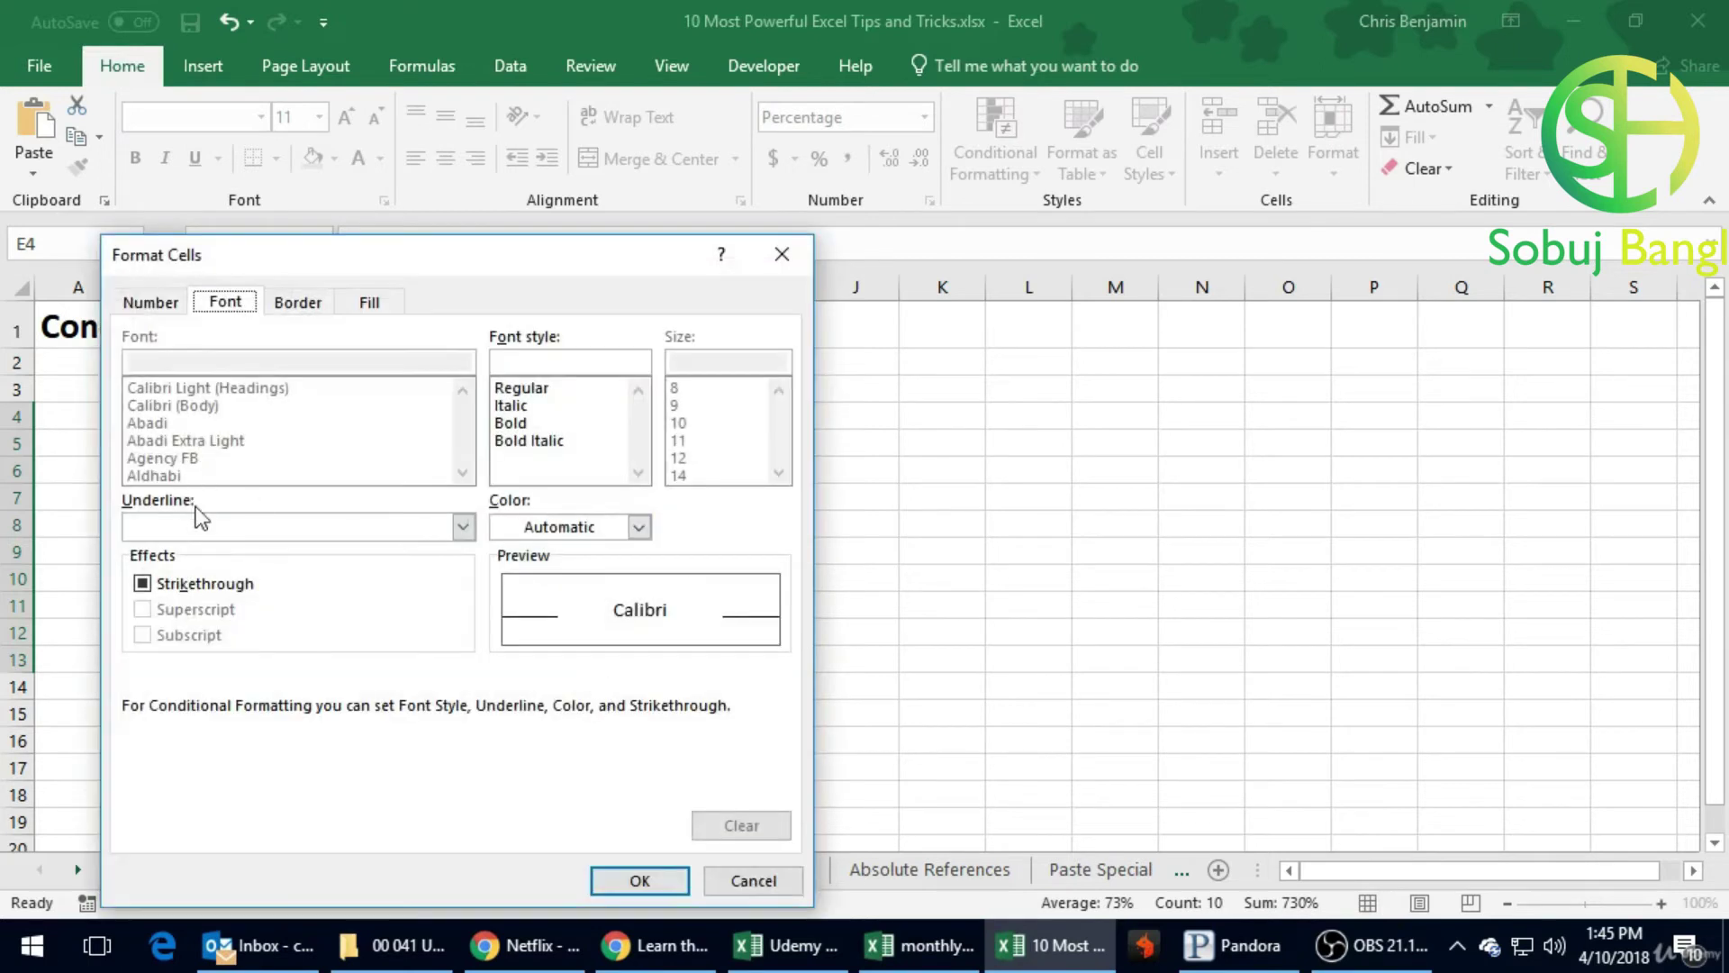
pyautogui.click(315, 307)
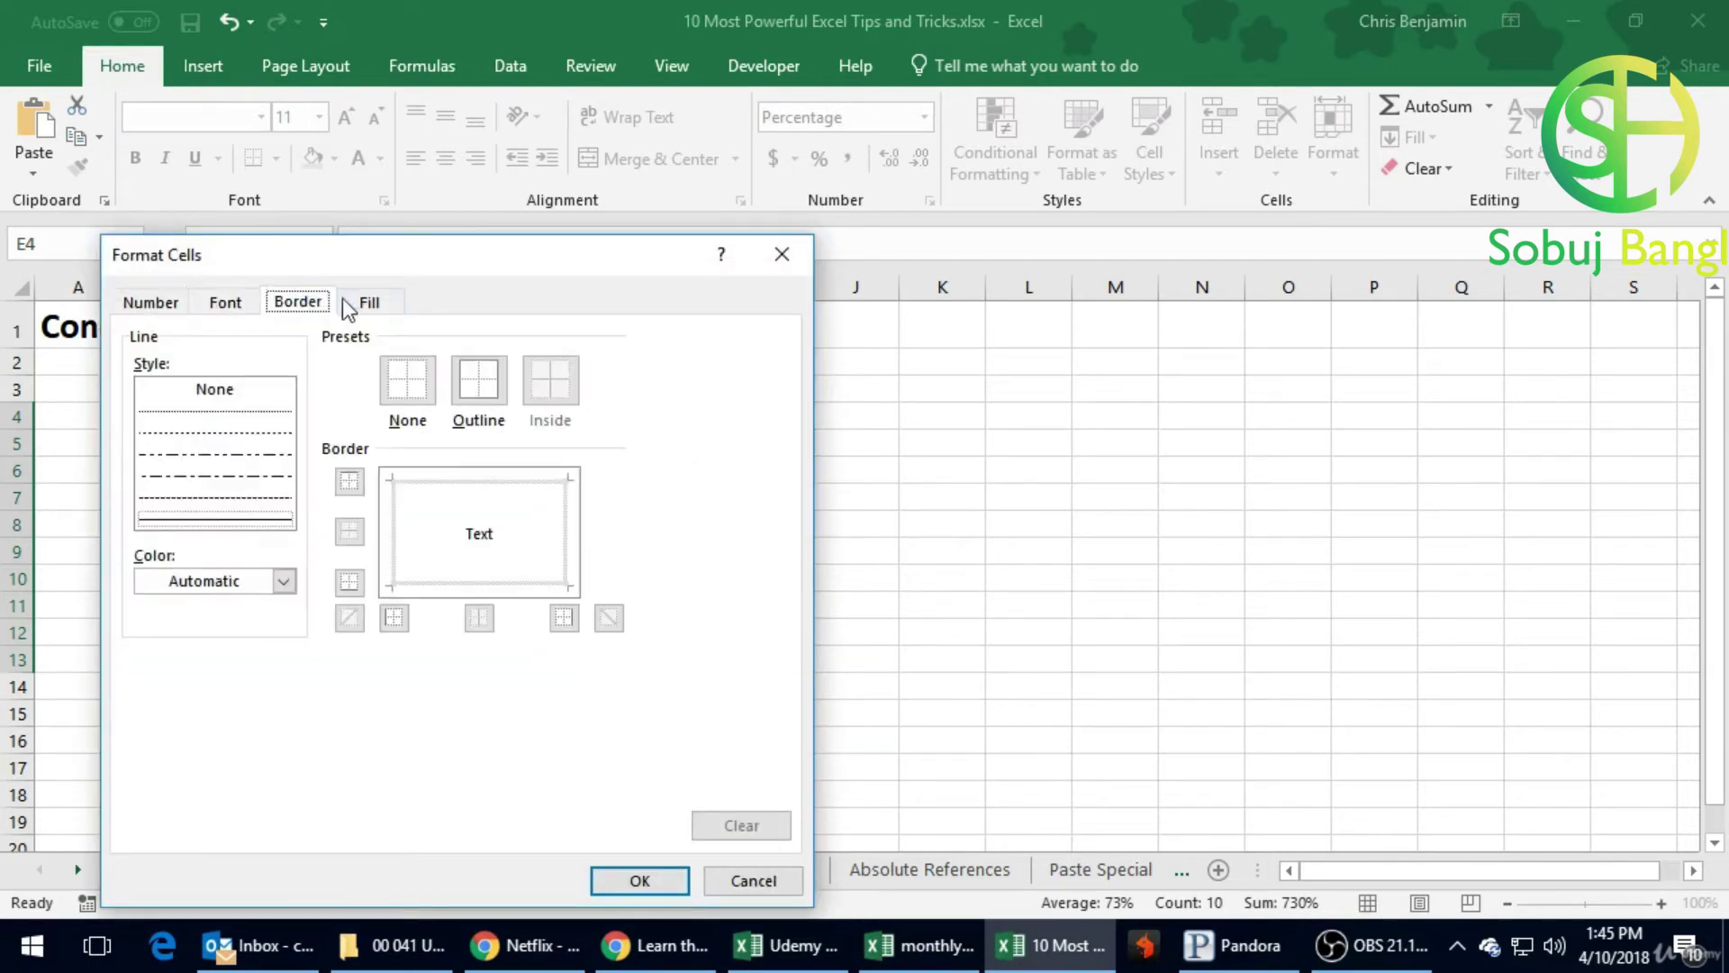
pyautogui.click(369, 303)
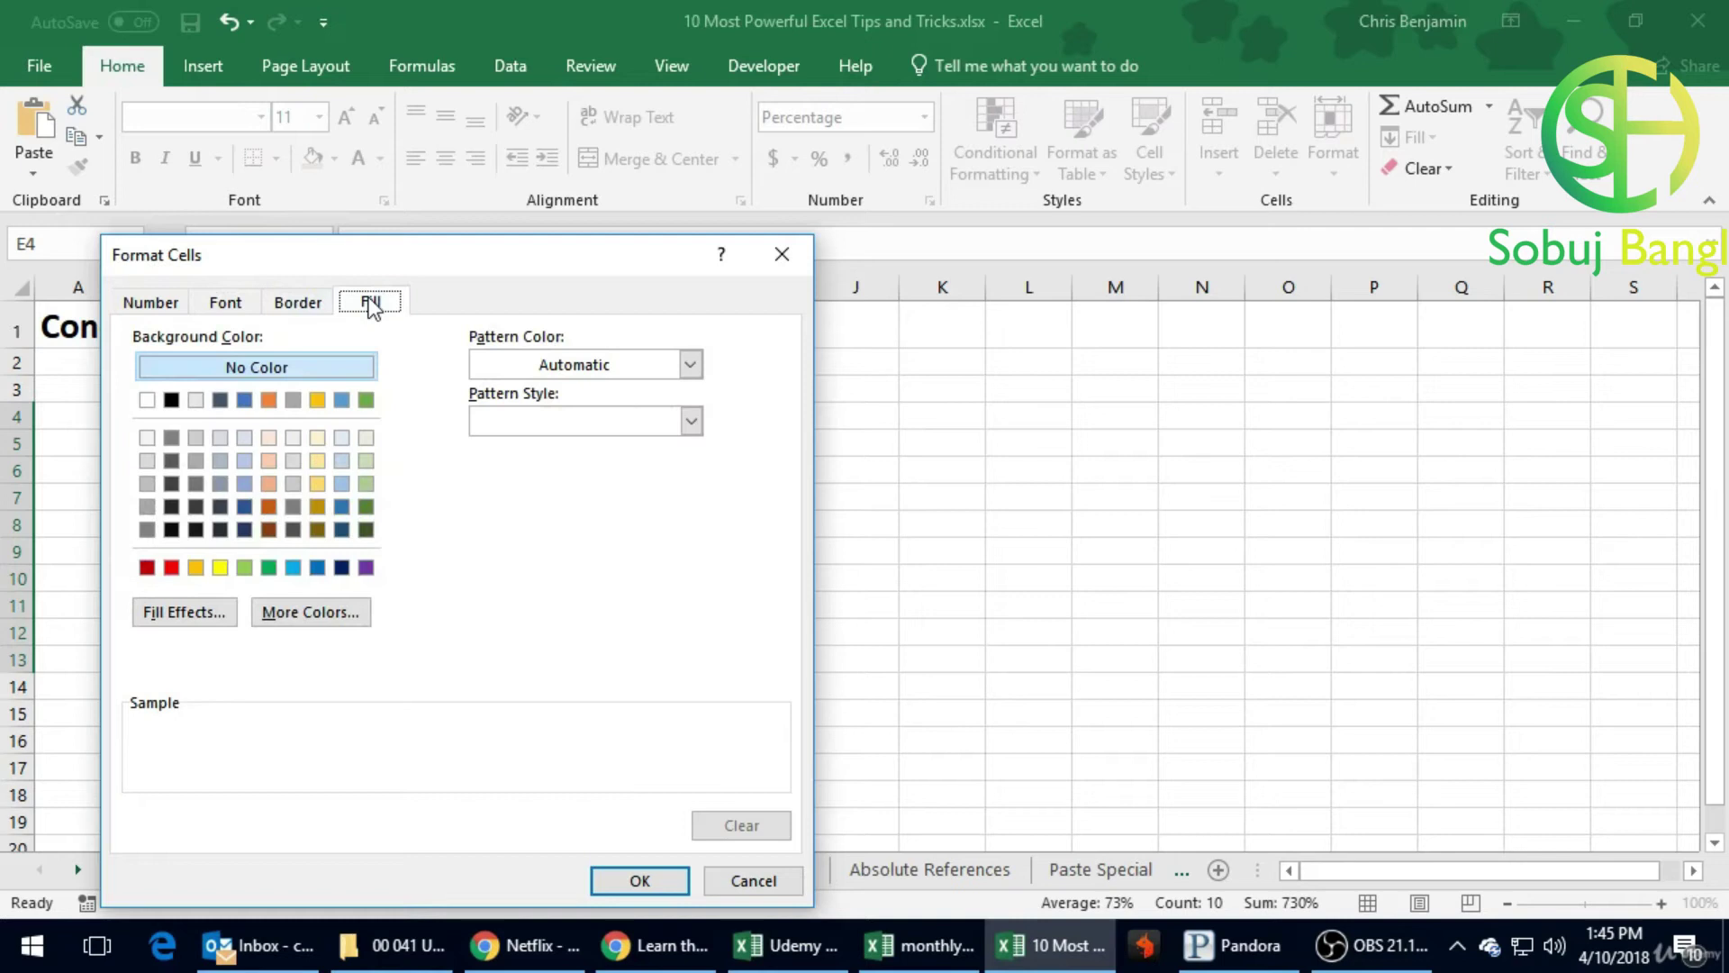
pyautogui.click(367, 484)
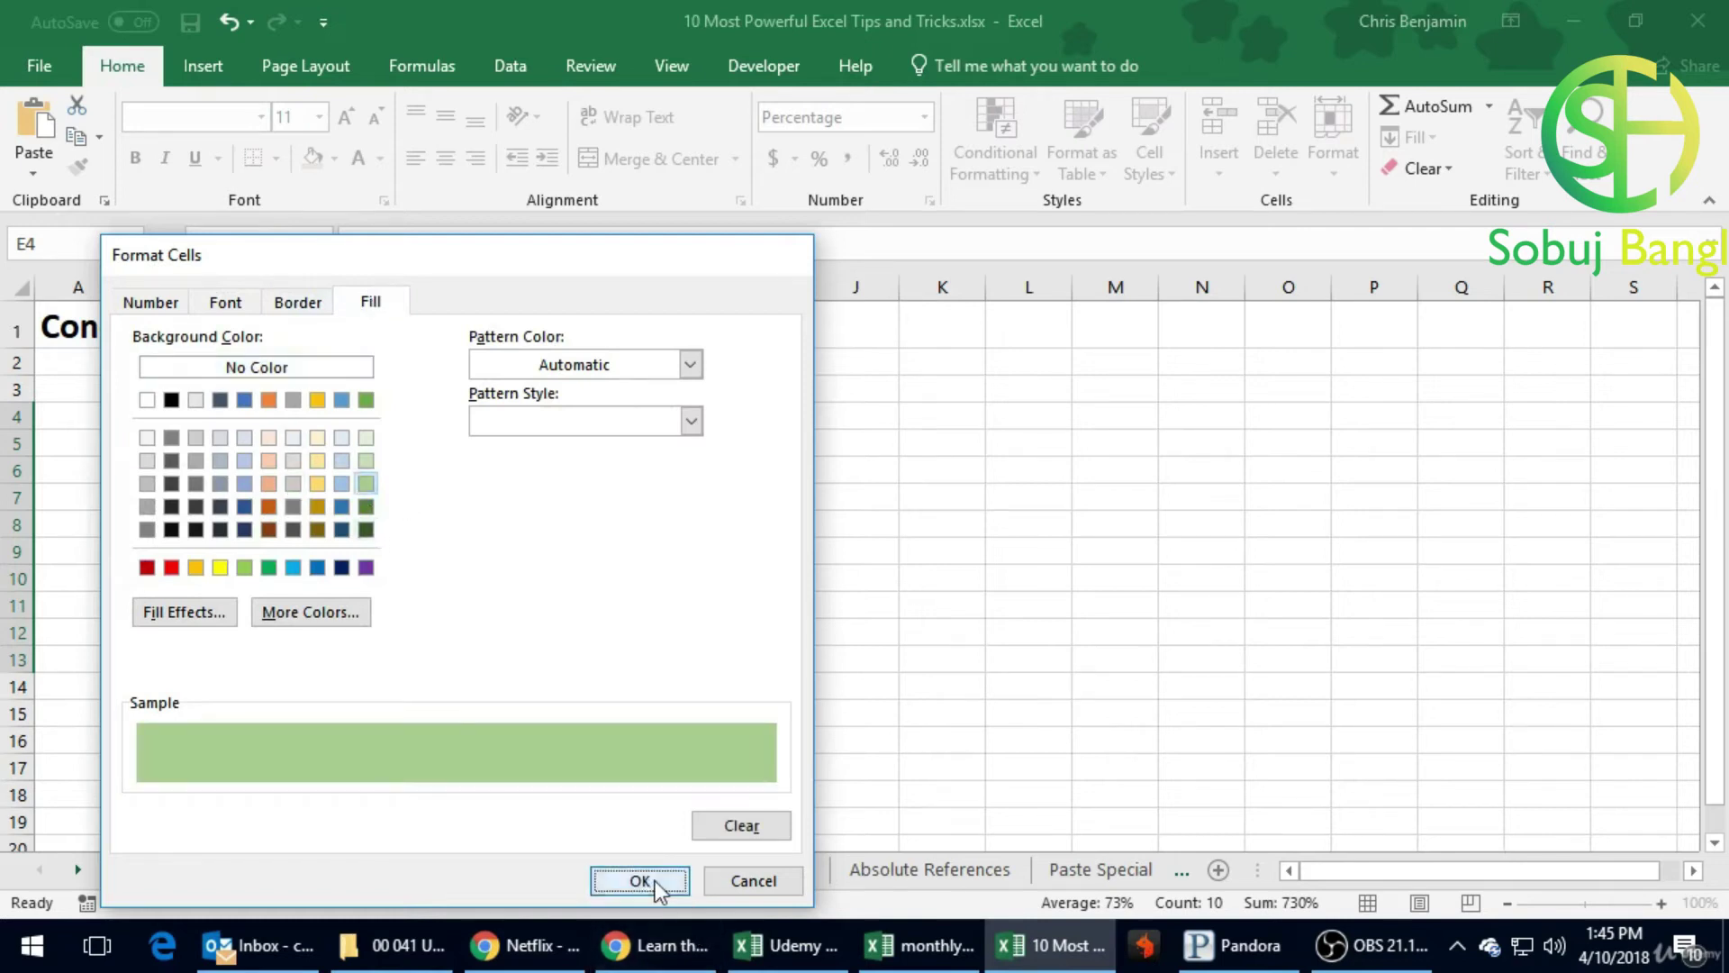
pyautogui.click(656, 879)
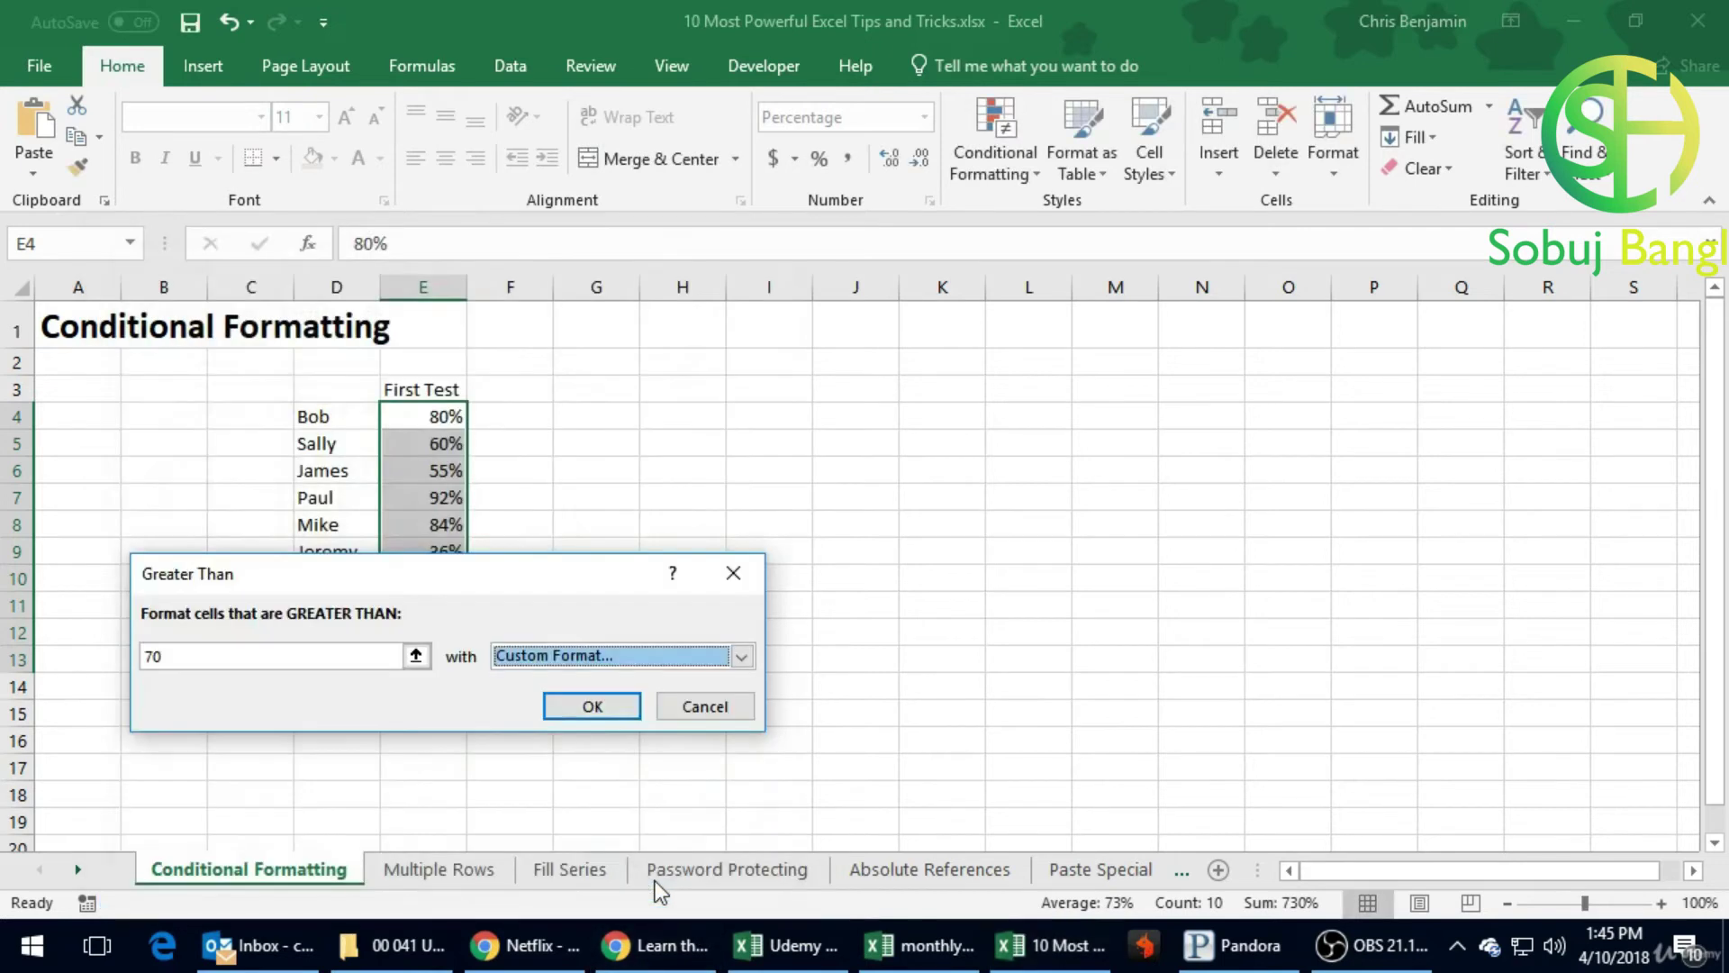
pyautogui.click(587, 708)
pyautogui.click(564, 576)
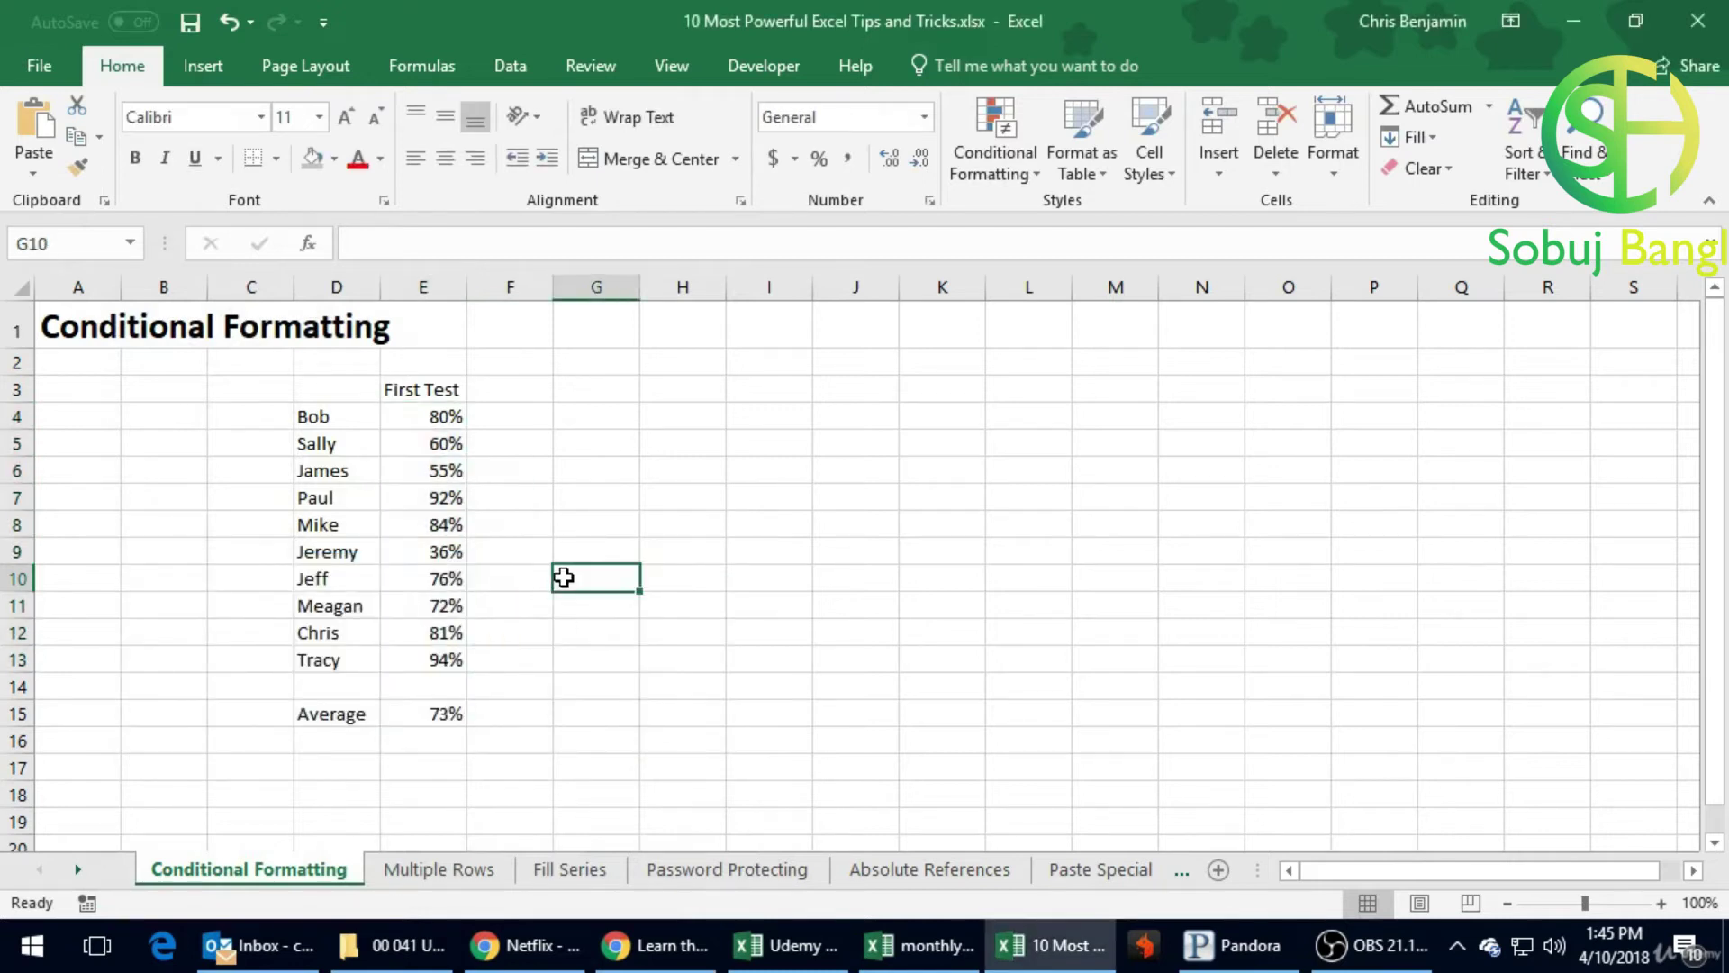
# Step: Edit the conditional formatting rule on the scores E4 to E13 so its greater-than threshold is .7
pyautogui.moveTo(425, 417); pyautogui.dragTo(442, 665)
pyautogui.click(983, 151)
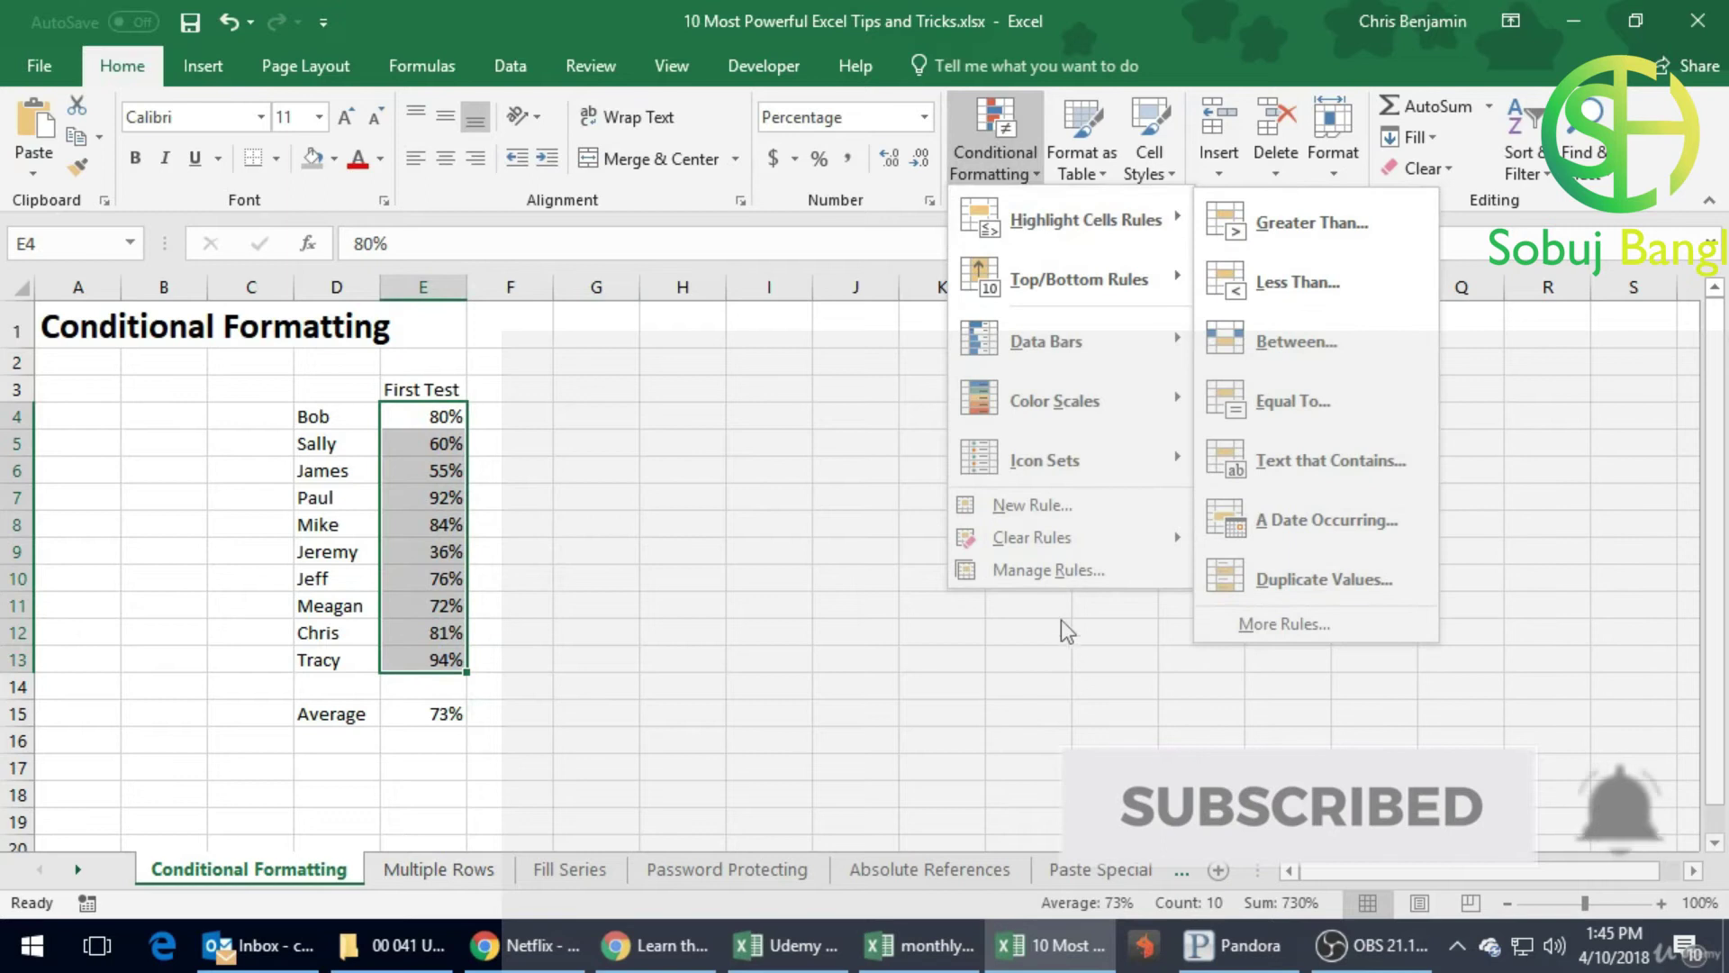
pyautogui.click(1072, 573)
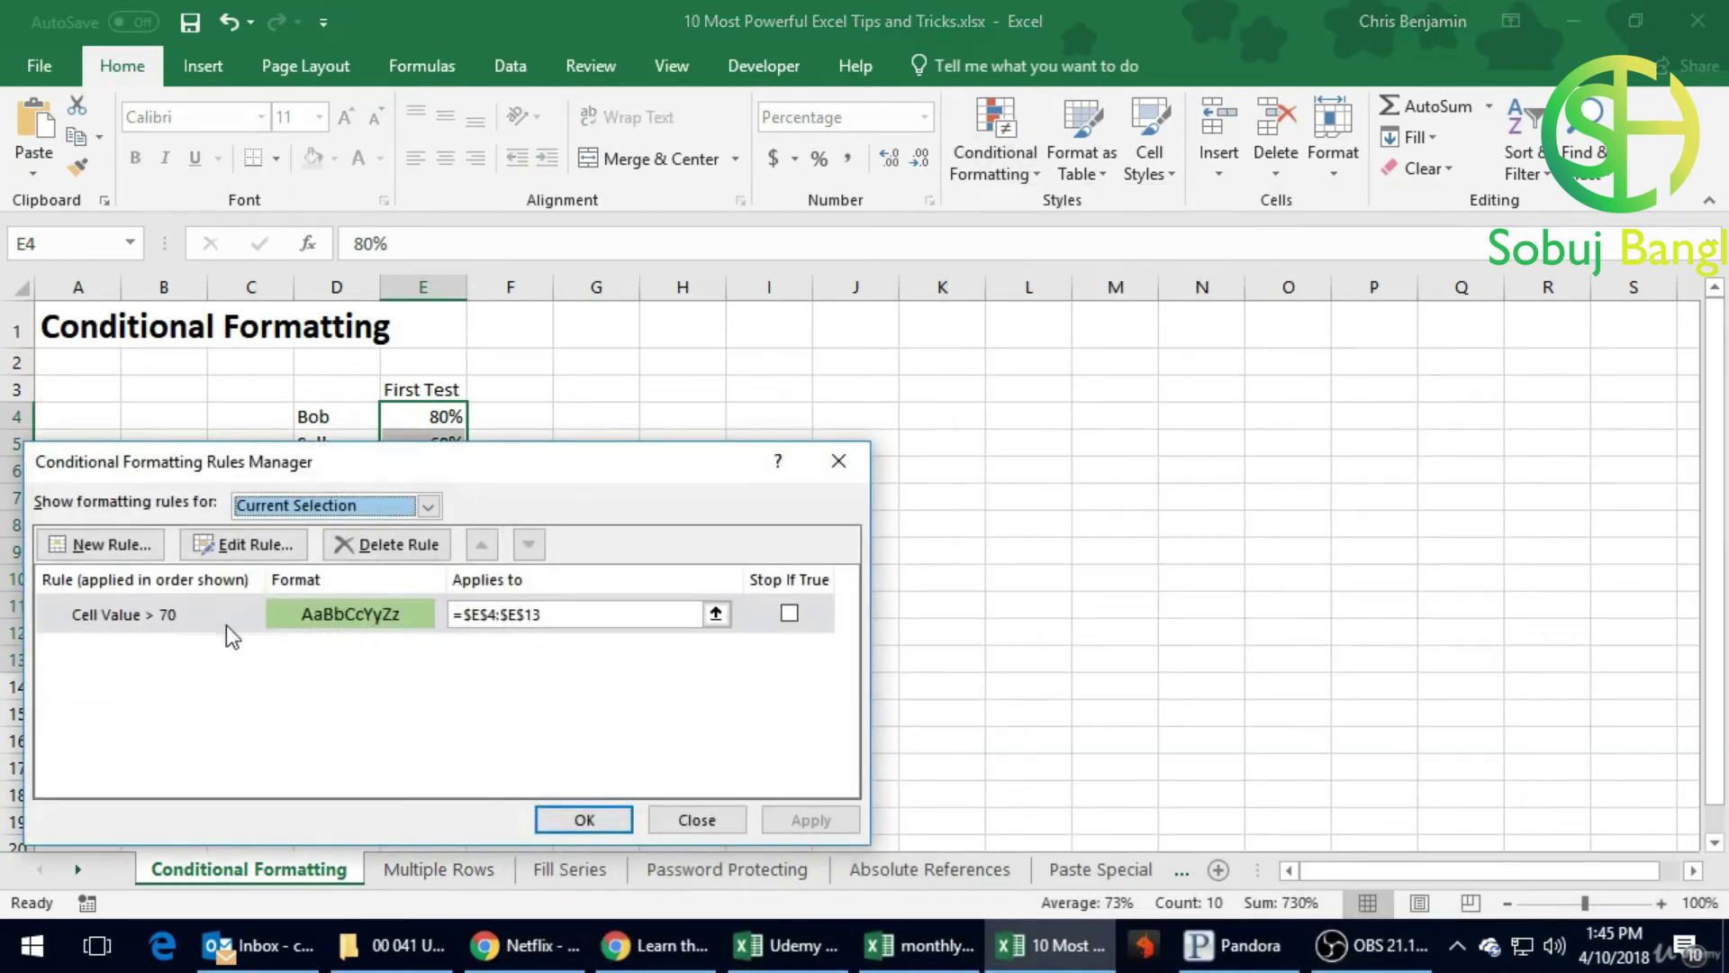
pyautogui.click(167, 618)
pyautogui.doubleClick(165, 618)
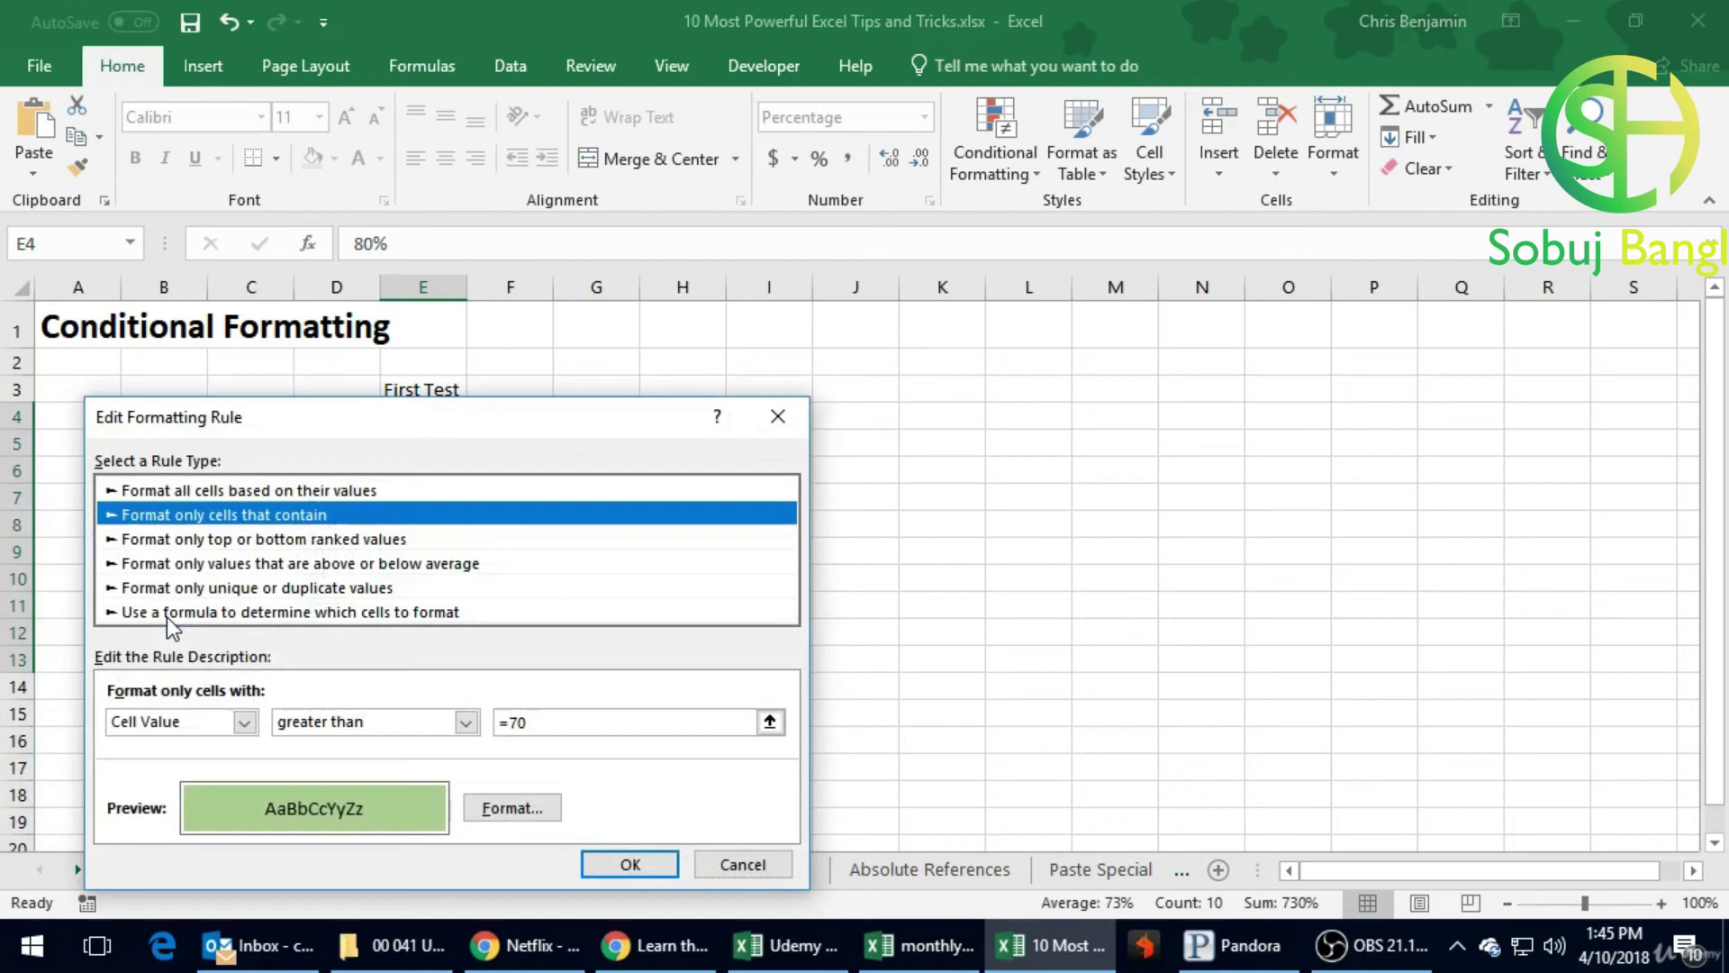
pyautogui.click(594, 723)
pyautogui.press('BackSpace')
pyautogui.press('BackSpace')
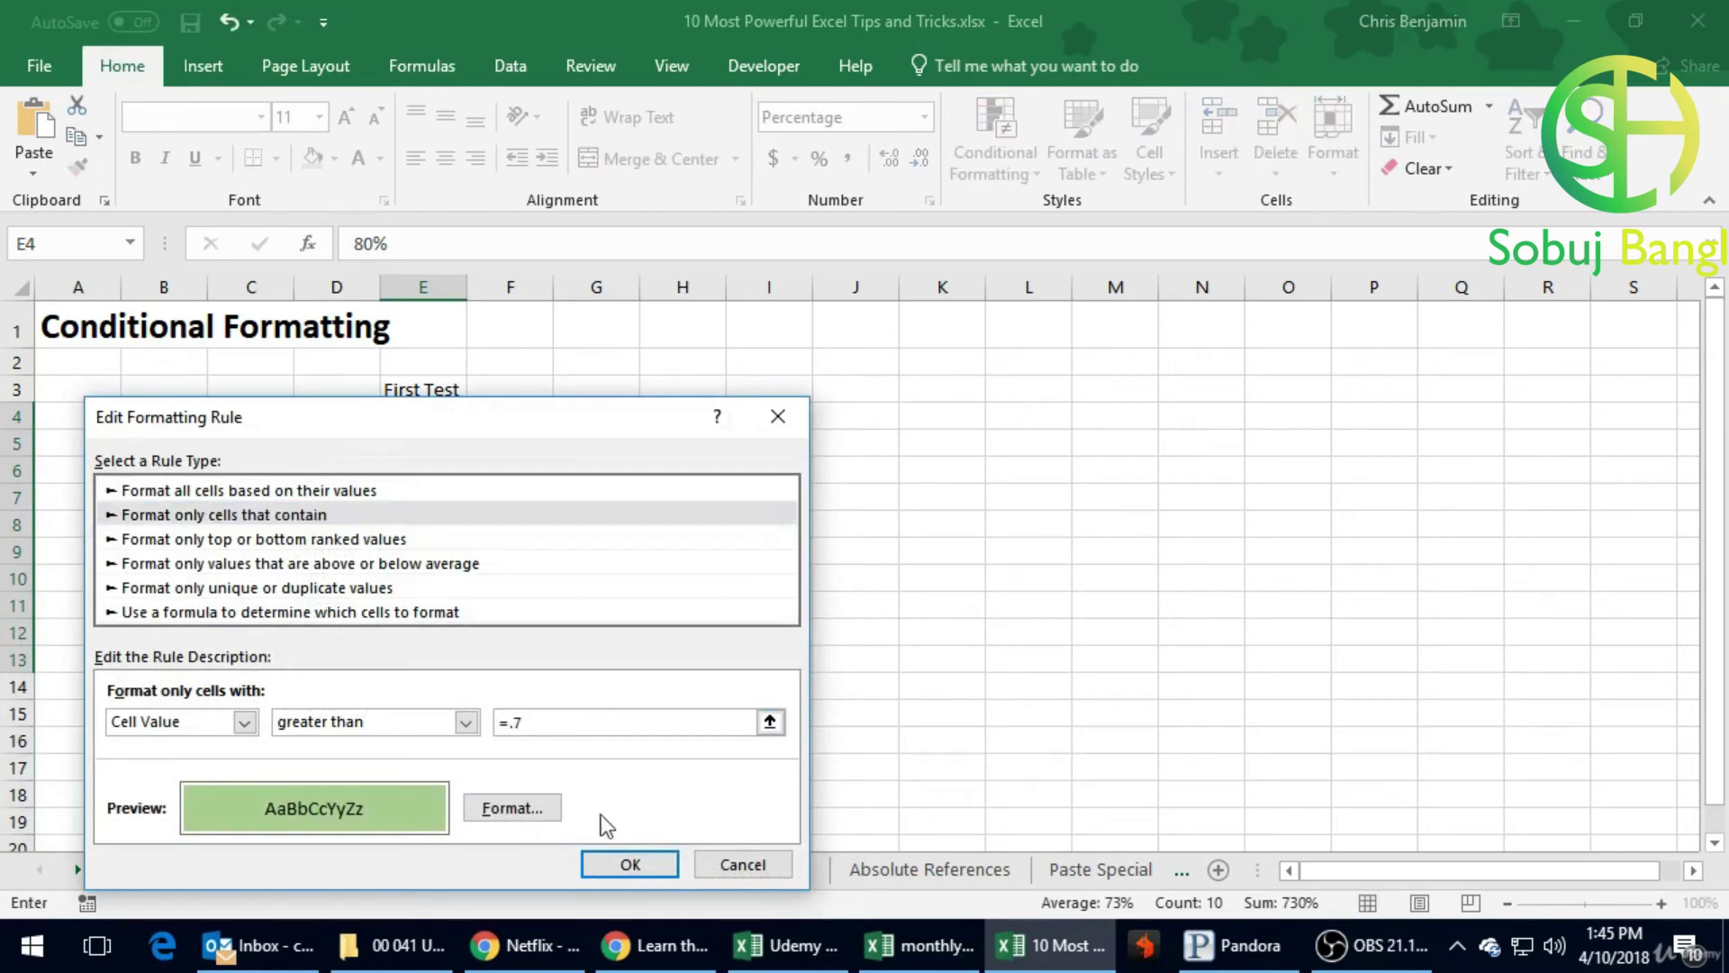
pyautogui.click(630, 864)
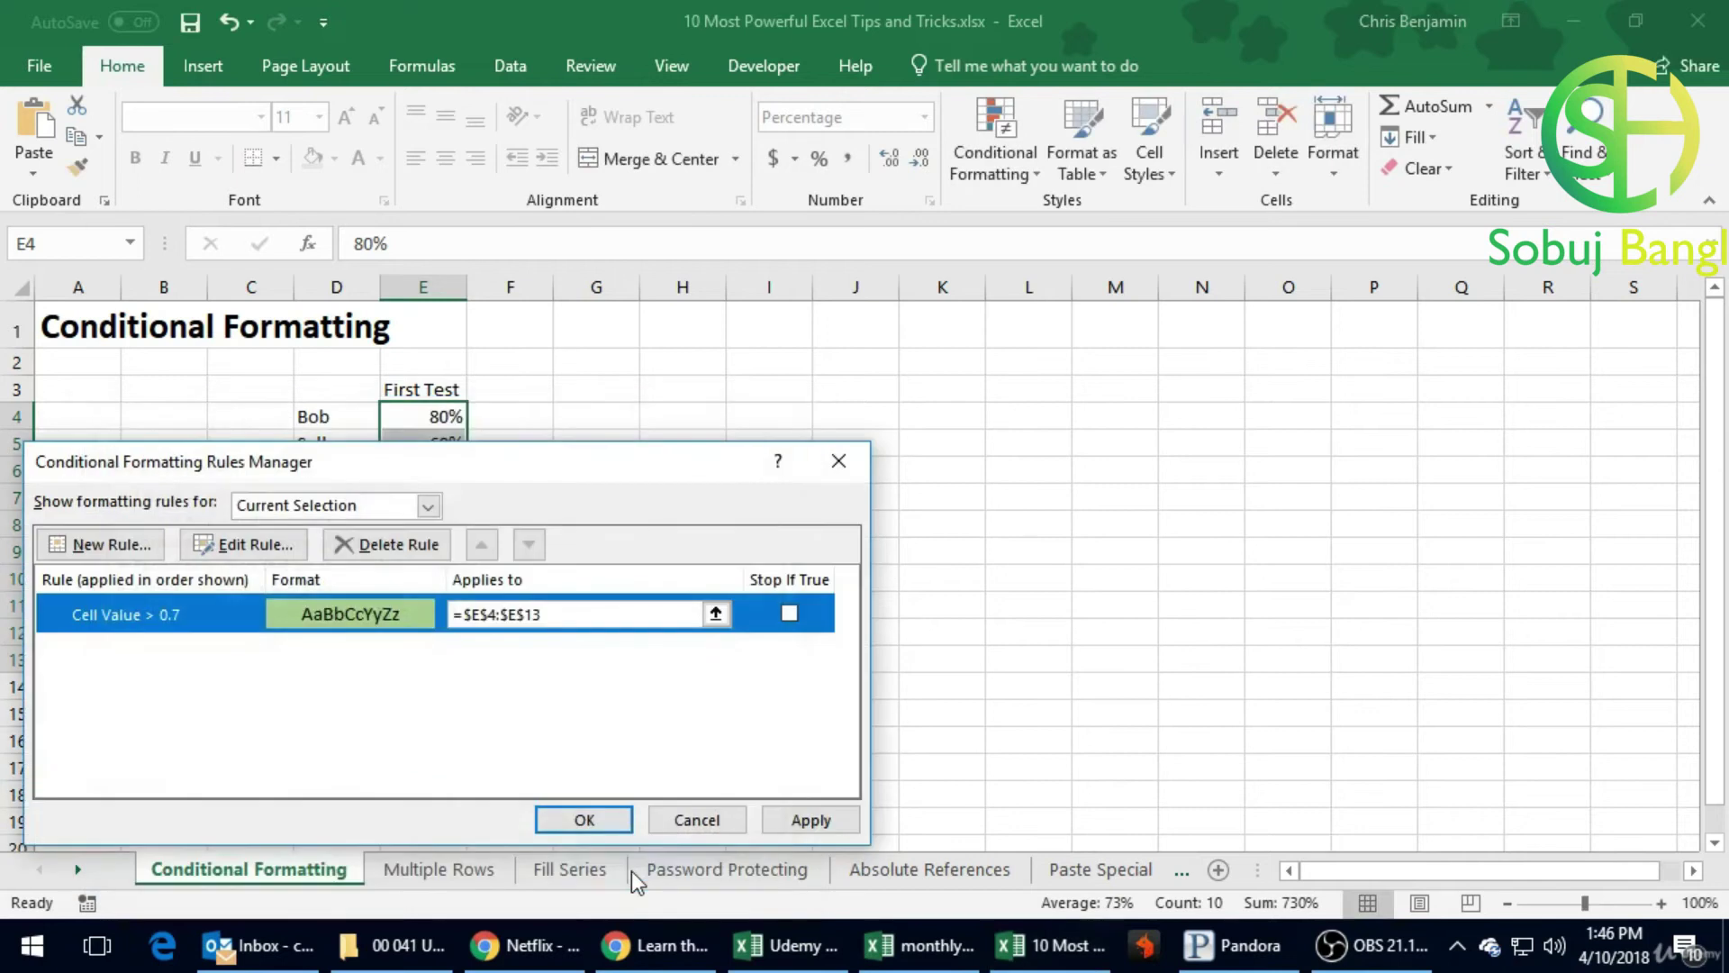
pyautogui.click(605, 815)
pyautogui.click(578, 543)
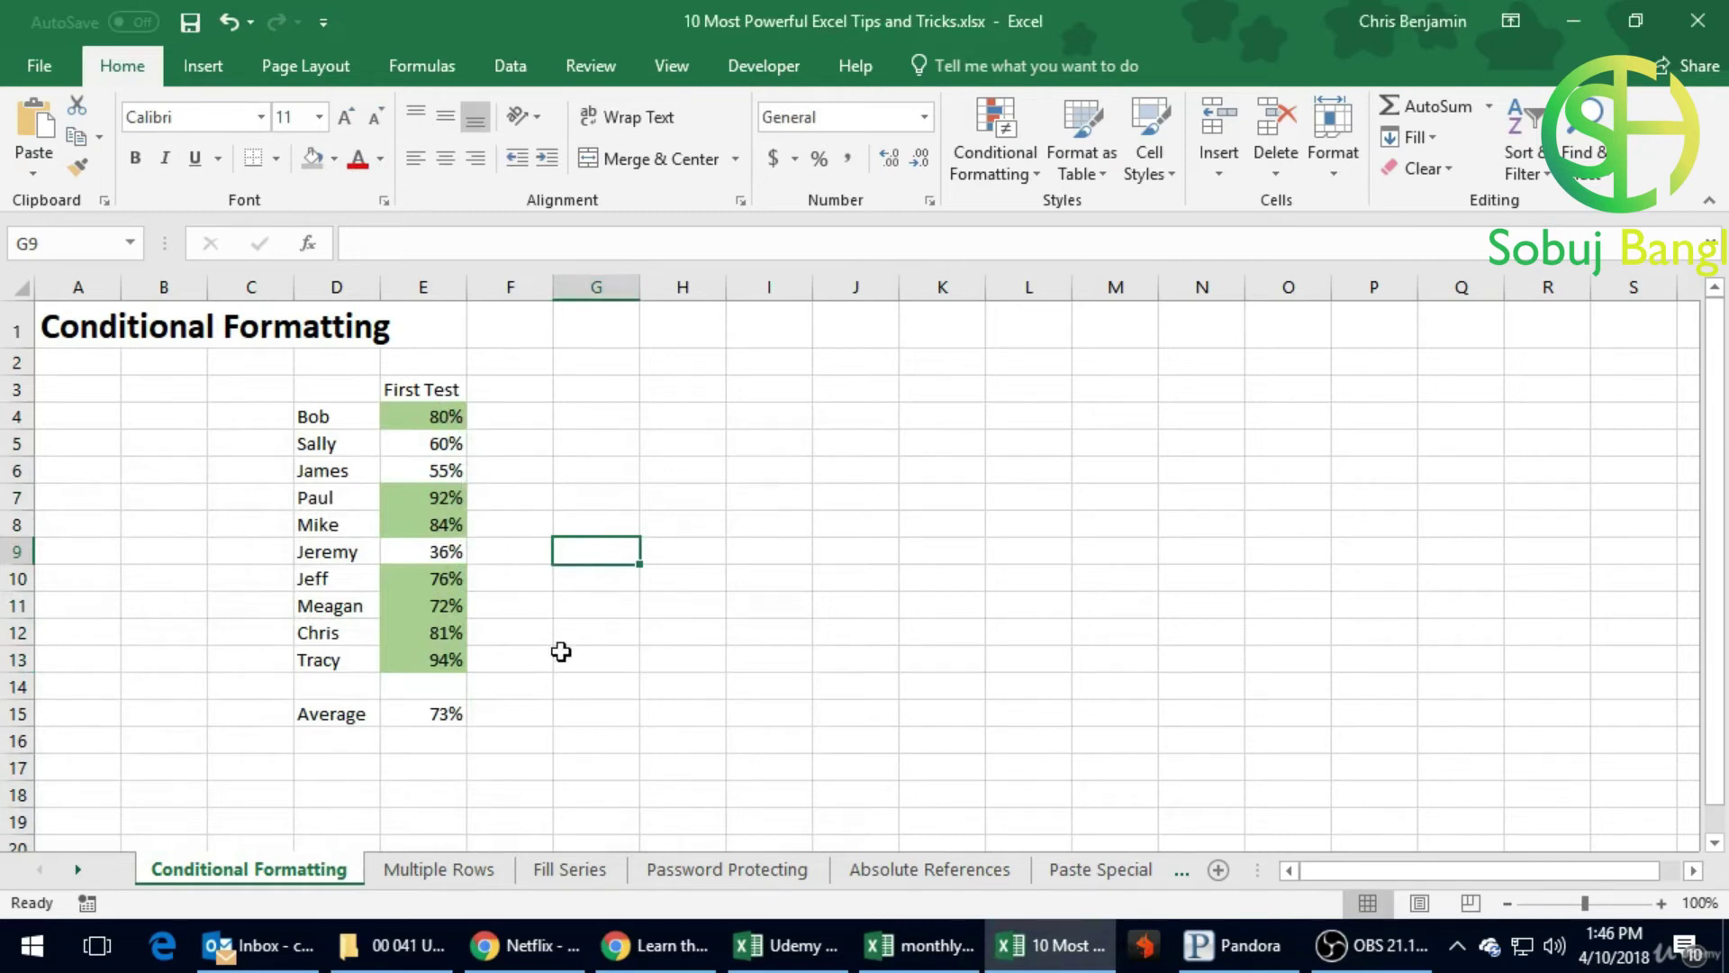
# Step: Add a Less Than rule on the scores E4 to E13 with threshold .71 and Light Red Fill with Dark Red Text
pyautogui.moveTo(461, 412); pyautogui.dragTo(442, 662)
pyautogui.click(1001, 155)
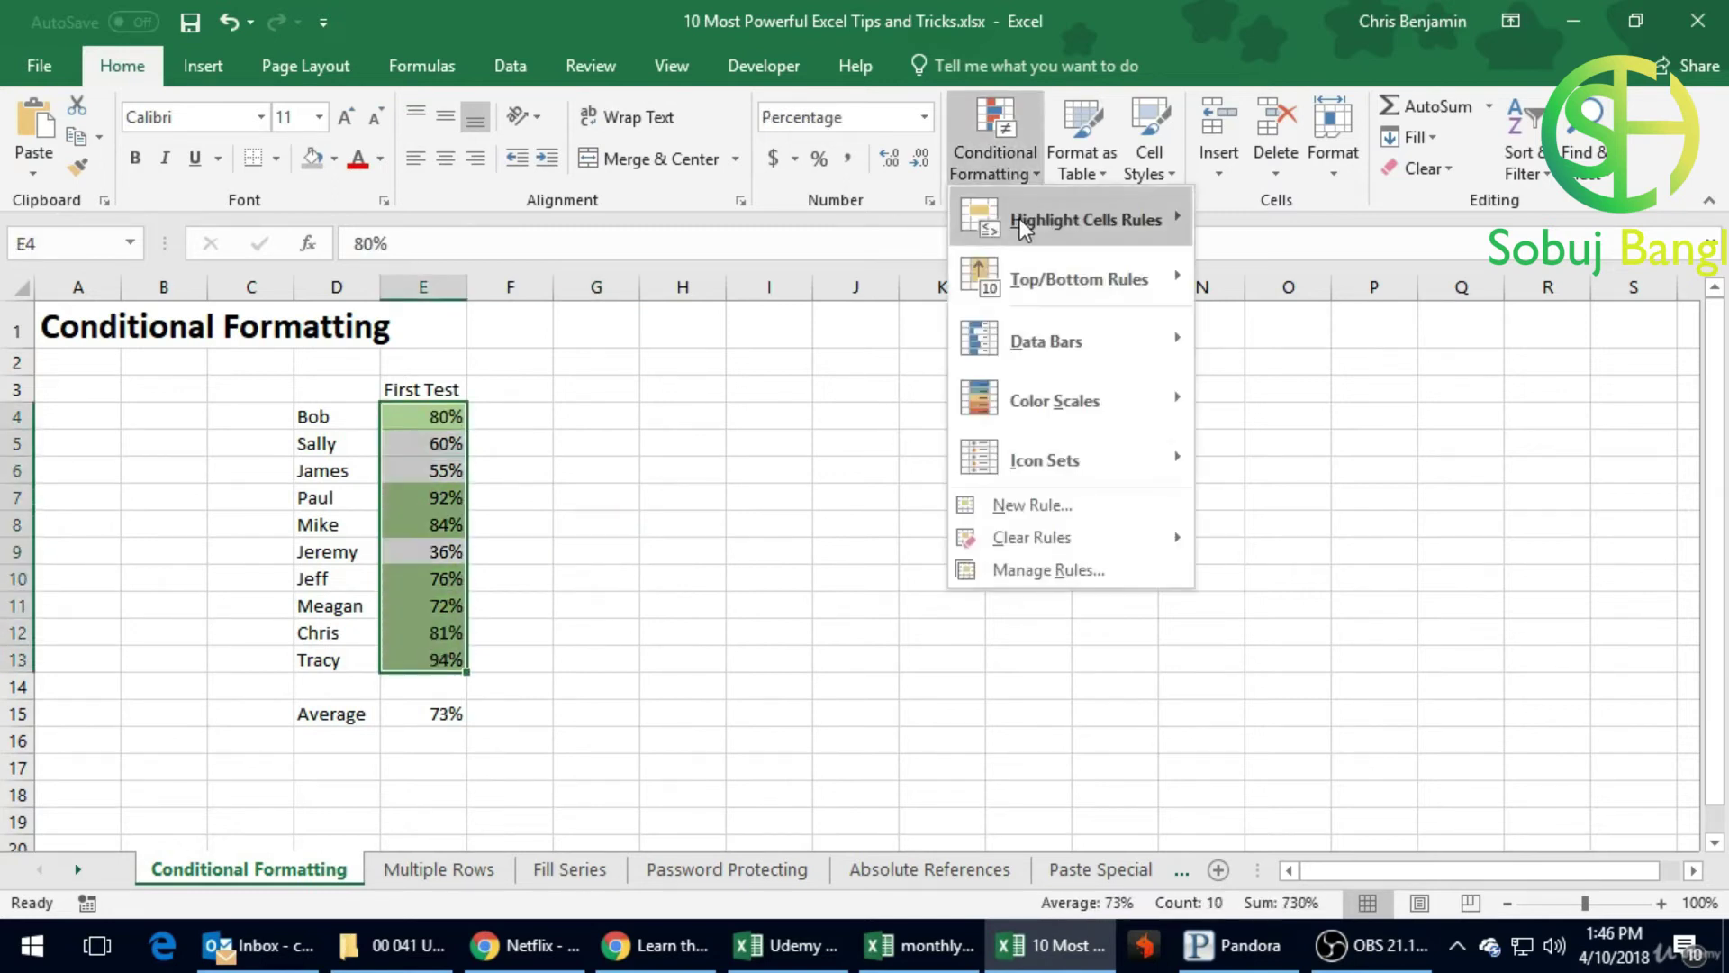
pyautogui.moveTo(1020, 218)
pyautogui.click(1287, 304)
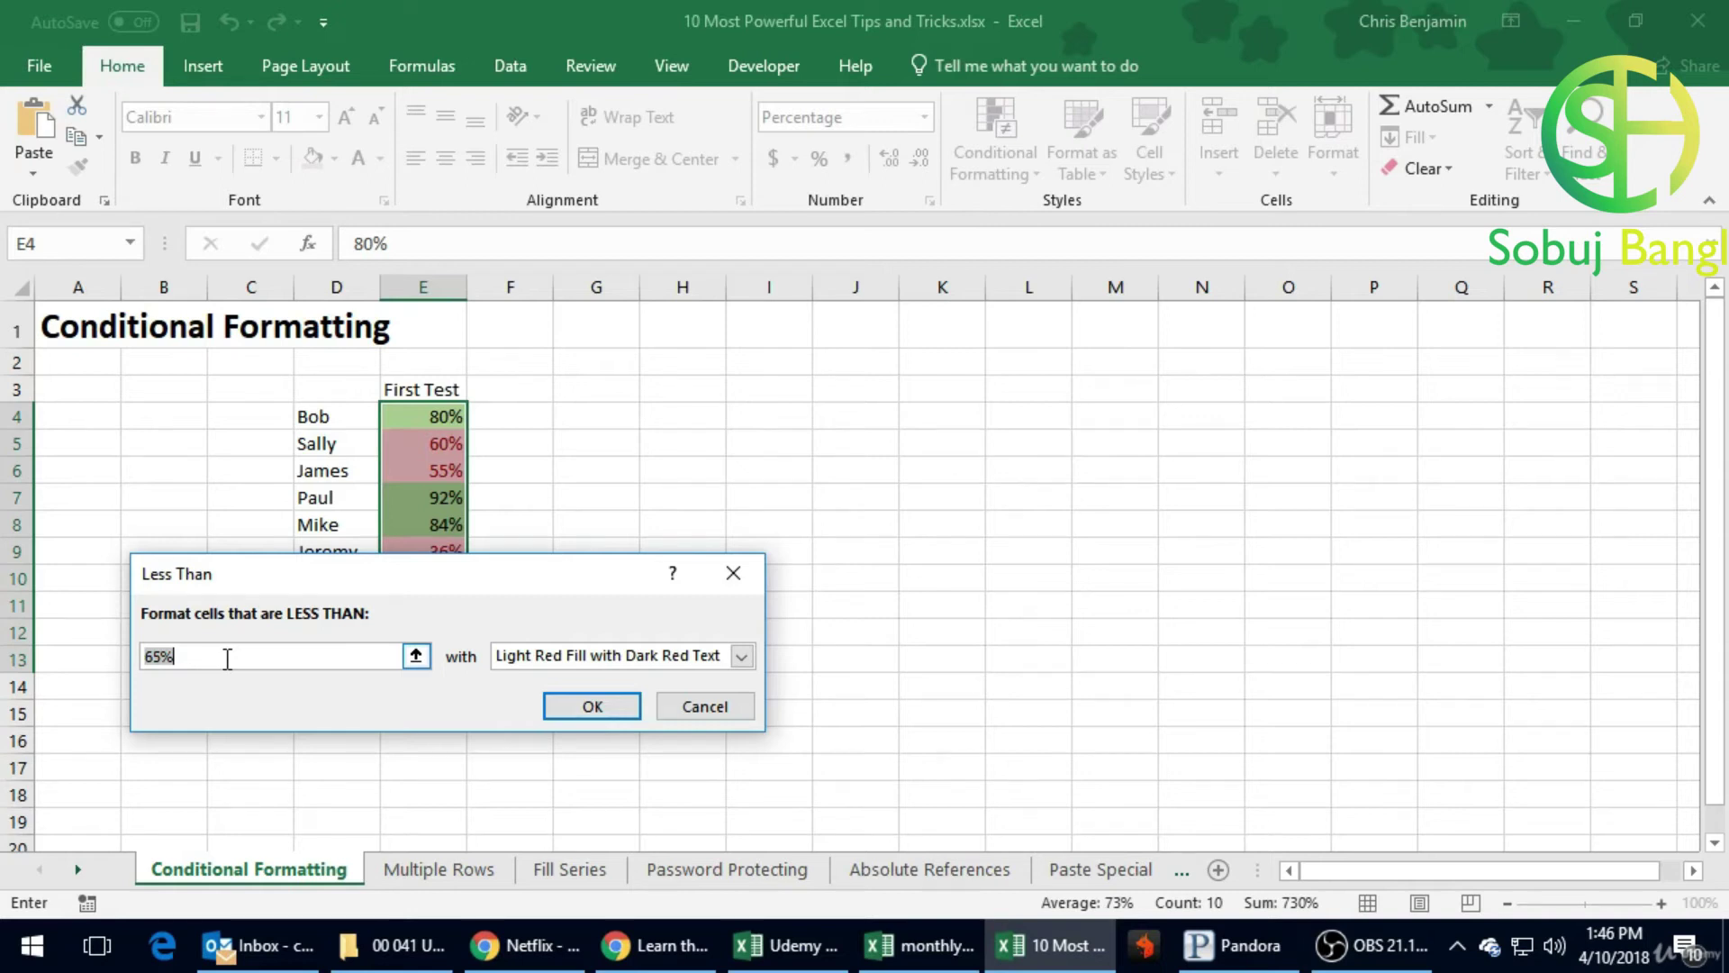
pyautogui.press('BackSpace')
pyautogui.write('71')
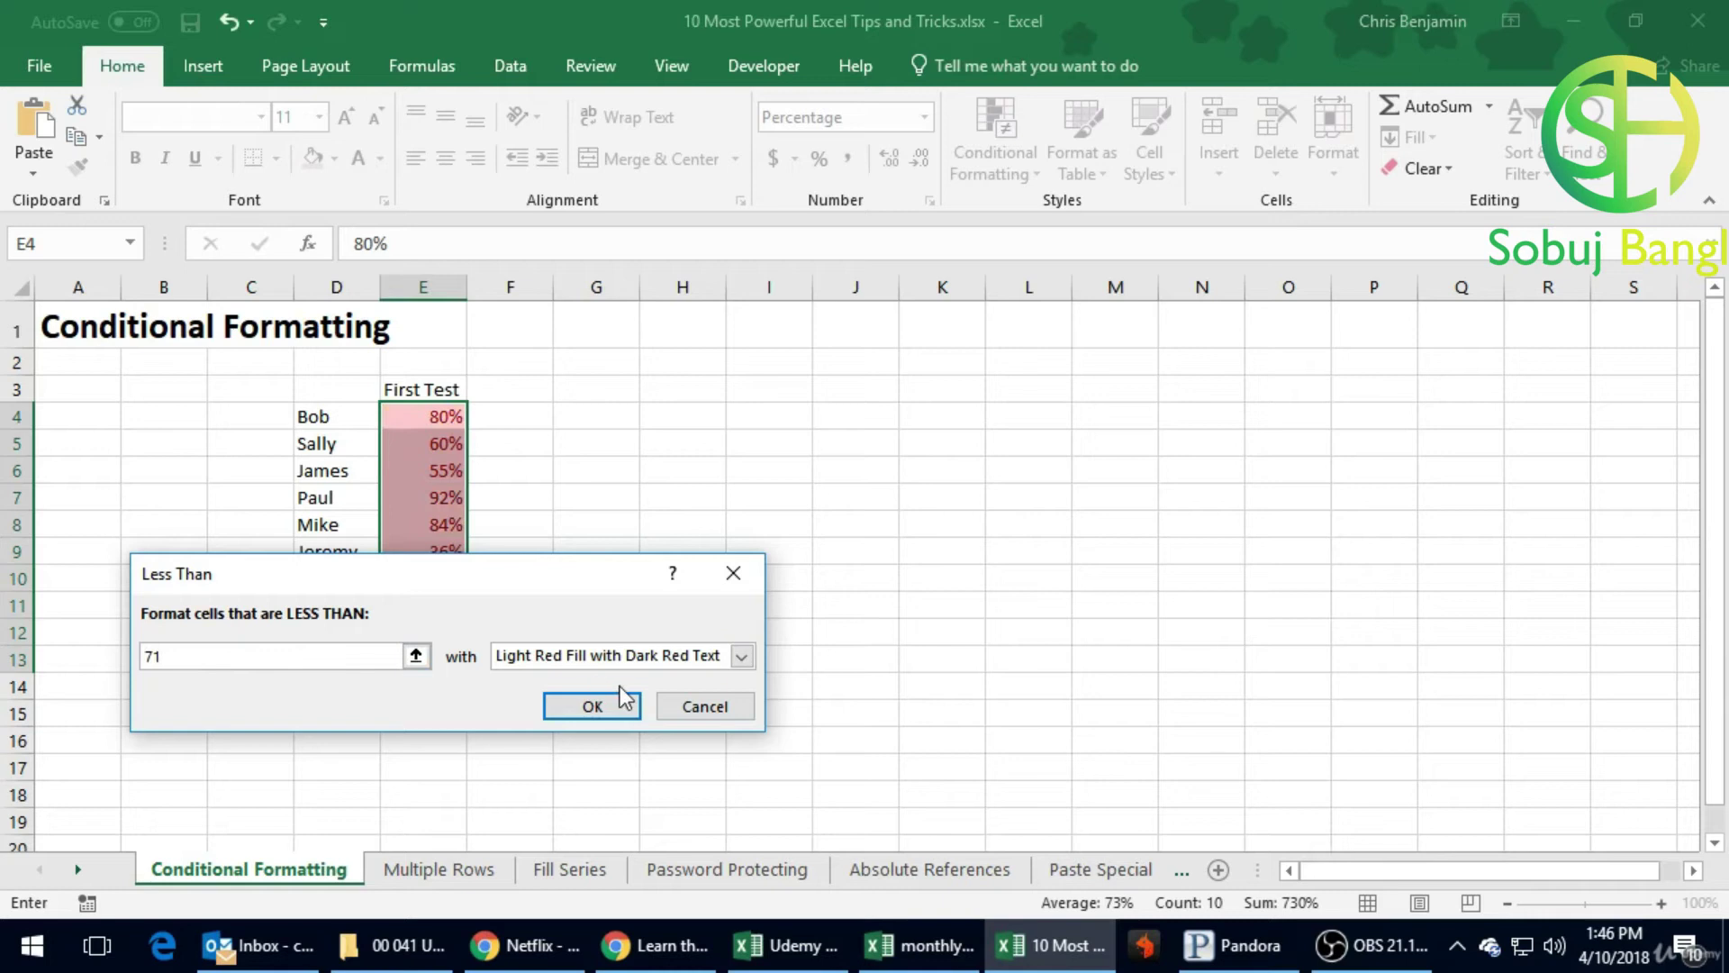
pyautogui.write('.71')
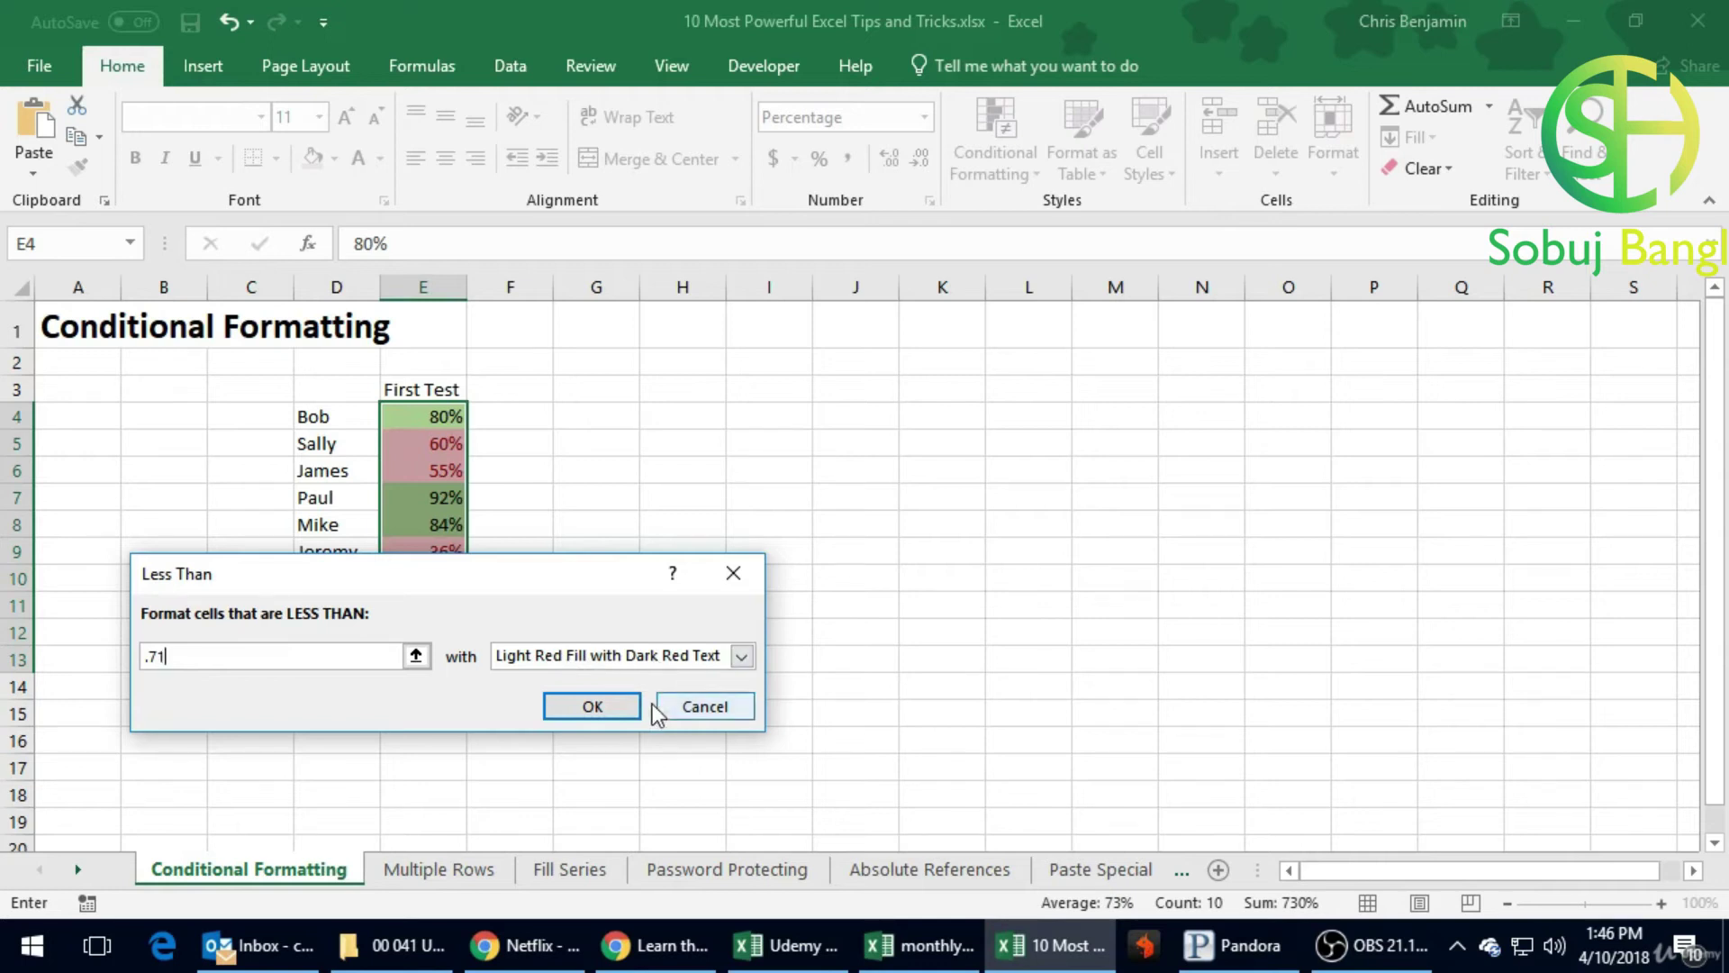
pyautogui.click(617, 712)
pyautogui.click(618, 706)
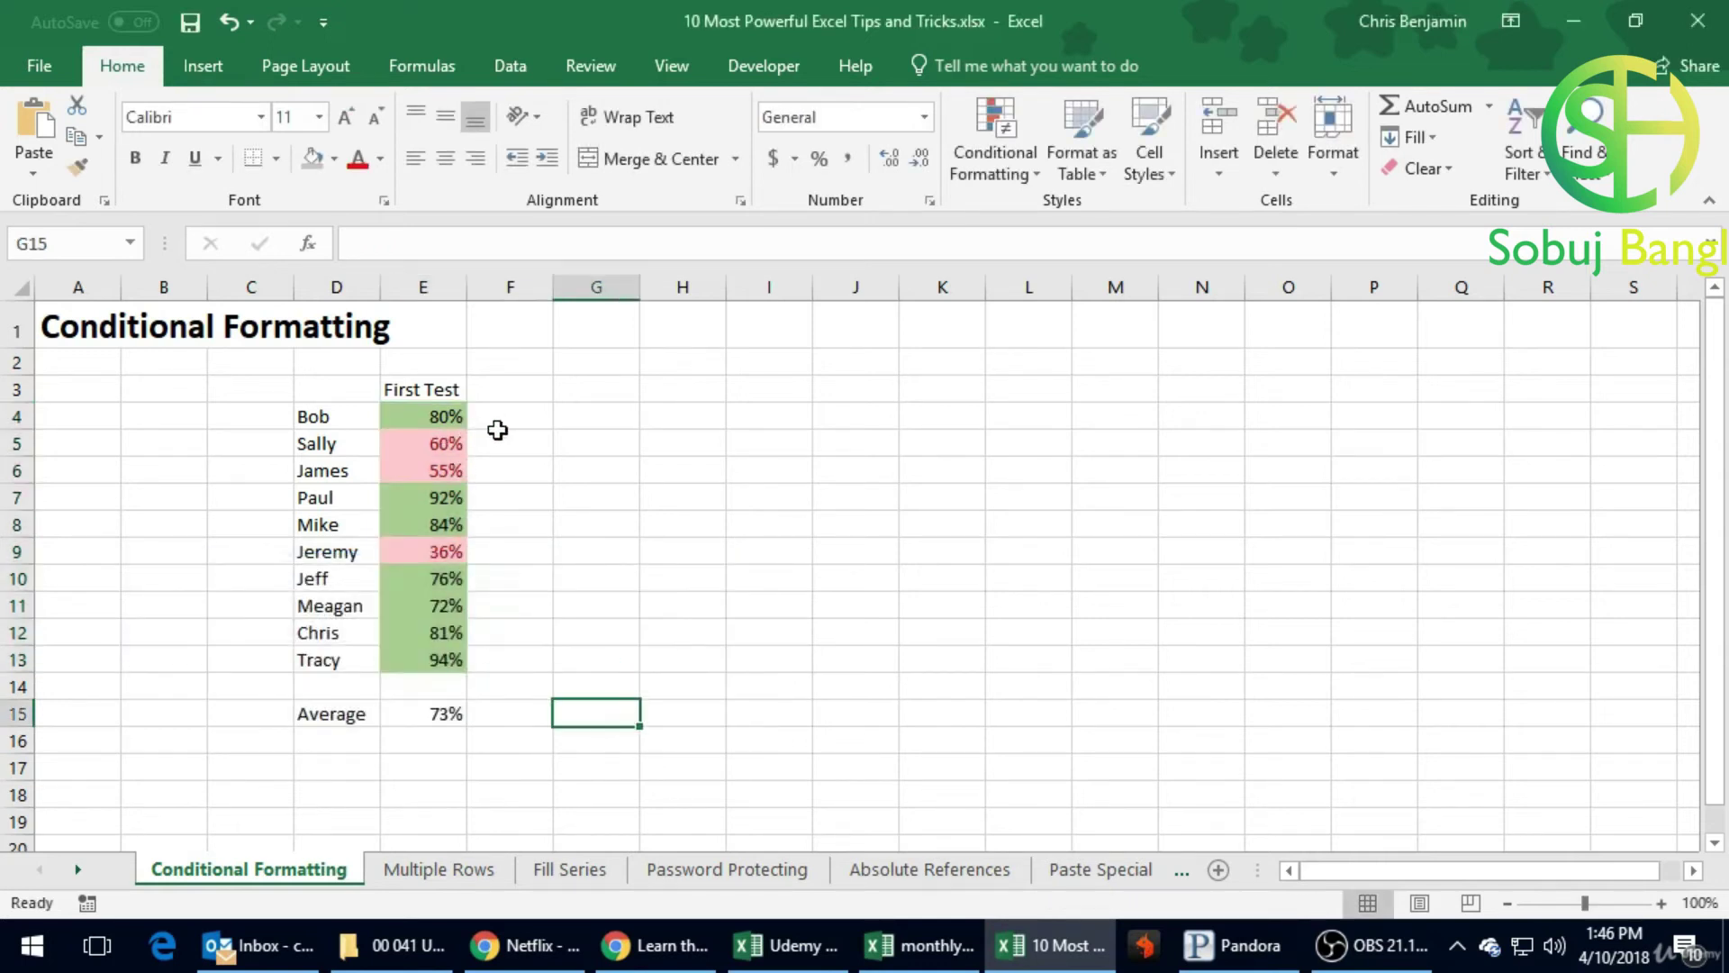
# Step: Examine the red and green highlighted scores in column E and compare them with the average in E15
pyautogui.click(431, 543)
pyautogui.moveTo(424, 466); pyautogui.dragTo(417, 441)
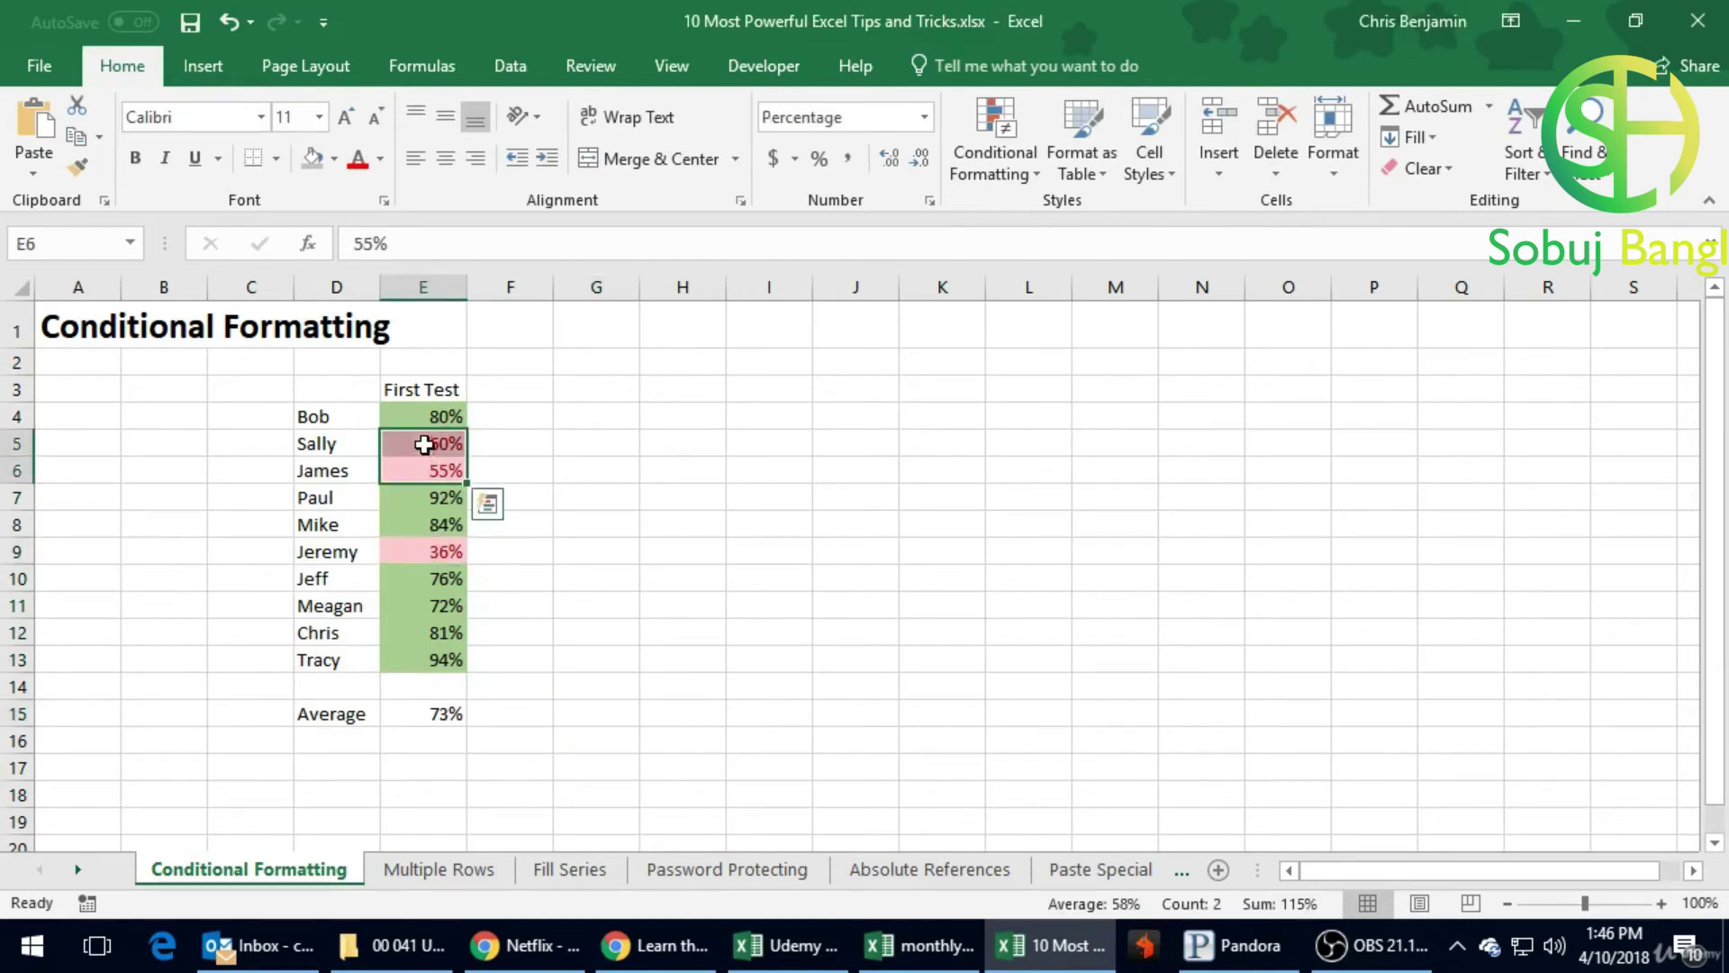
pyautogui.click(461, 711)
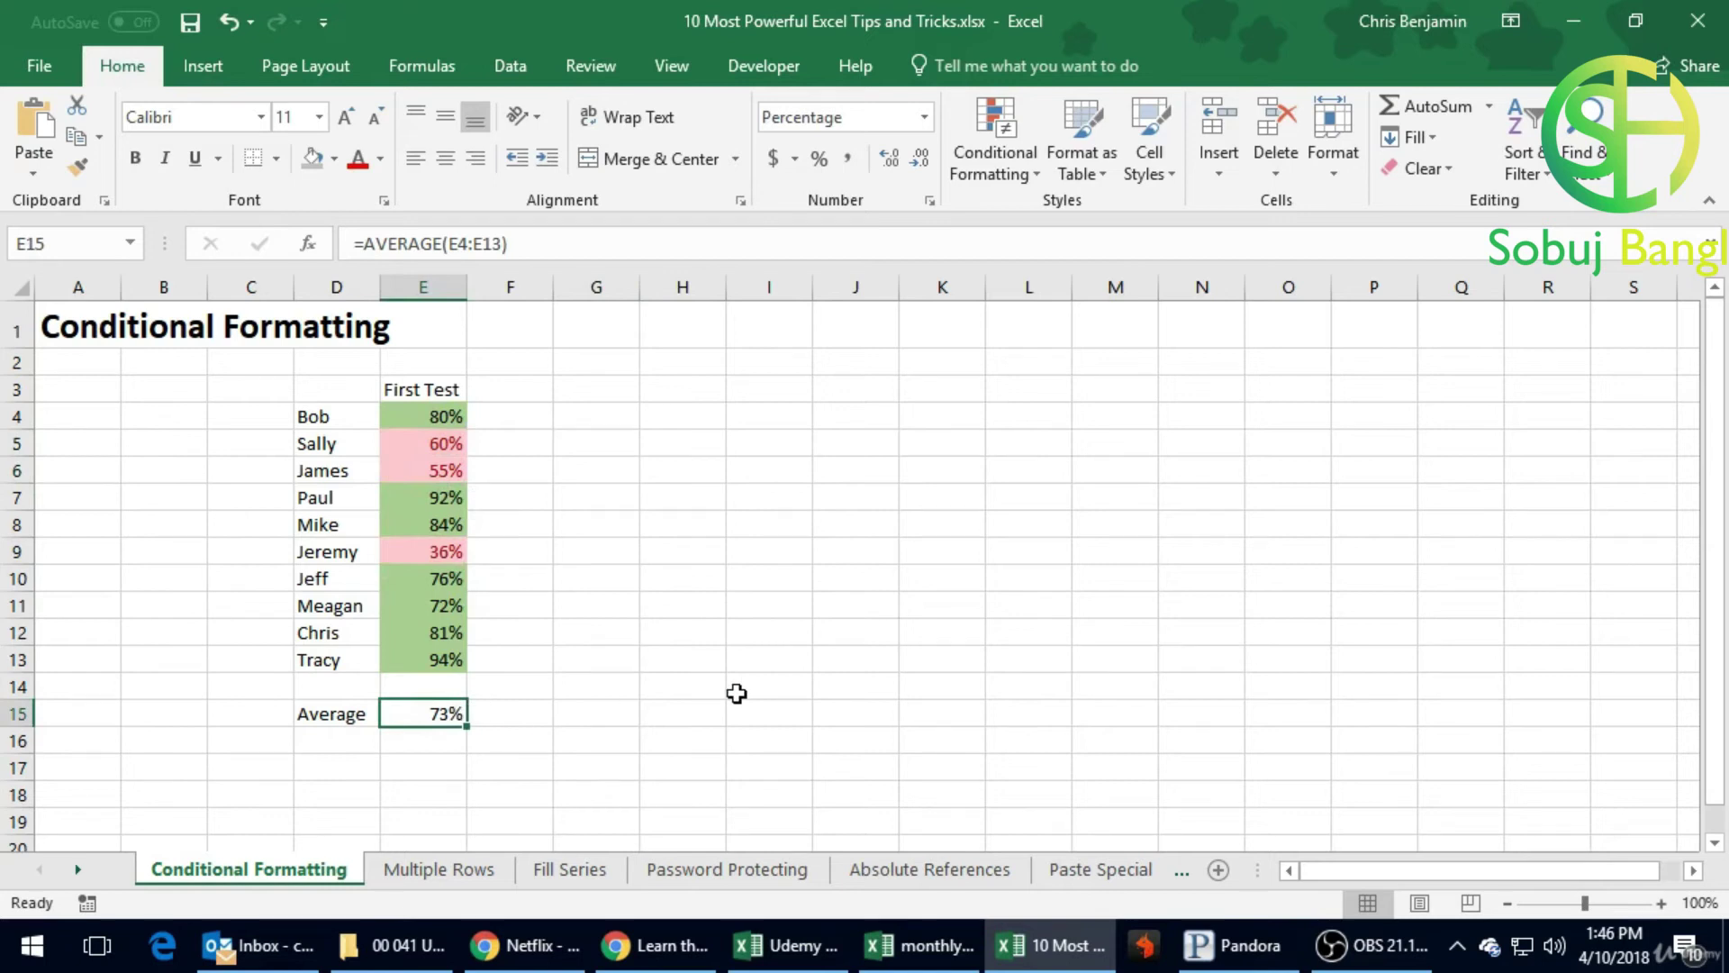
pyautogui.click(438, 552)
pyautogui.click(423, 438)
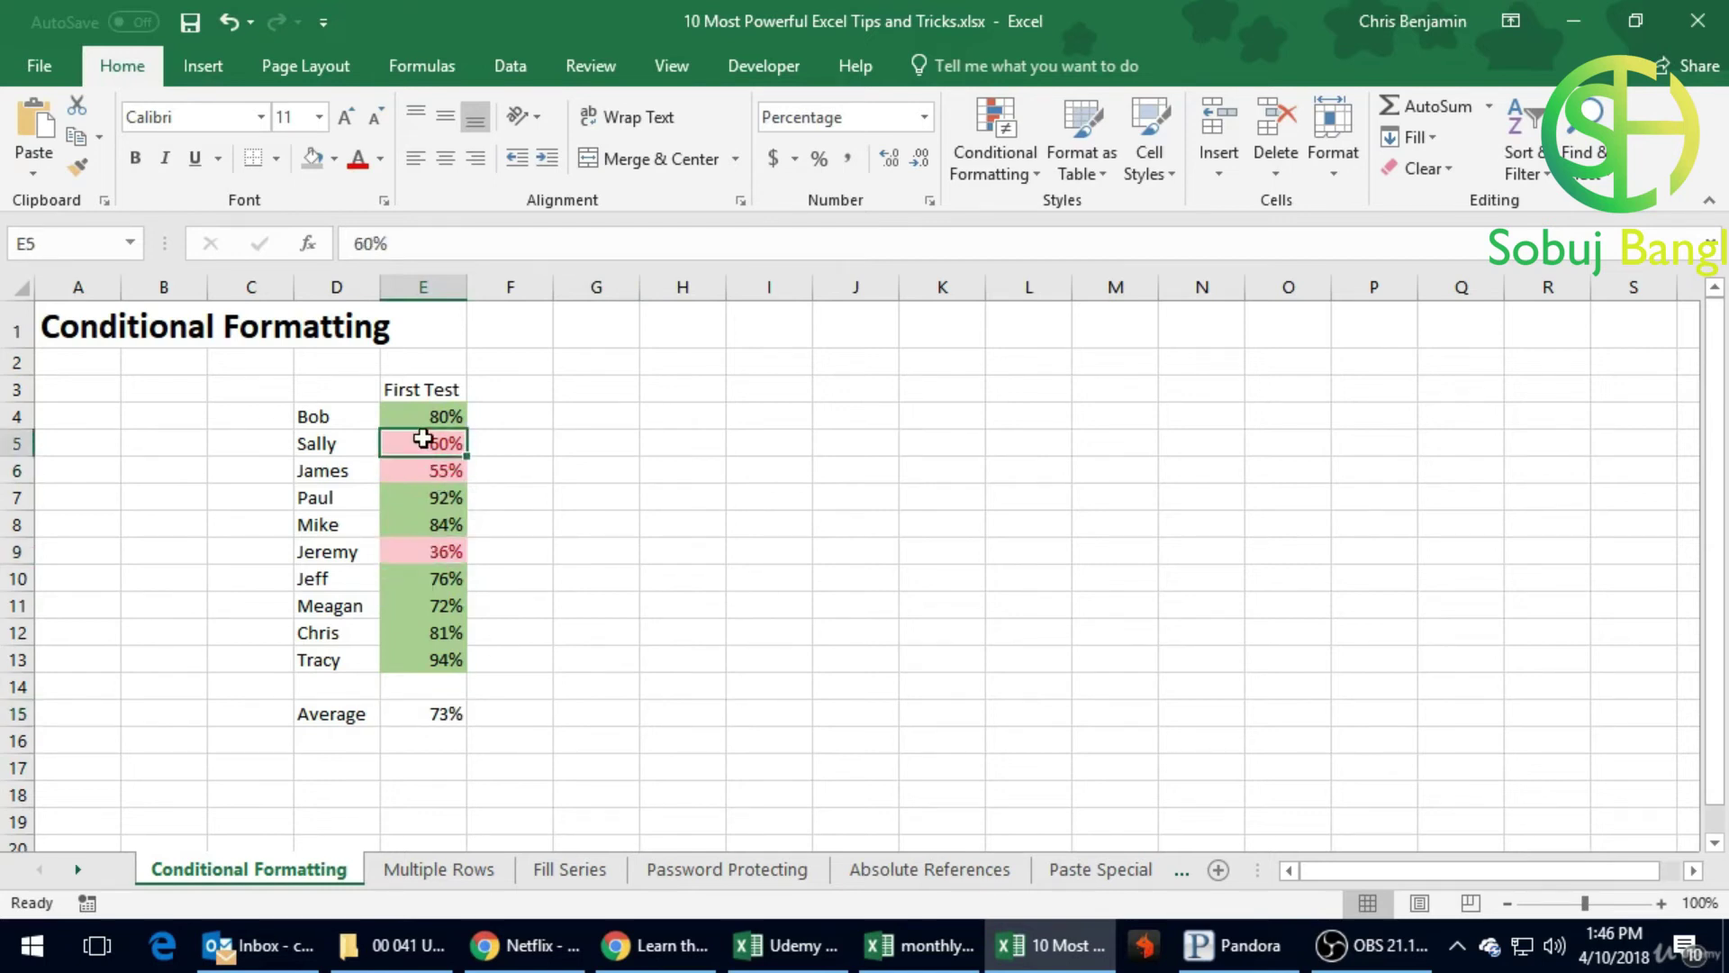
pyautogui.moveTo(423, 439); pyautogui.dragTo(424, 468)
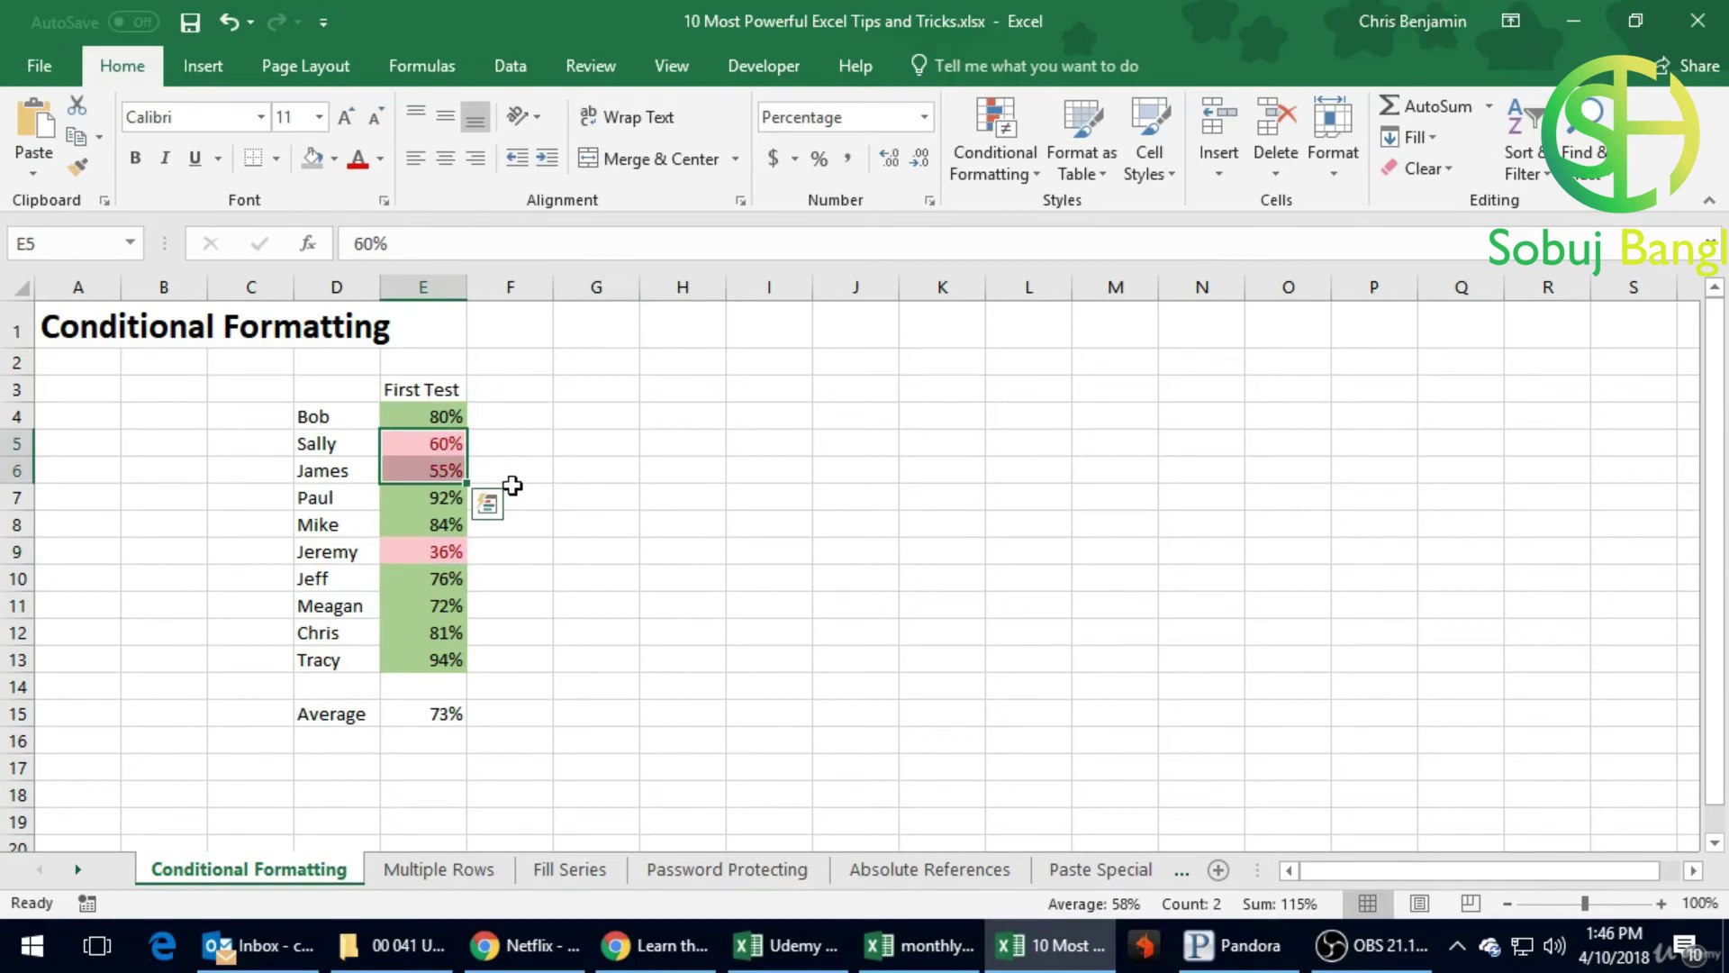
pyautogui.click(535, 521)
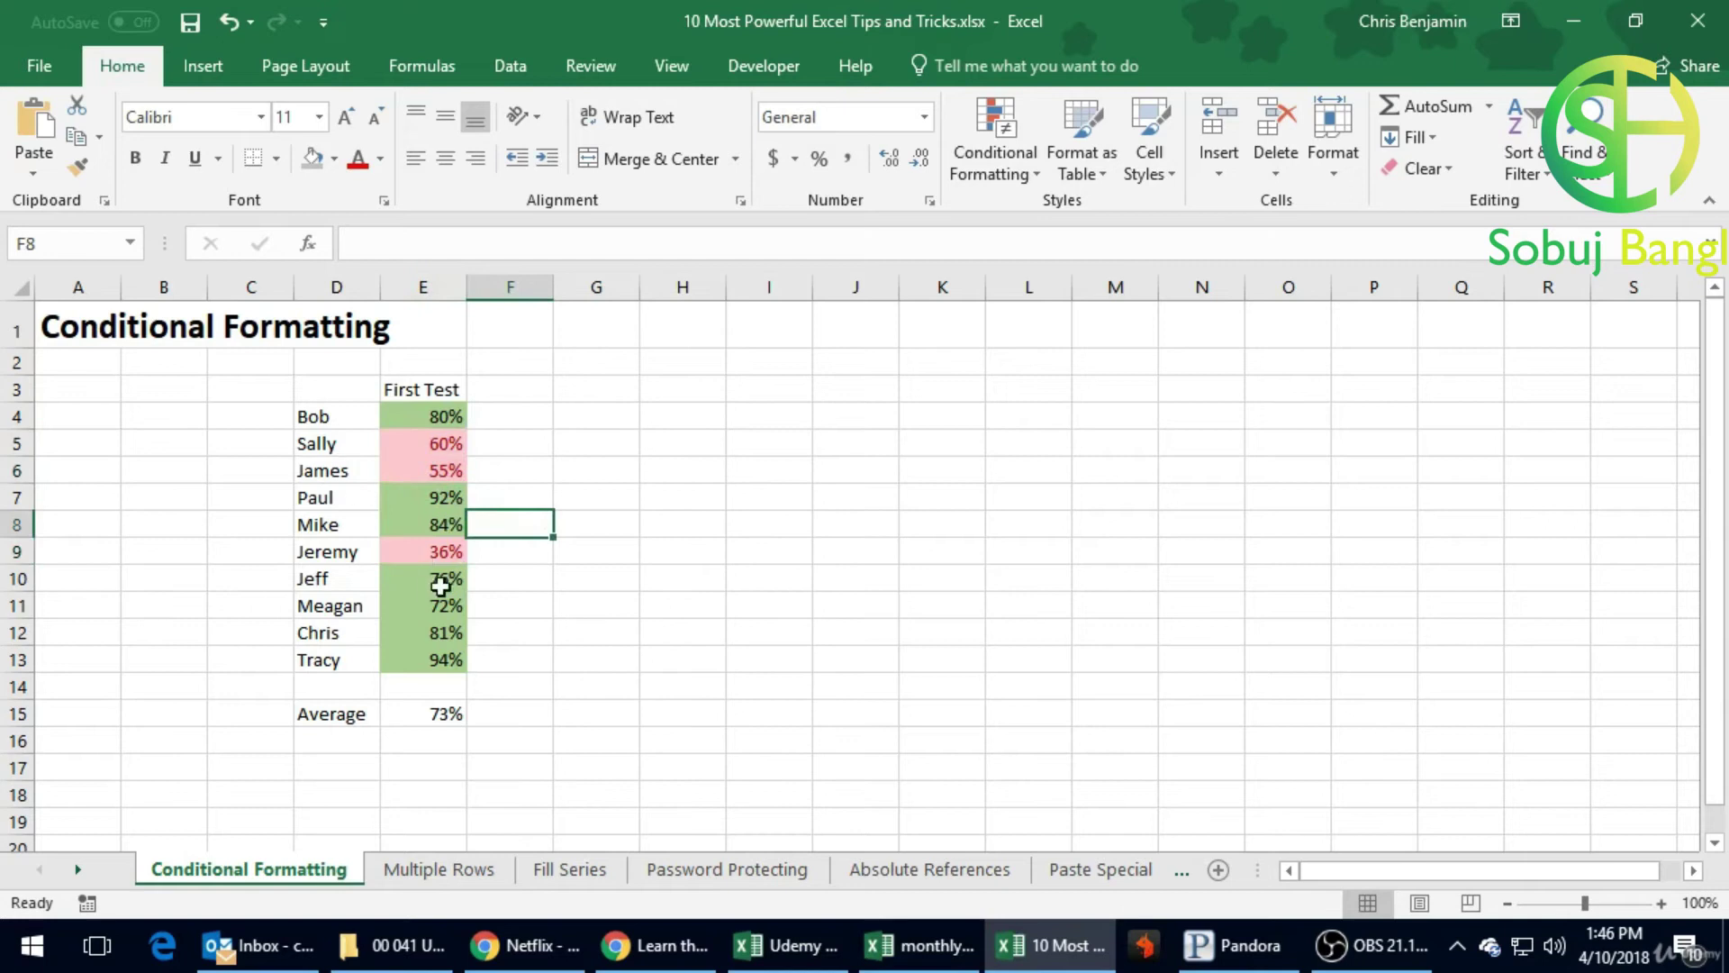
pyautogui.click(651, 445)
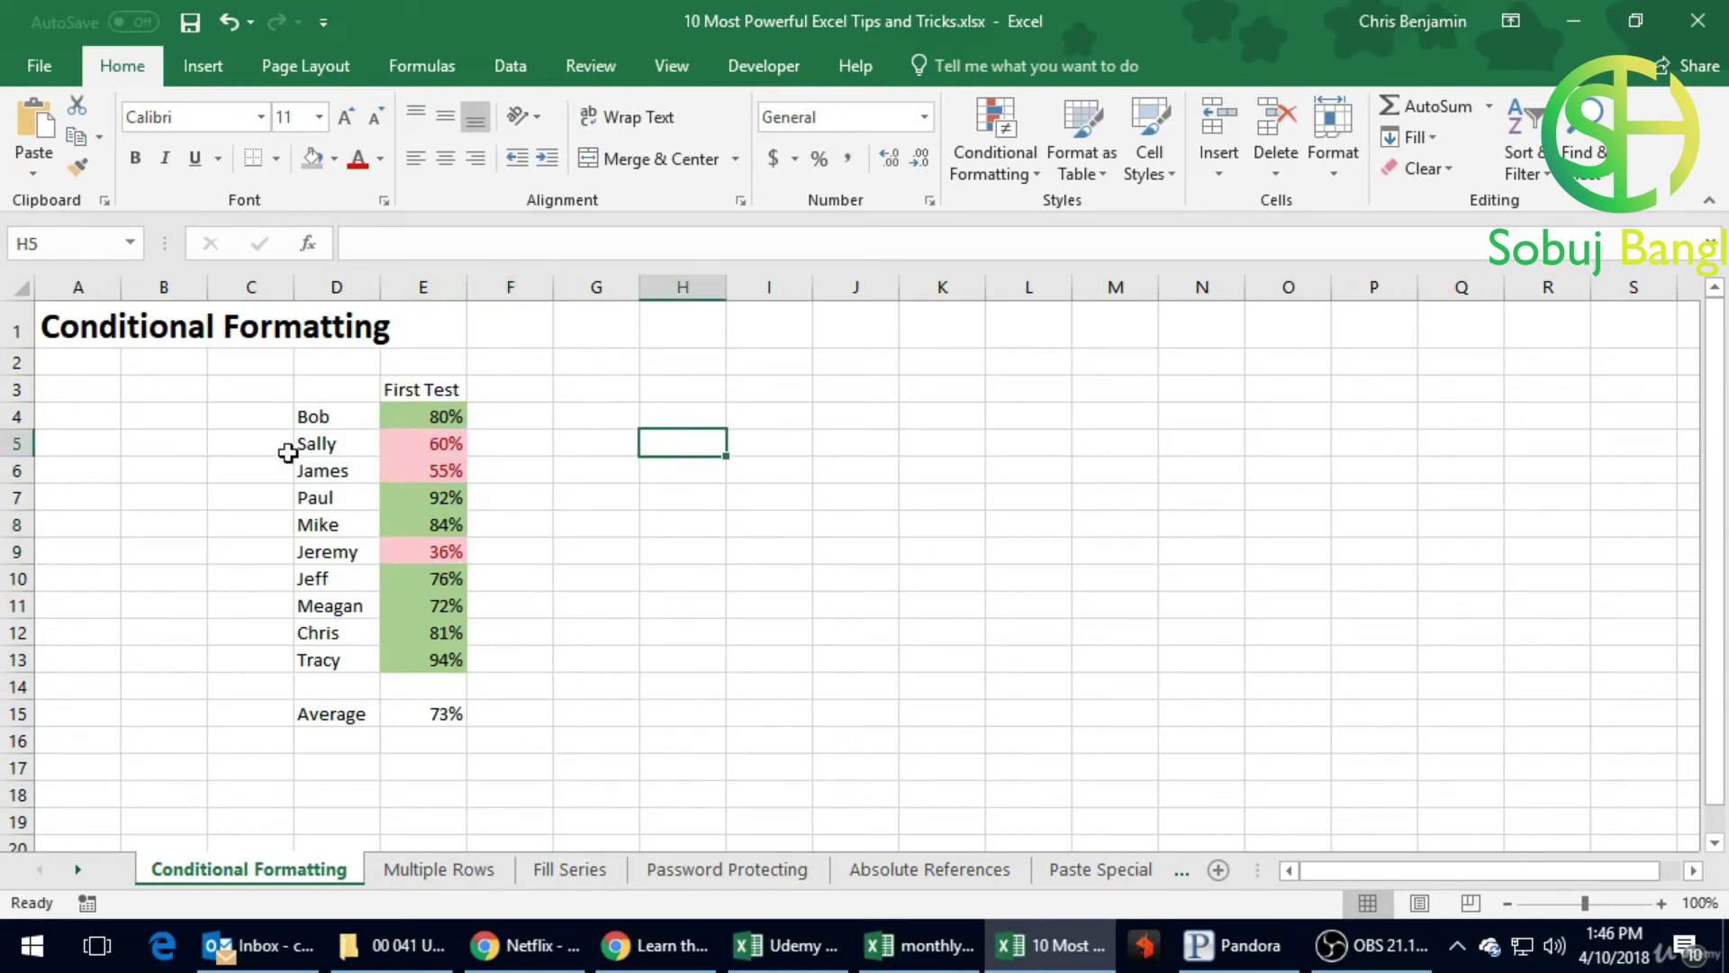
# Step: Clear all conditional formatting rules from the scores E4 to E13
pyautogui.moveTo(437, 419); pyautogui.dragTo(444, 664)
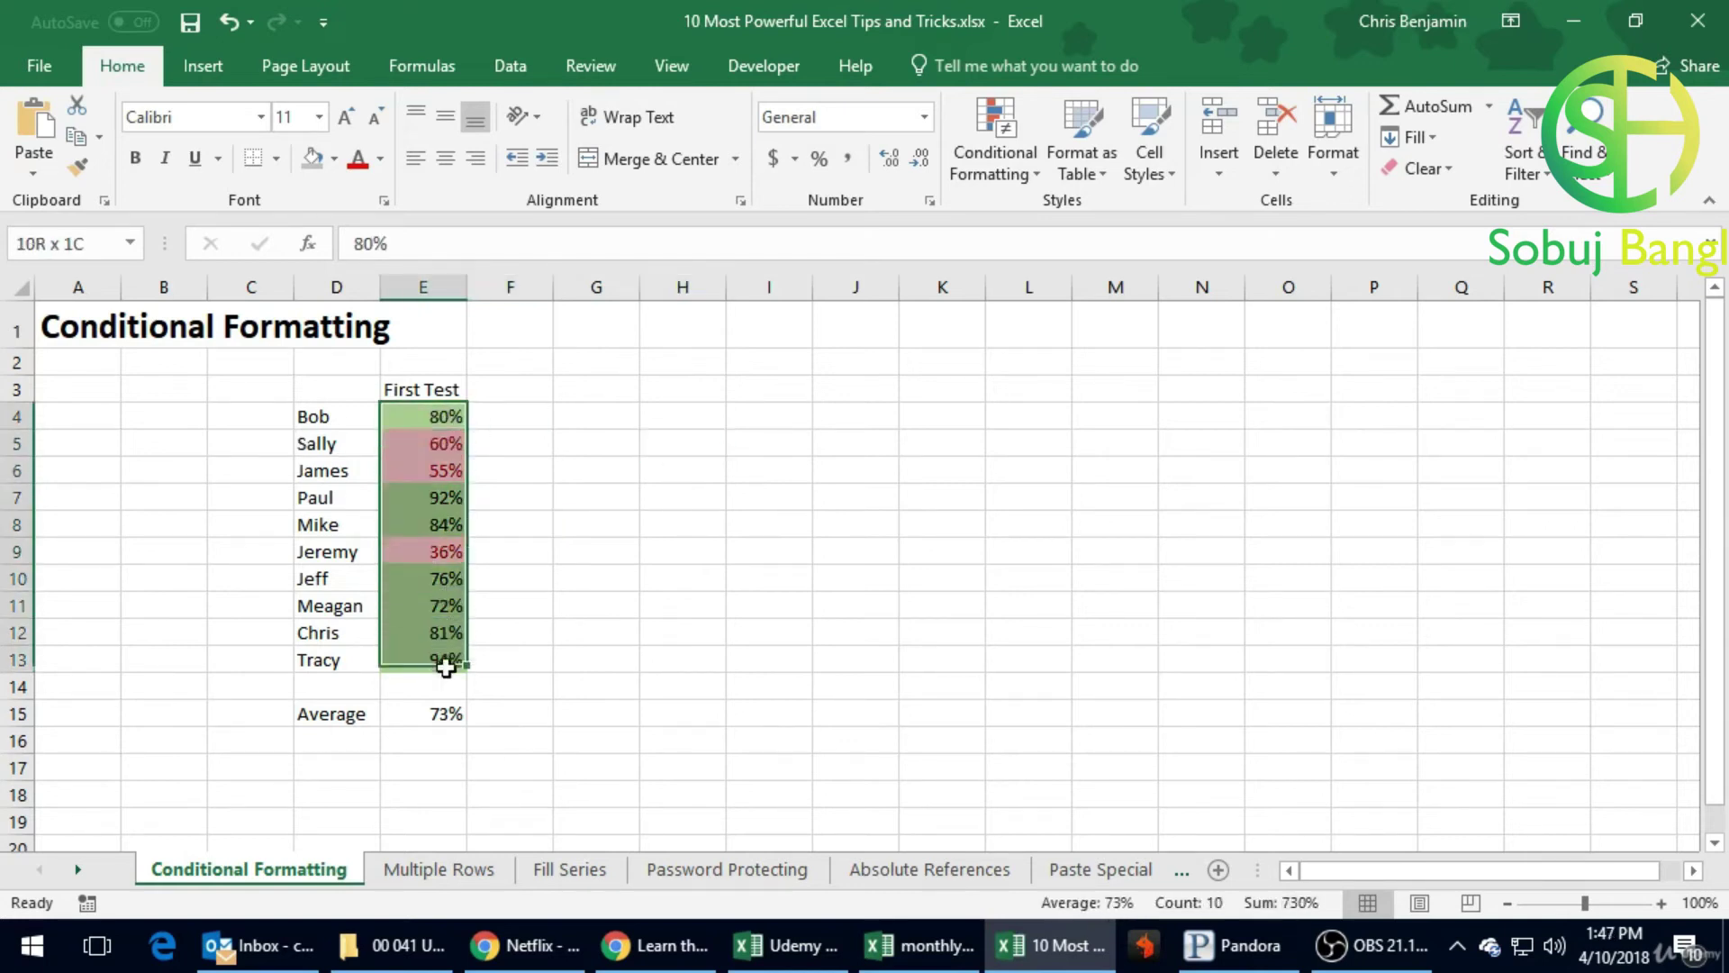
pyautogui.click(998, 164)
pyautogui.moveTo(1061, 538)
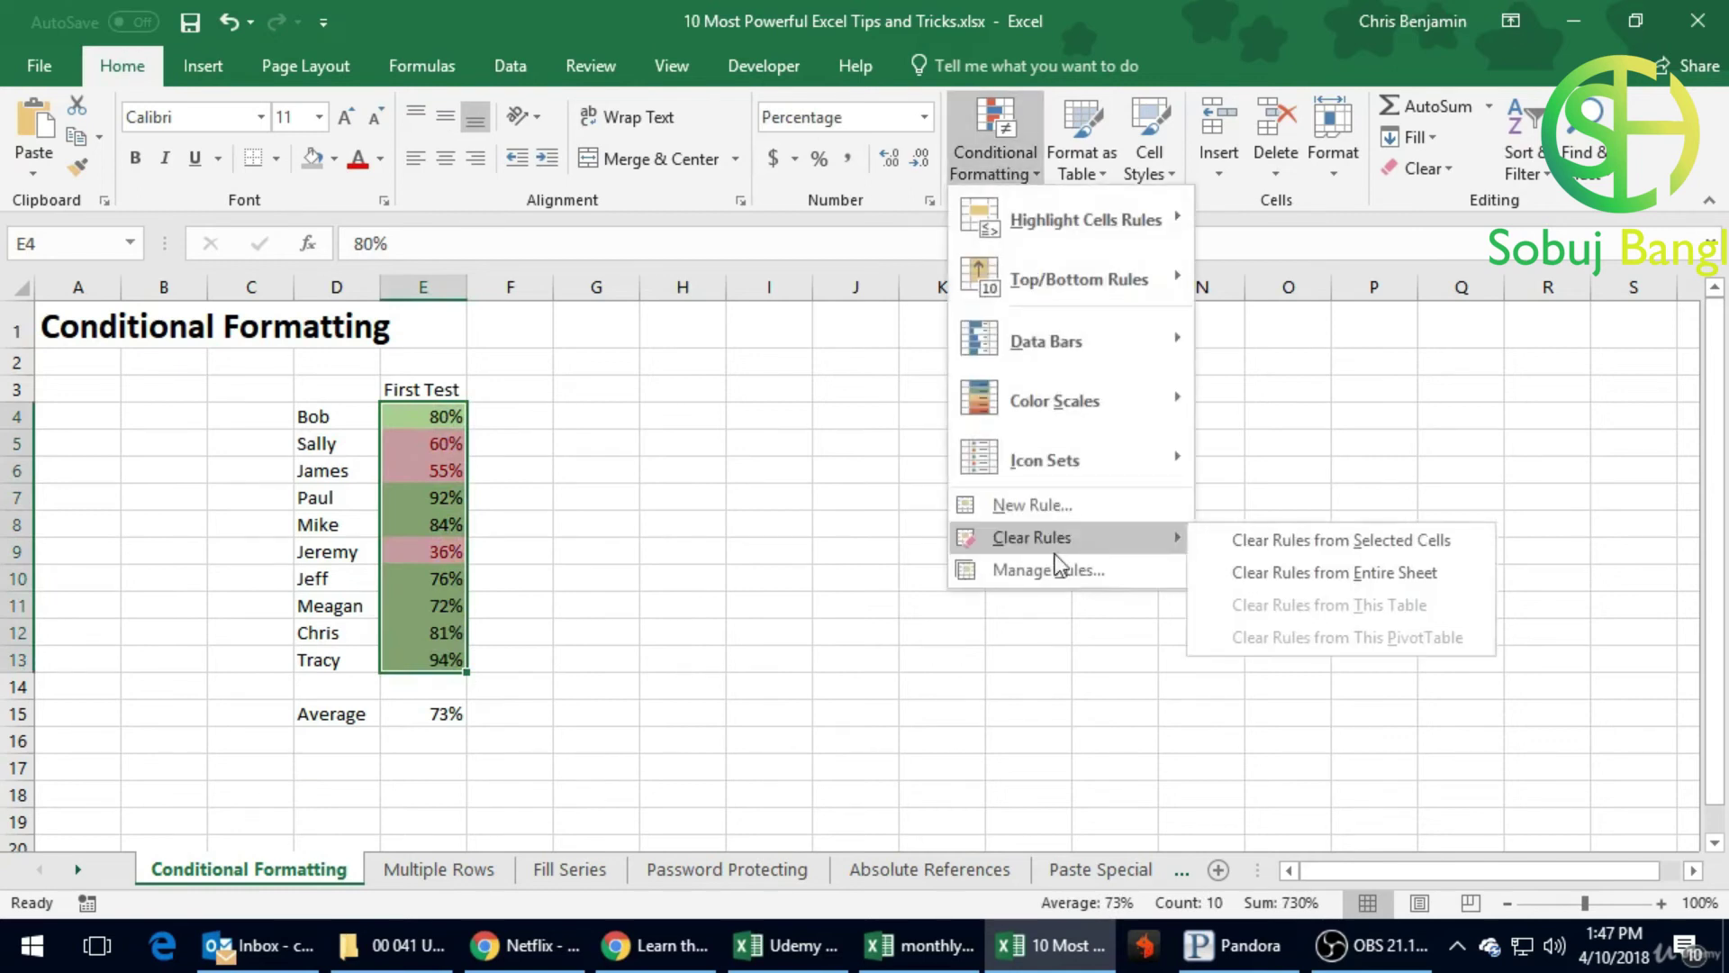
pyautogui.click(1252, 539)
# Step: Apply a green-yellow-red color scale to the scores E4 to E13, with green for the highest values
pyautogui.click(984, 171)
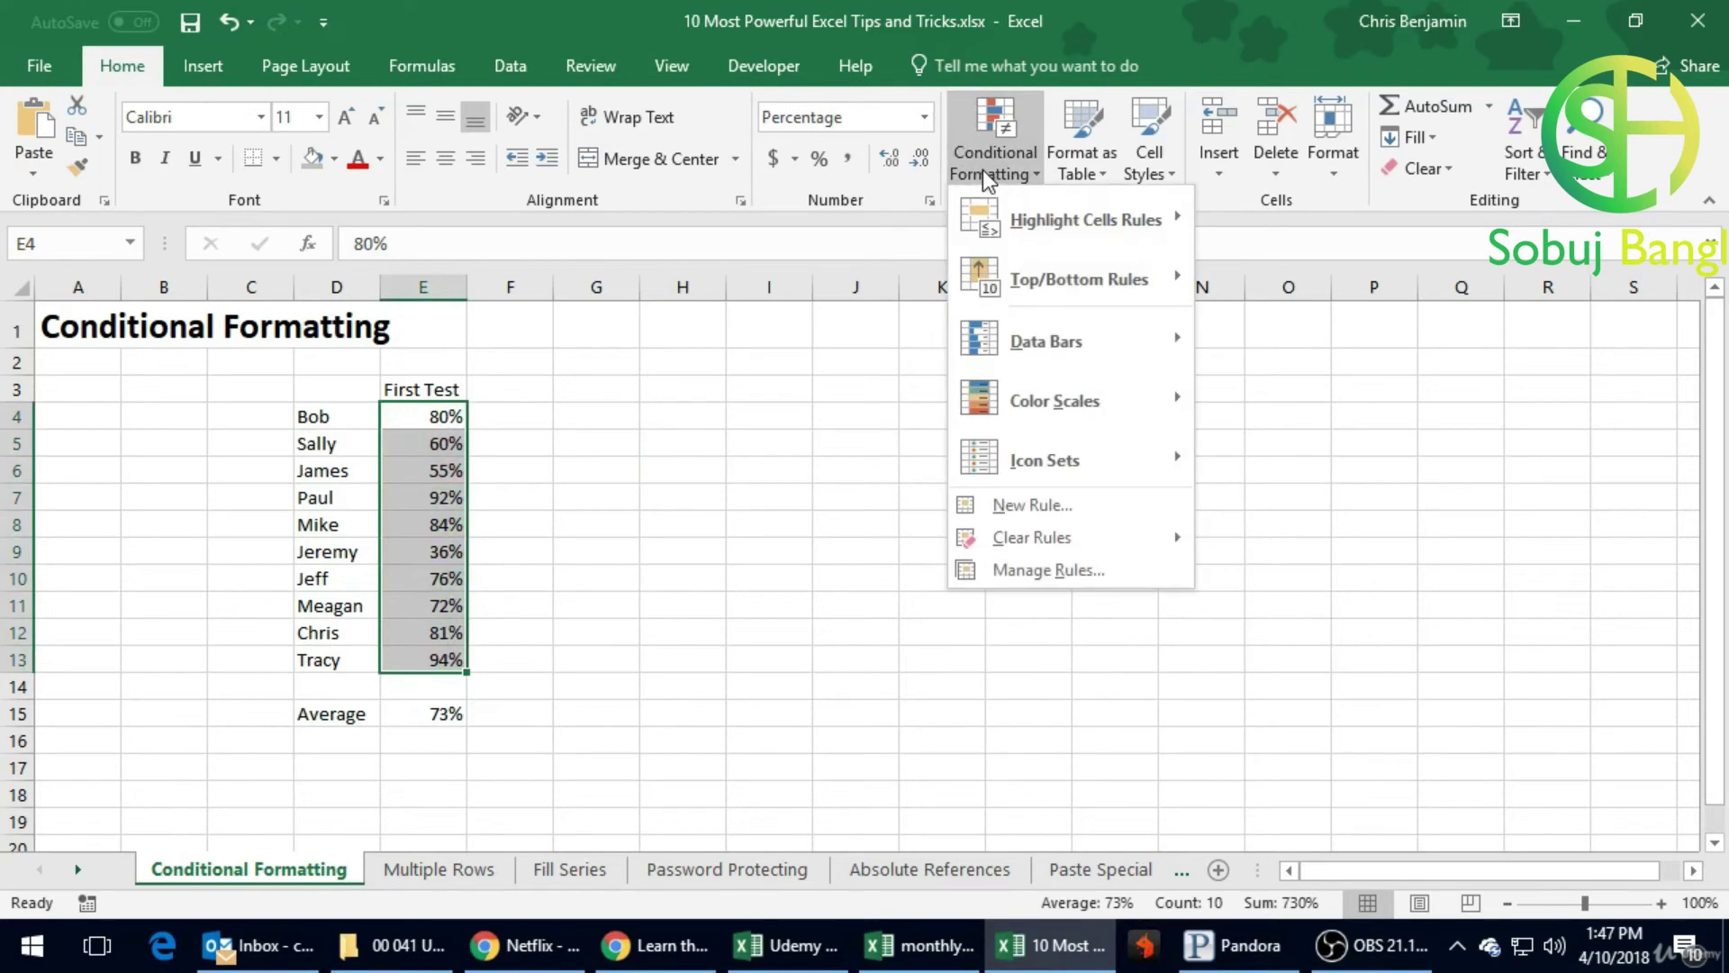
pyautogui.moveTo(1030, 396)
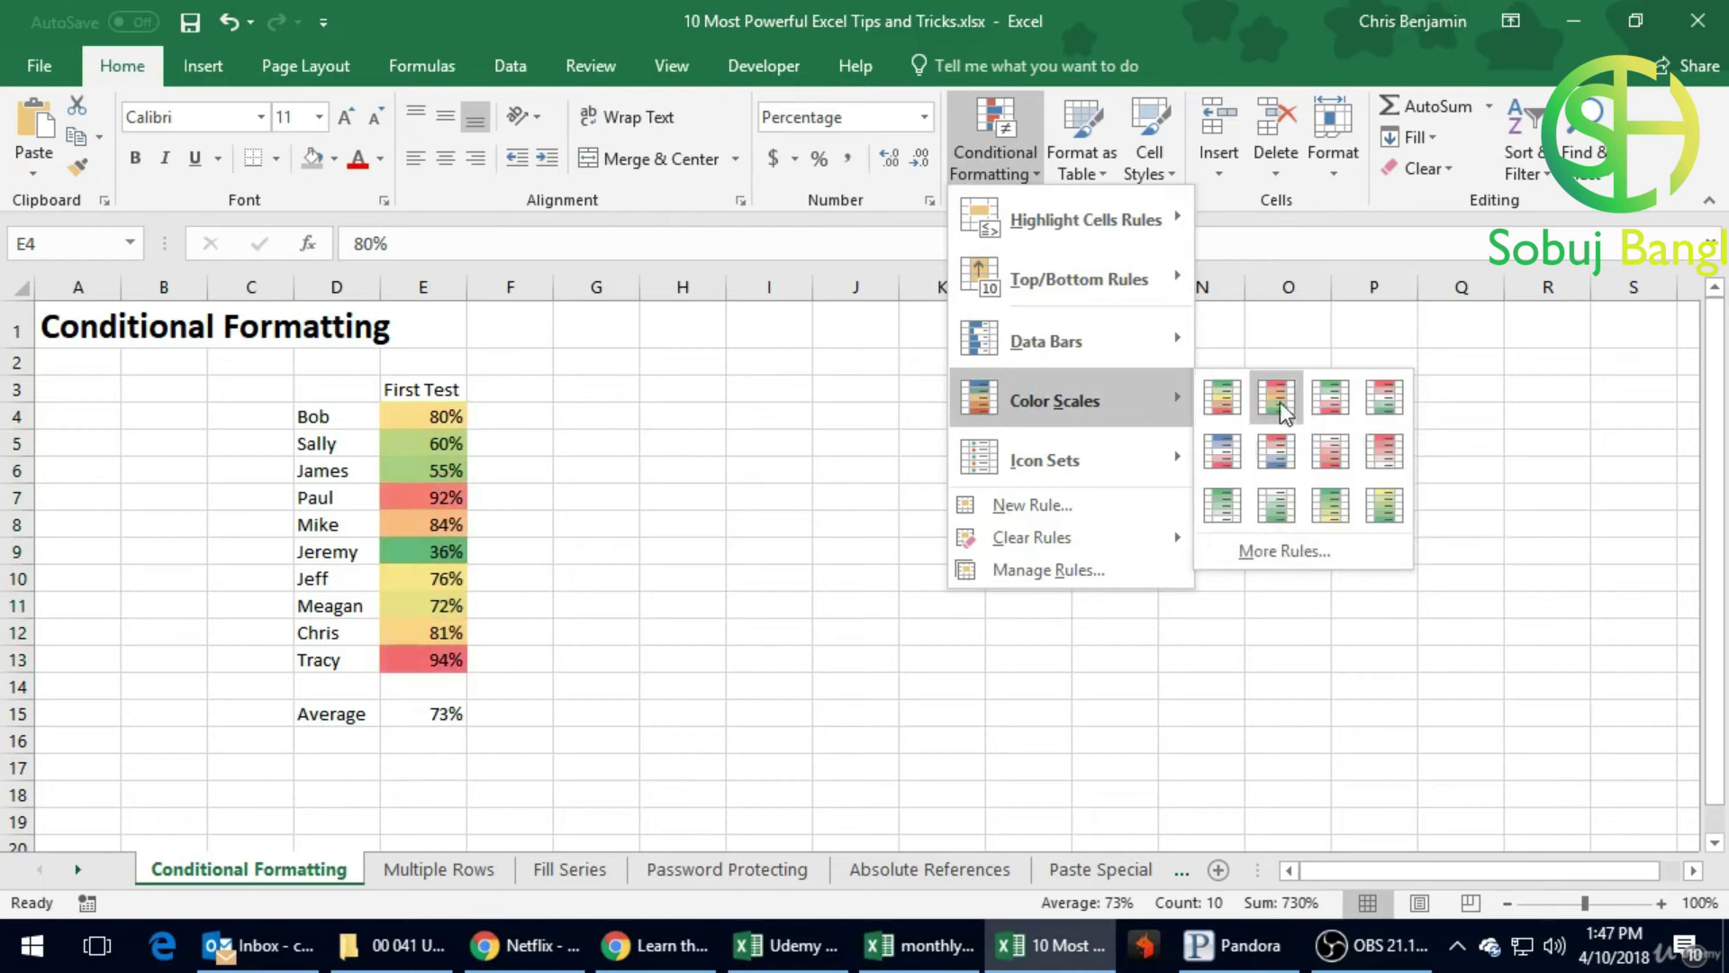
pyautogui.click(1223, 398)
pyautogui.click(612, 537)
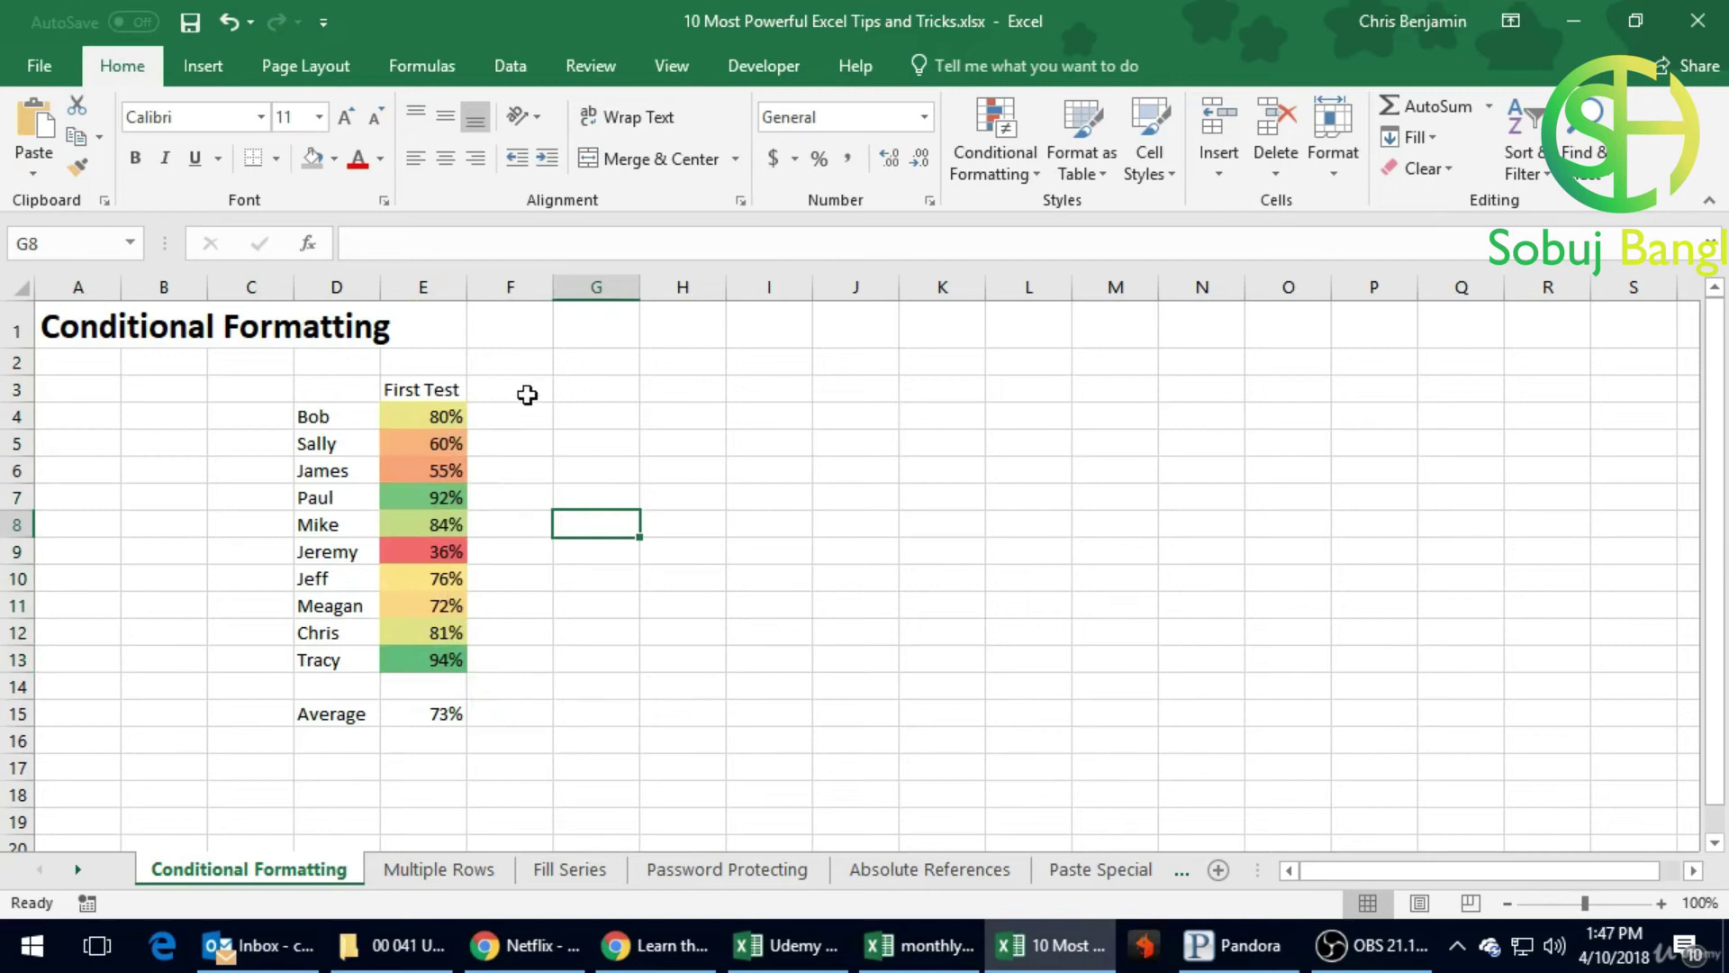
# Step: Examine how the color scale shades the lowest, middle and highest scores in column E
pyautogui.click(427, 549)
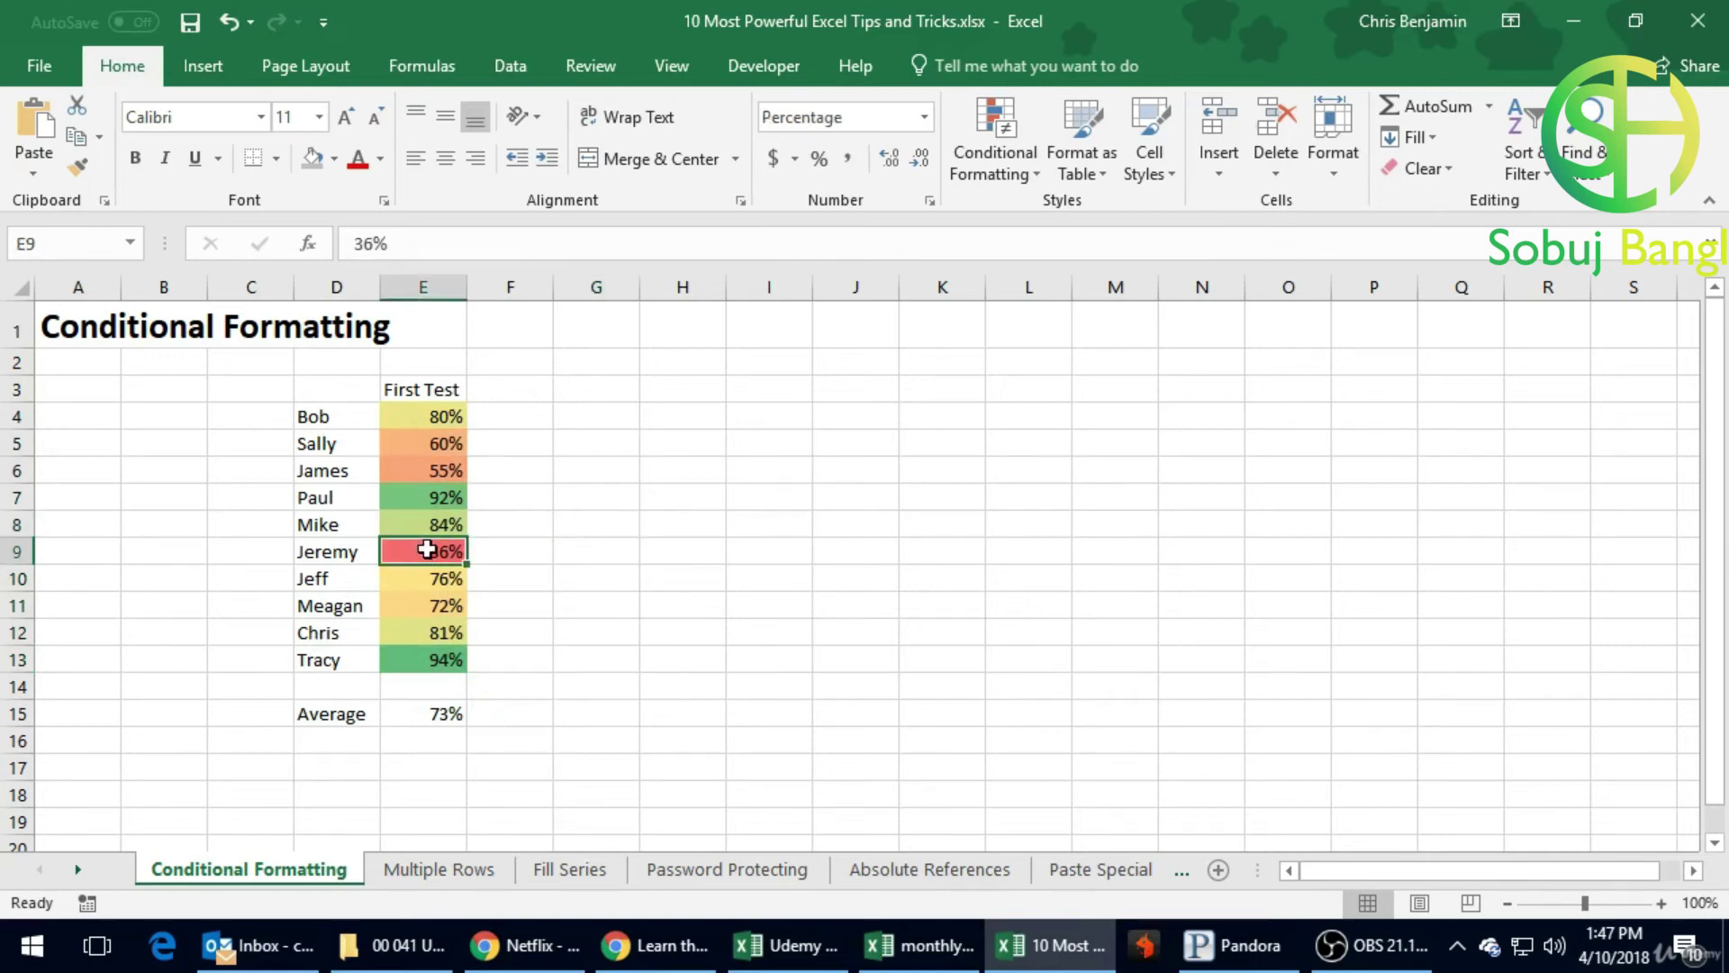
pyautogui.click(448, 664)
pyautogui.click(437, 496)
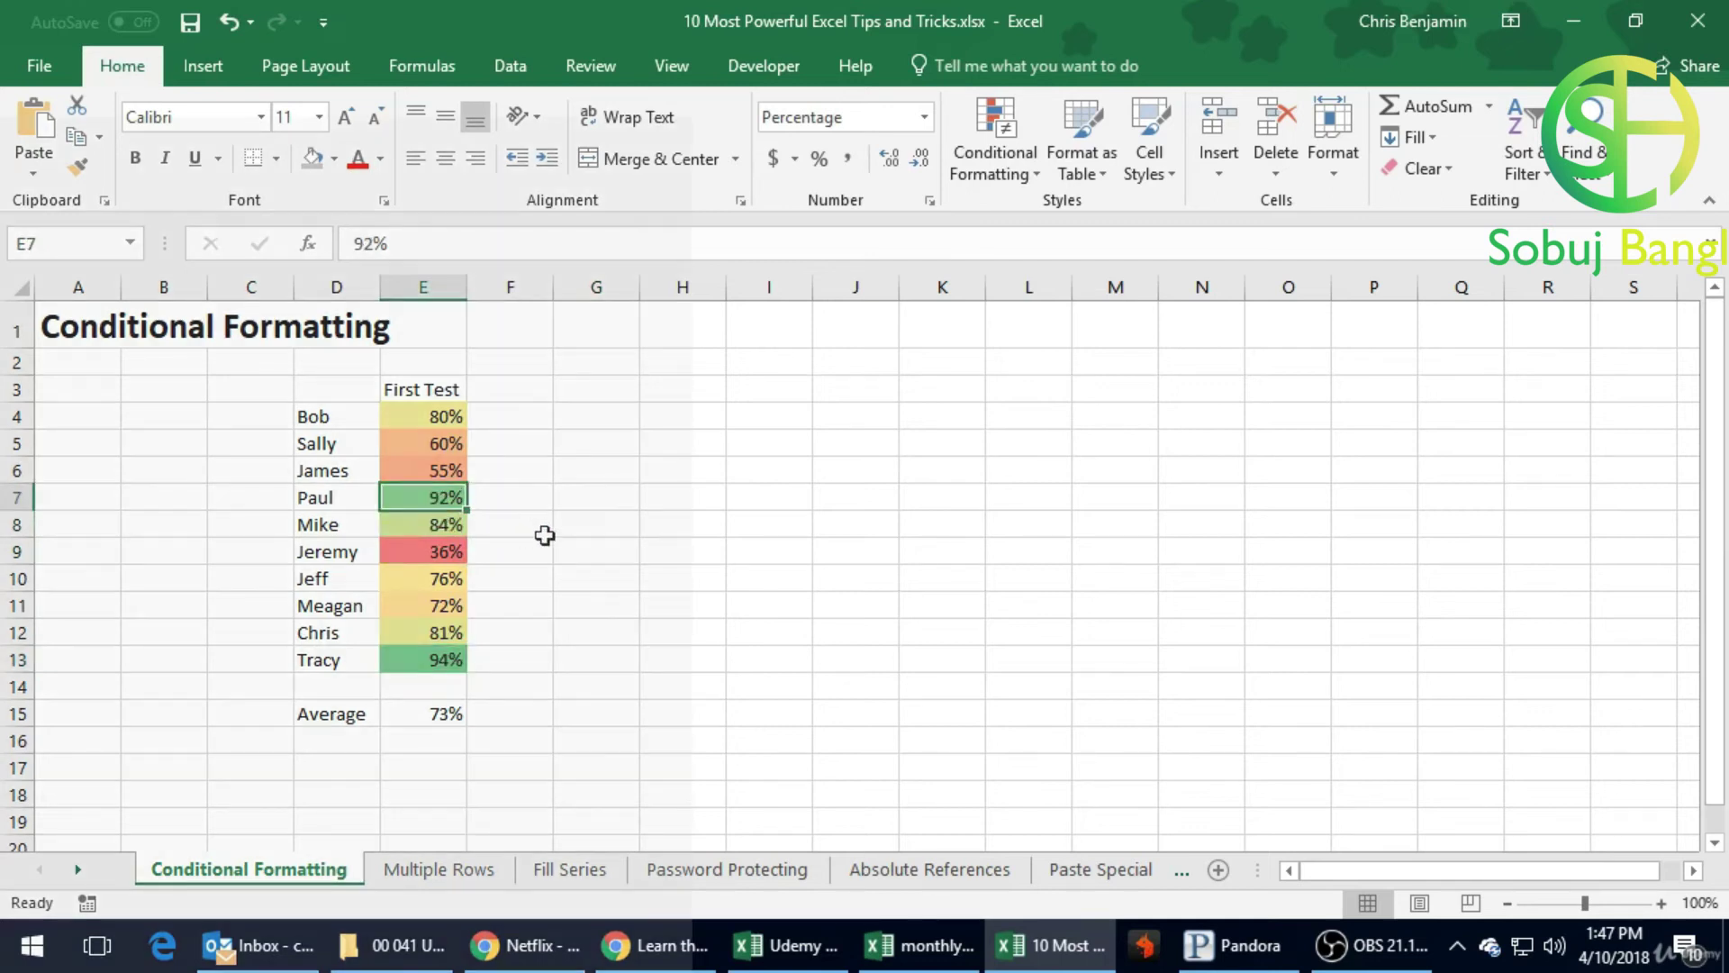
pyautogui.moveTo(452, 579); pyautogui.dragTo(452, 623)
pyautogui.click(440, 422)
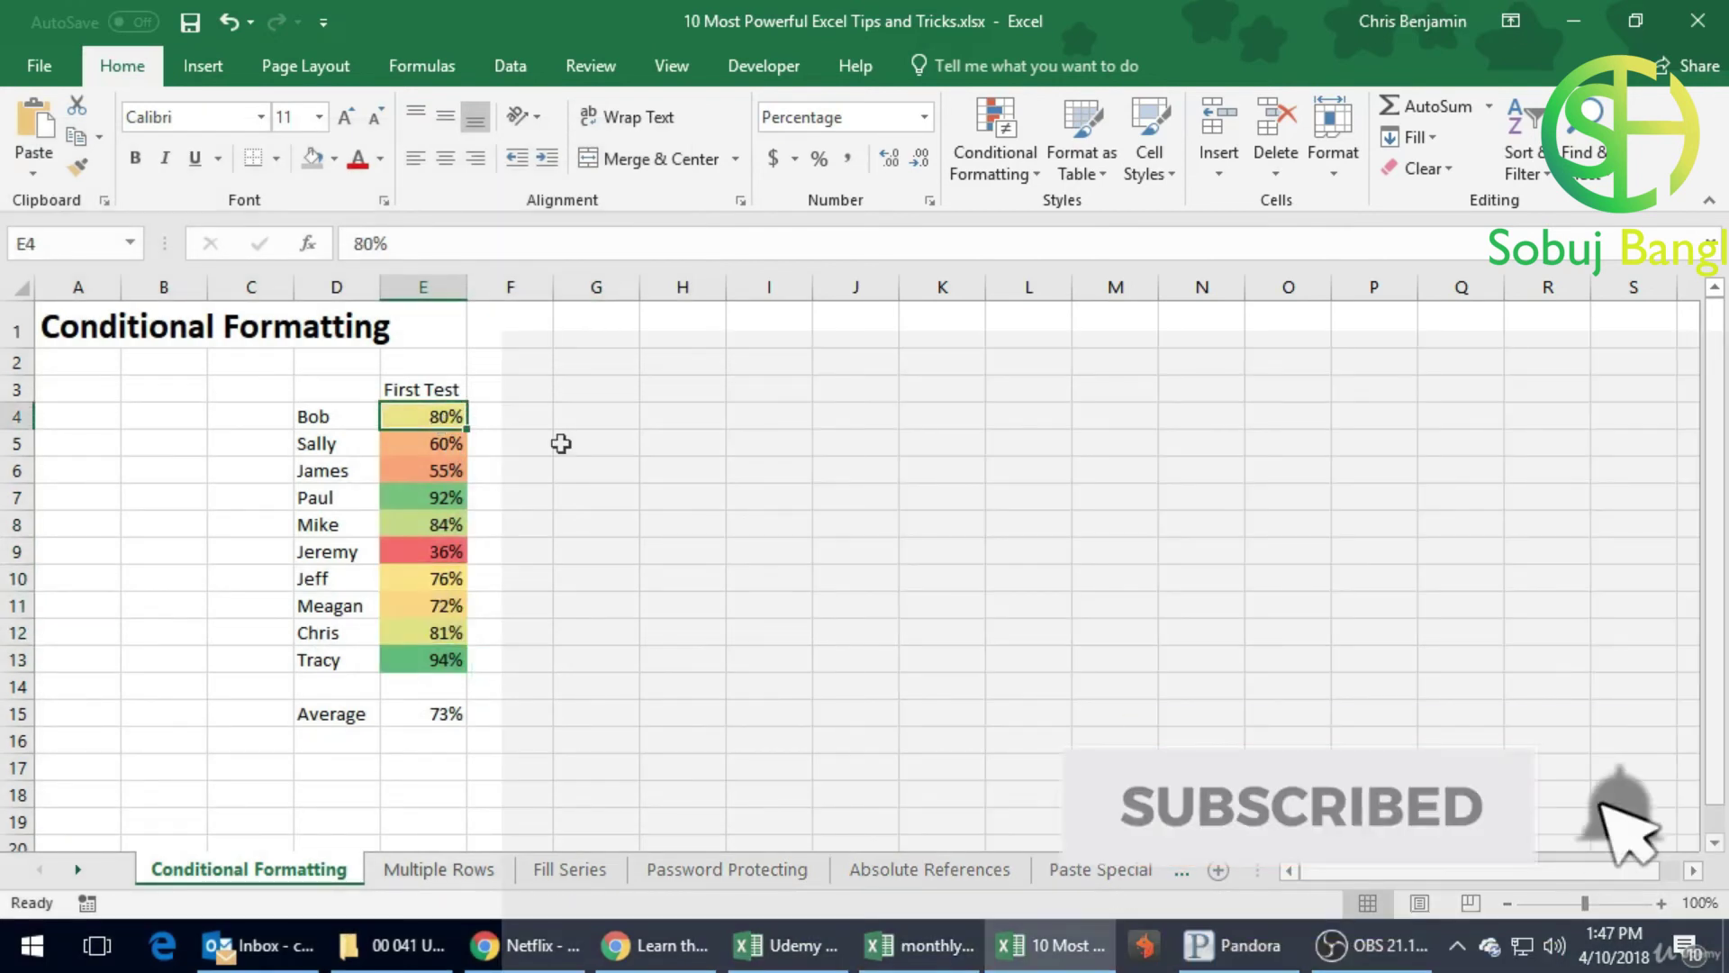
pyautogui.moveTo(443, 448); pyautogui.dragTo(436, 464)
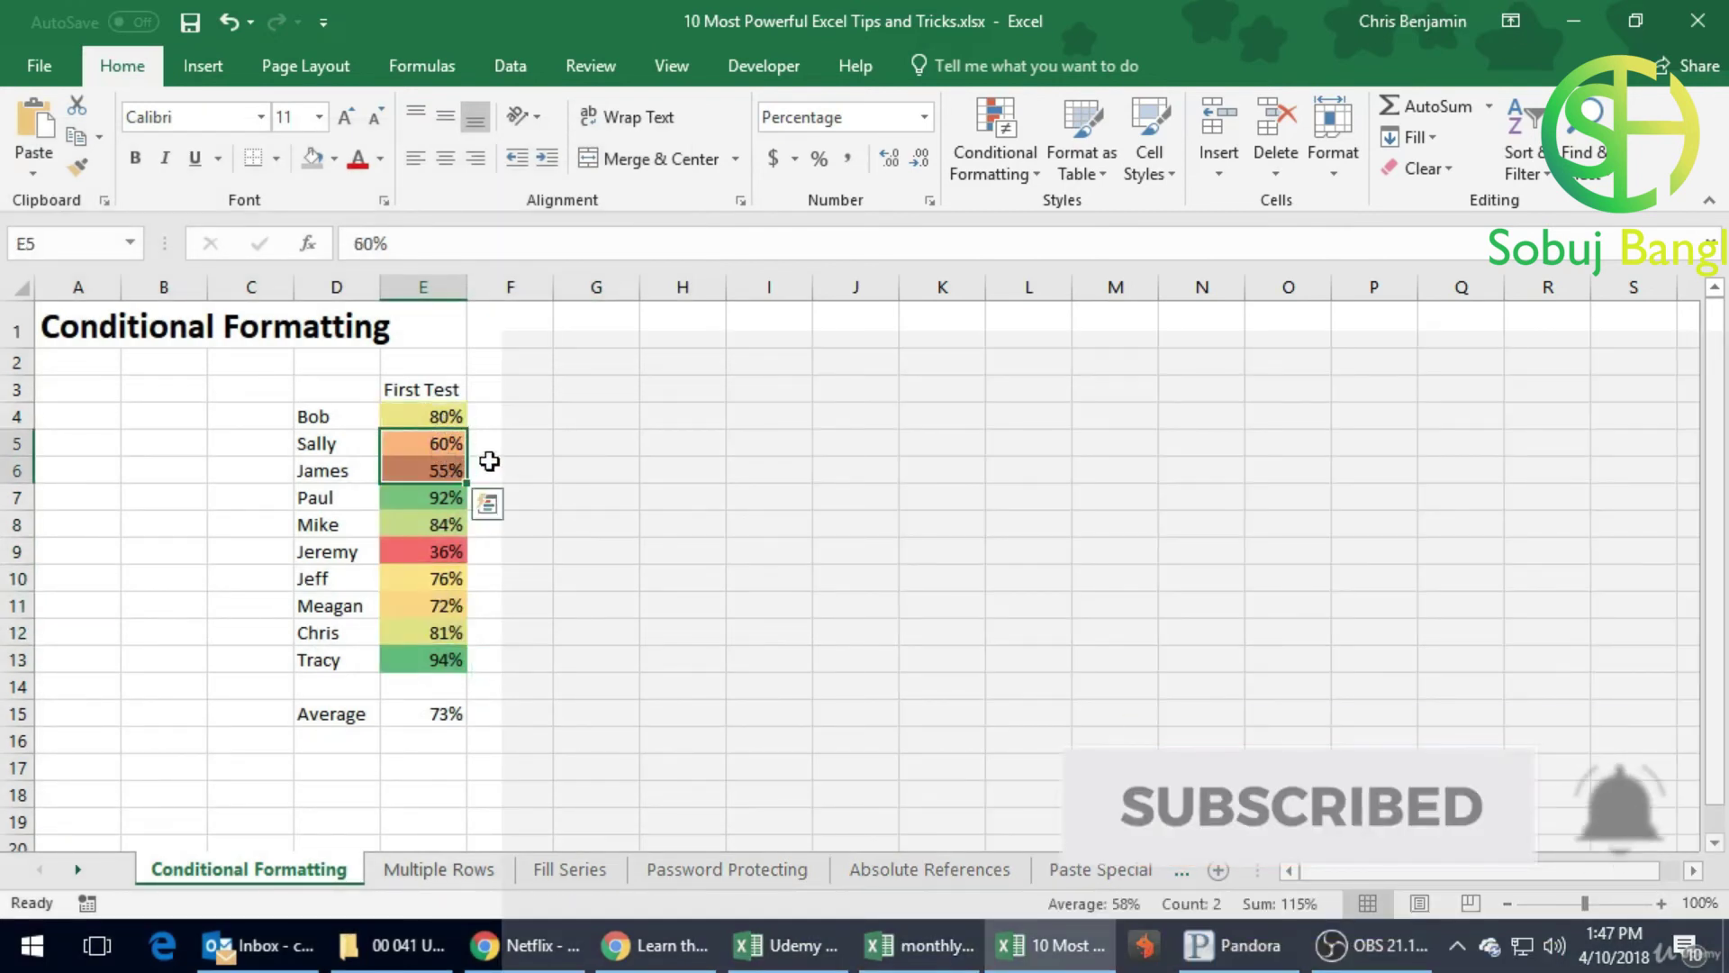
pyautogui.click(523, 573)
pyautogui.click(447, 523)
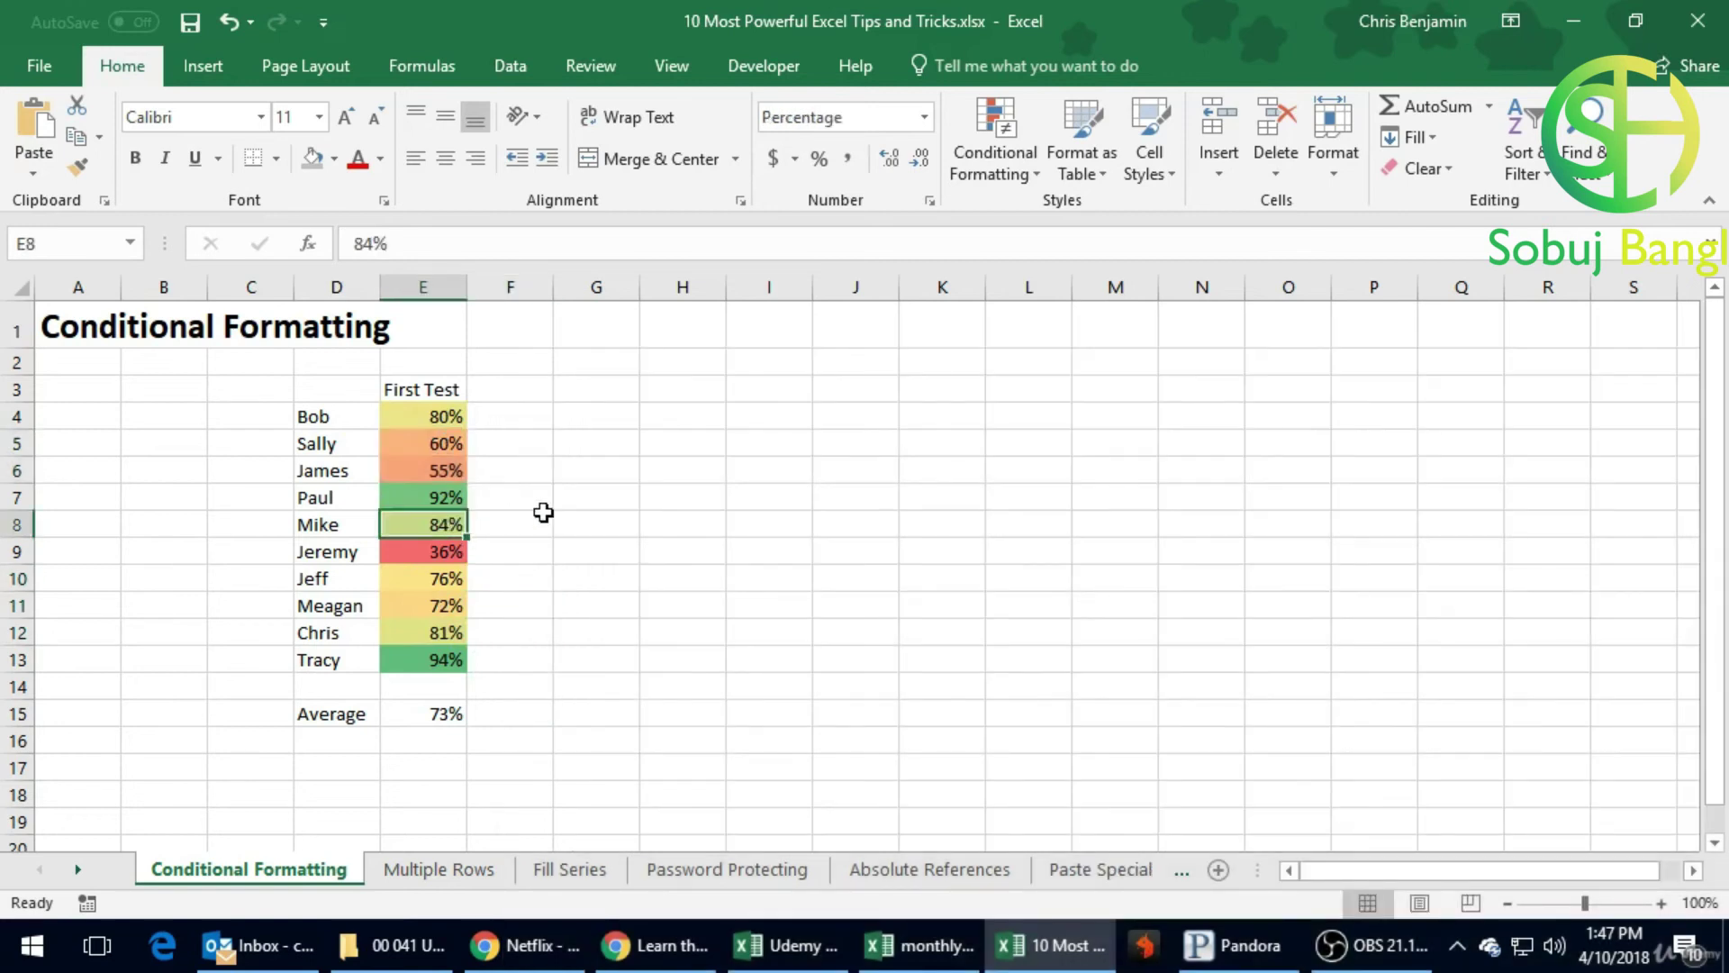
pyautogui.click(451, 586)
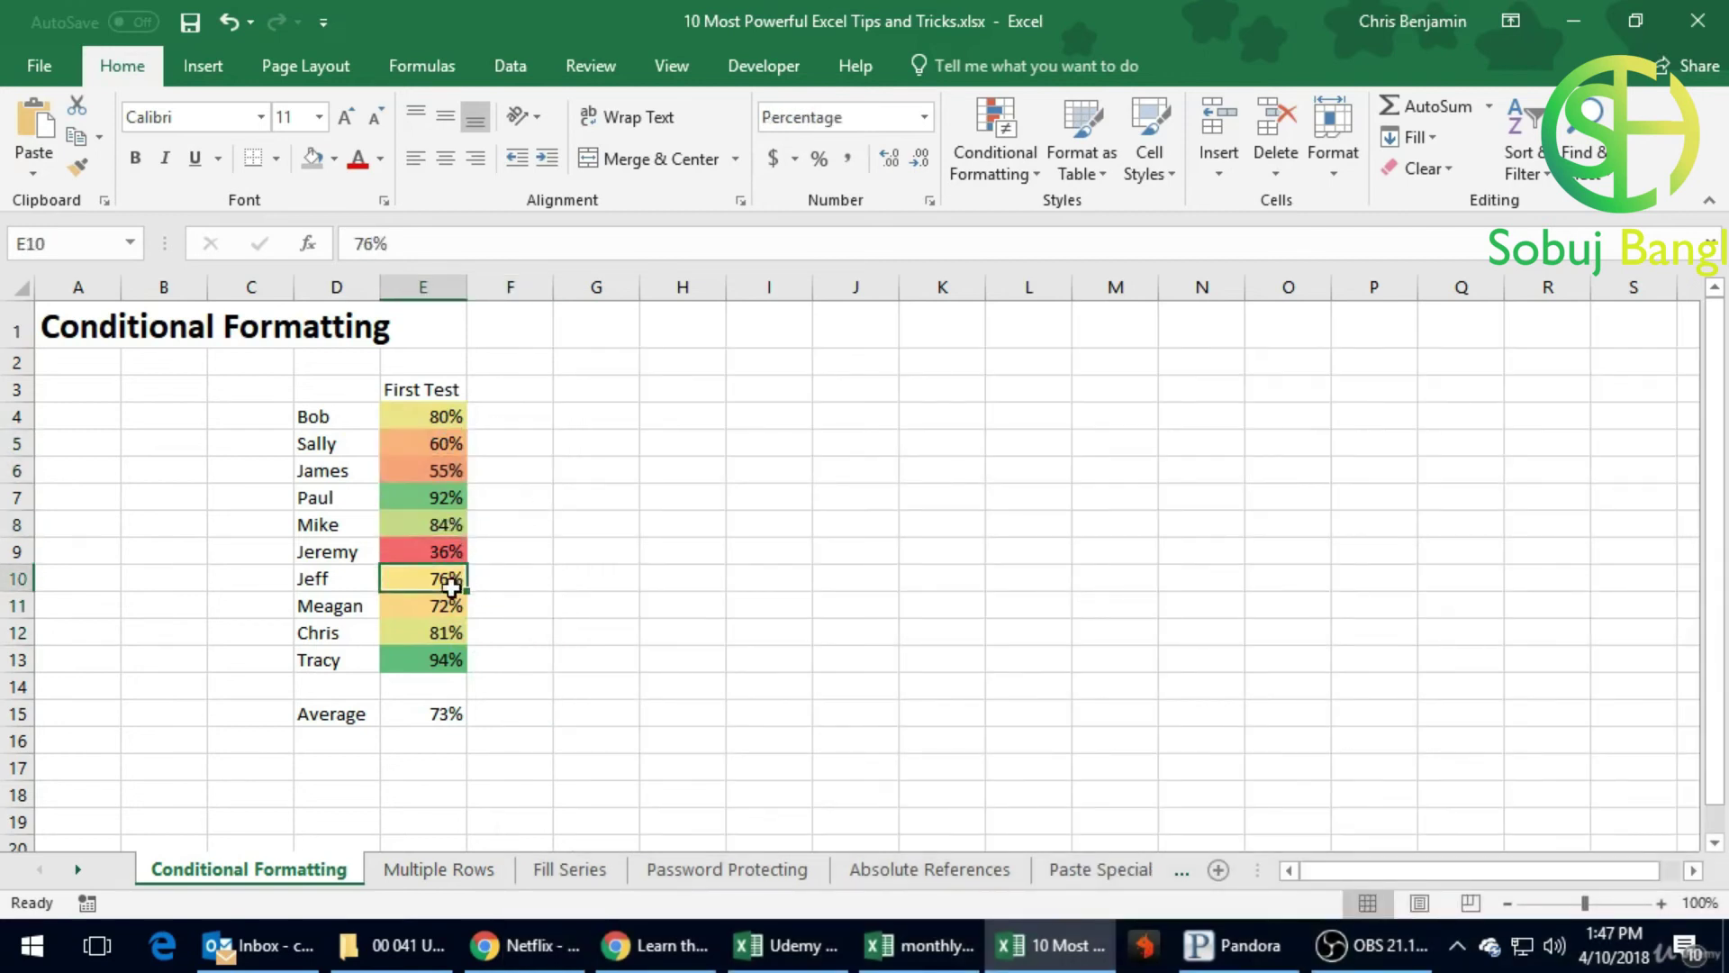
# Step: Compare the color shades of the mid-range scores in E8 and E10 to E12 with the full range E4 to E13
pyautogui.moveTo(452, 586); pyautogui.dragTo(449, 632)
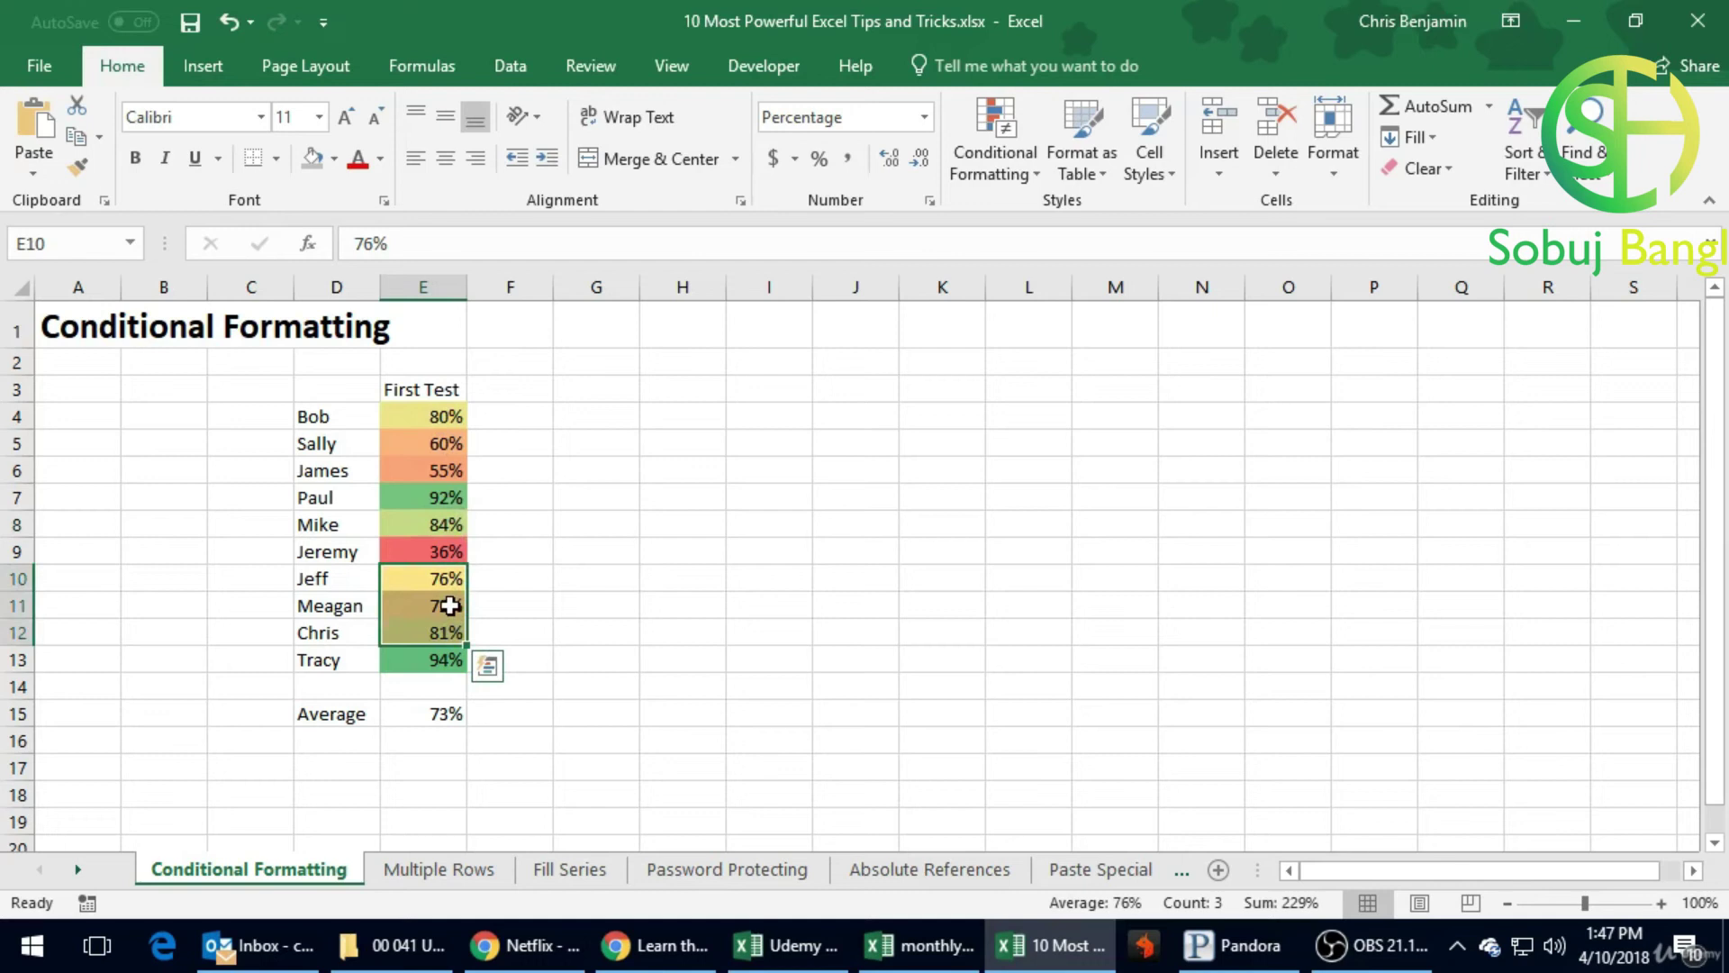
pyautogui.click(456, 528)
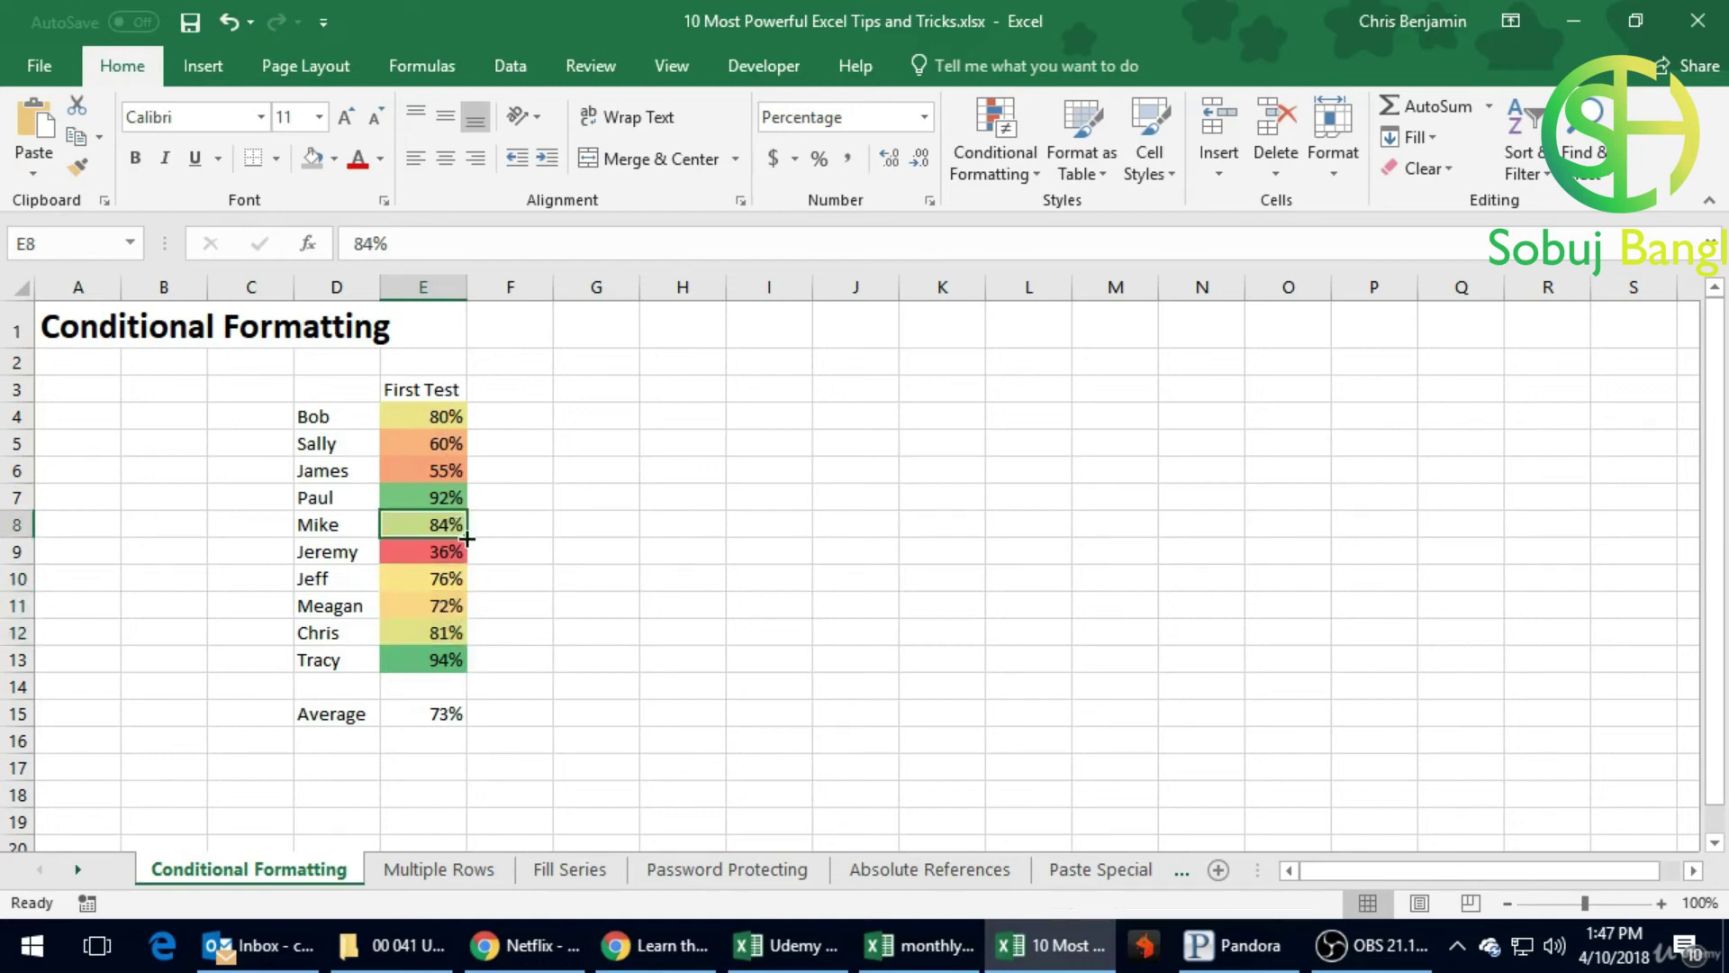
pyautogui.click(547, 567)
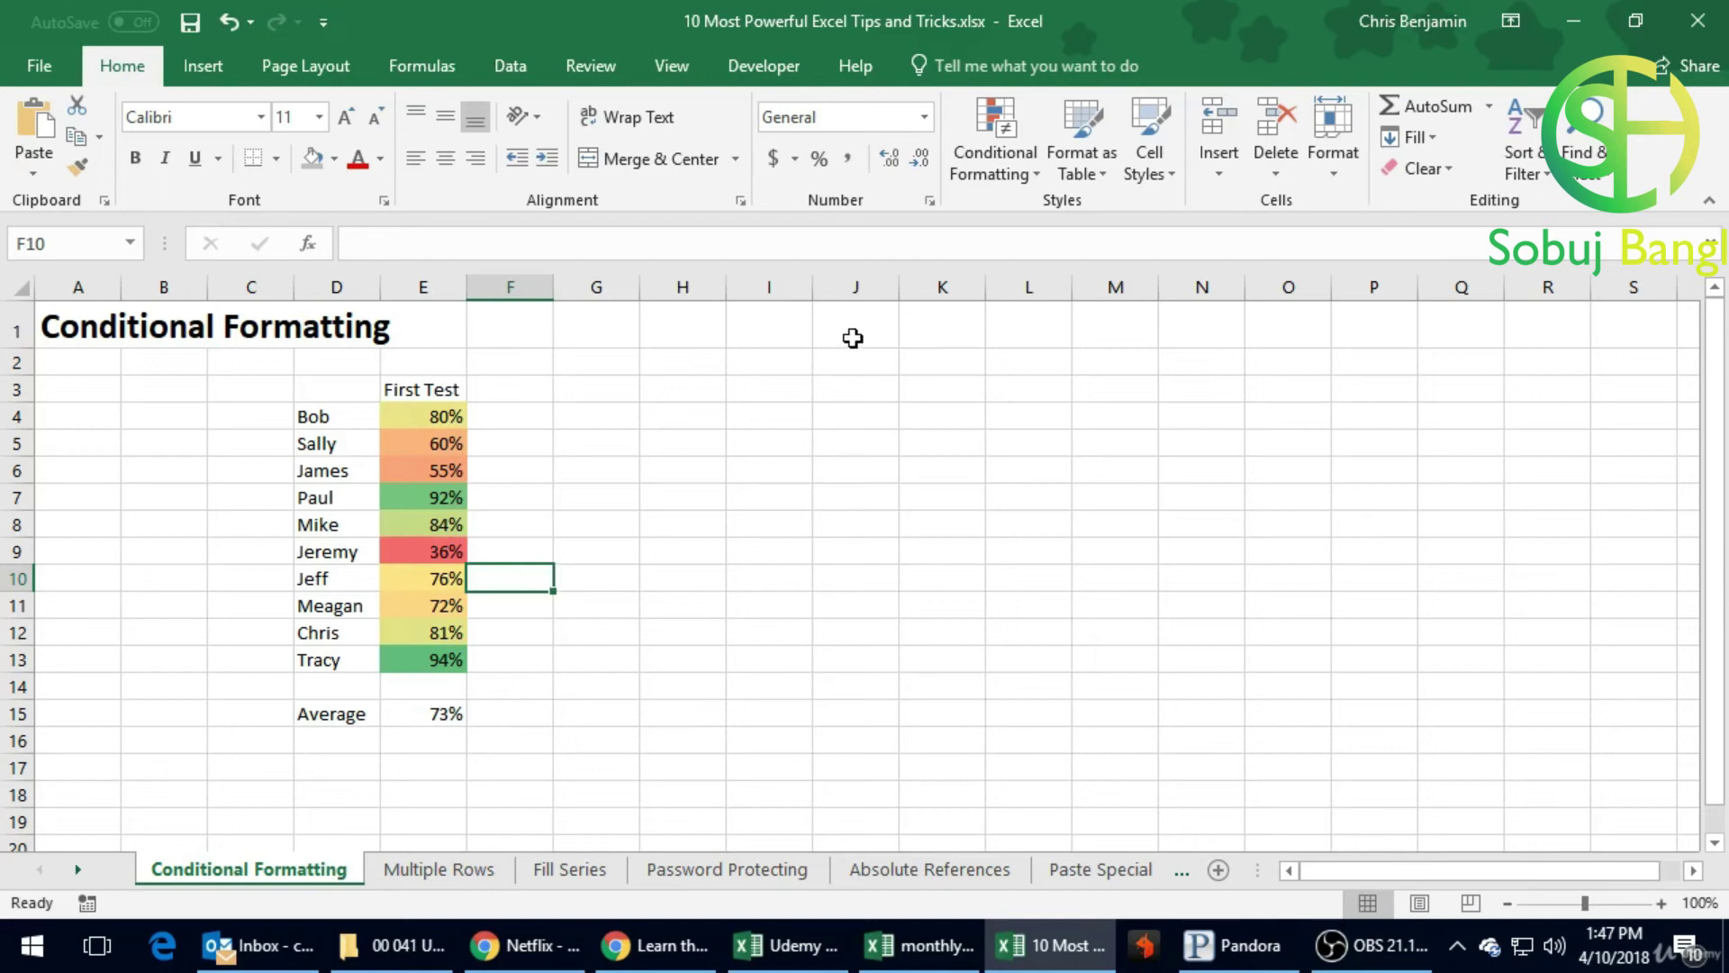
pyautogui.click(1019, 176)
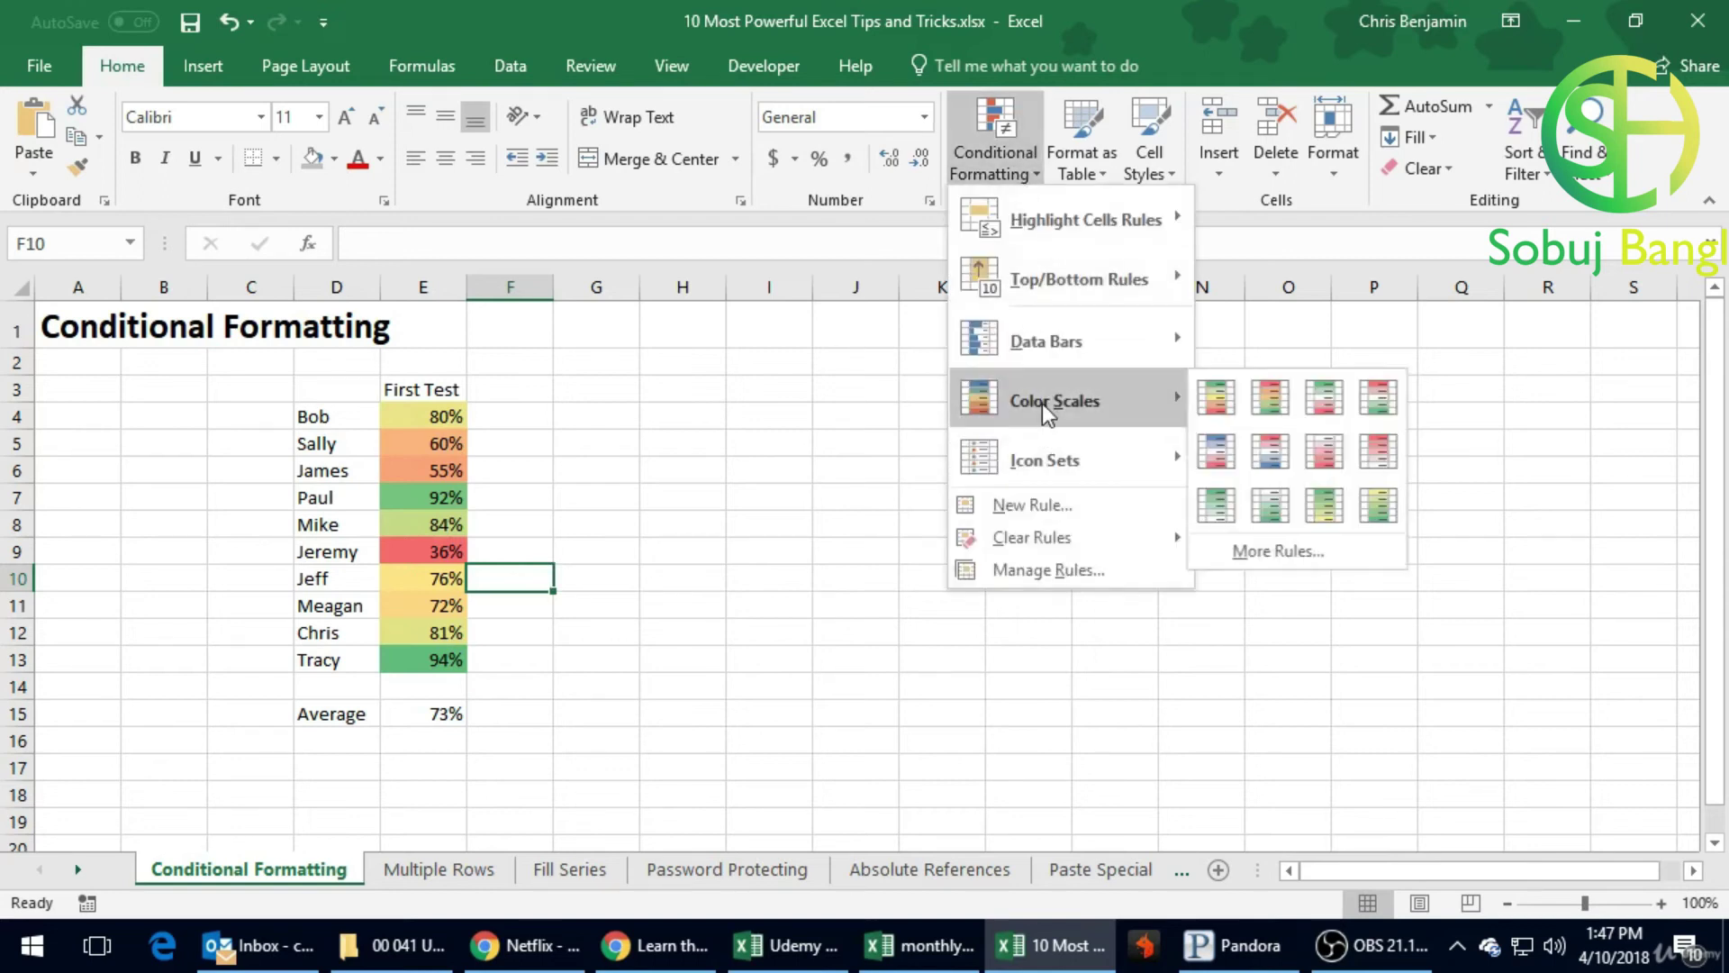
pyautogui.click(481, 550)
pyautogui.moveTo(449, 420); pyautogui.dragTo(442, 640)
pyautogui.moveTo(450, 660); pyautogui.dragTo(437, 416)
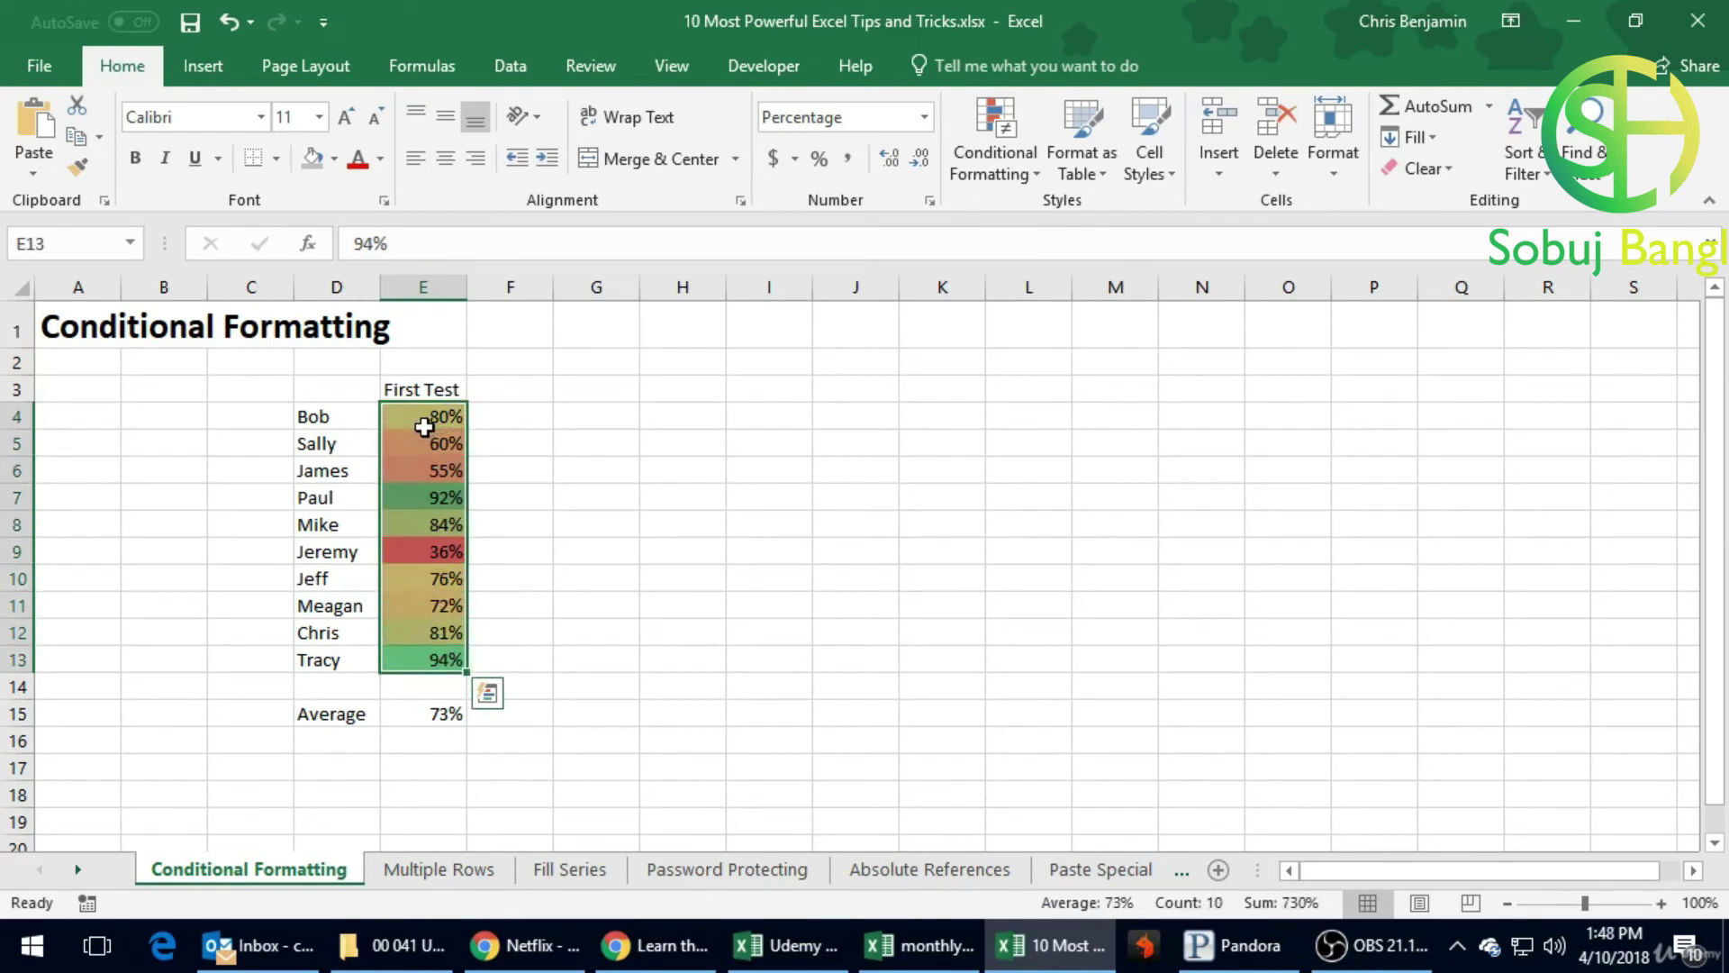
pyautogui.click(654, 416)
# Step: Examine the red-shaded score in row 9 against the other First Test scores in E4 to E13
pyautogui.moveTo(1049, 946)
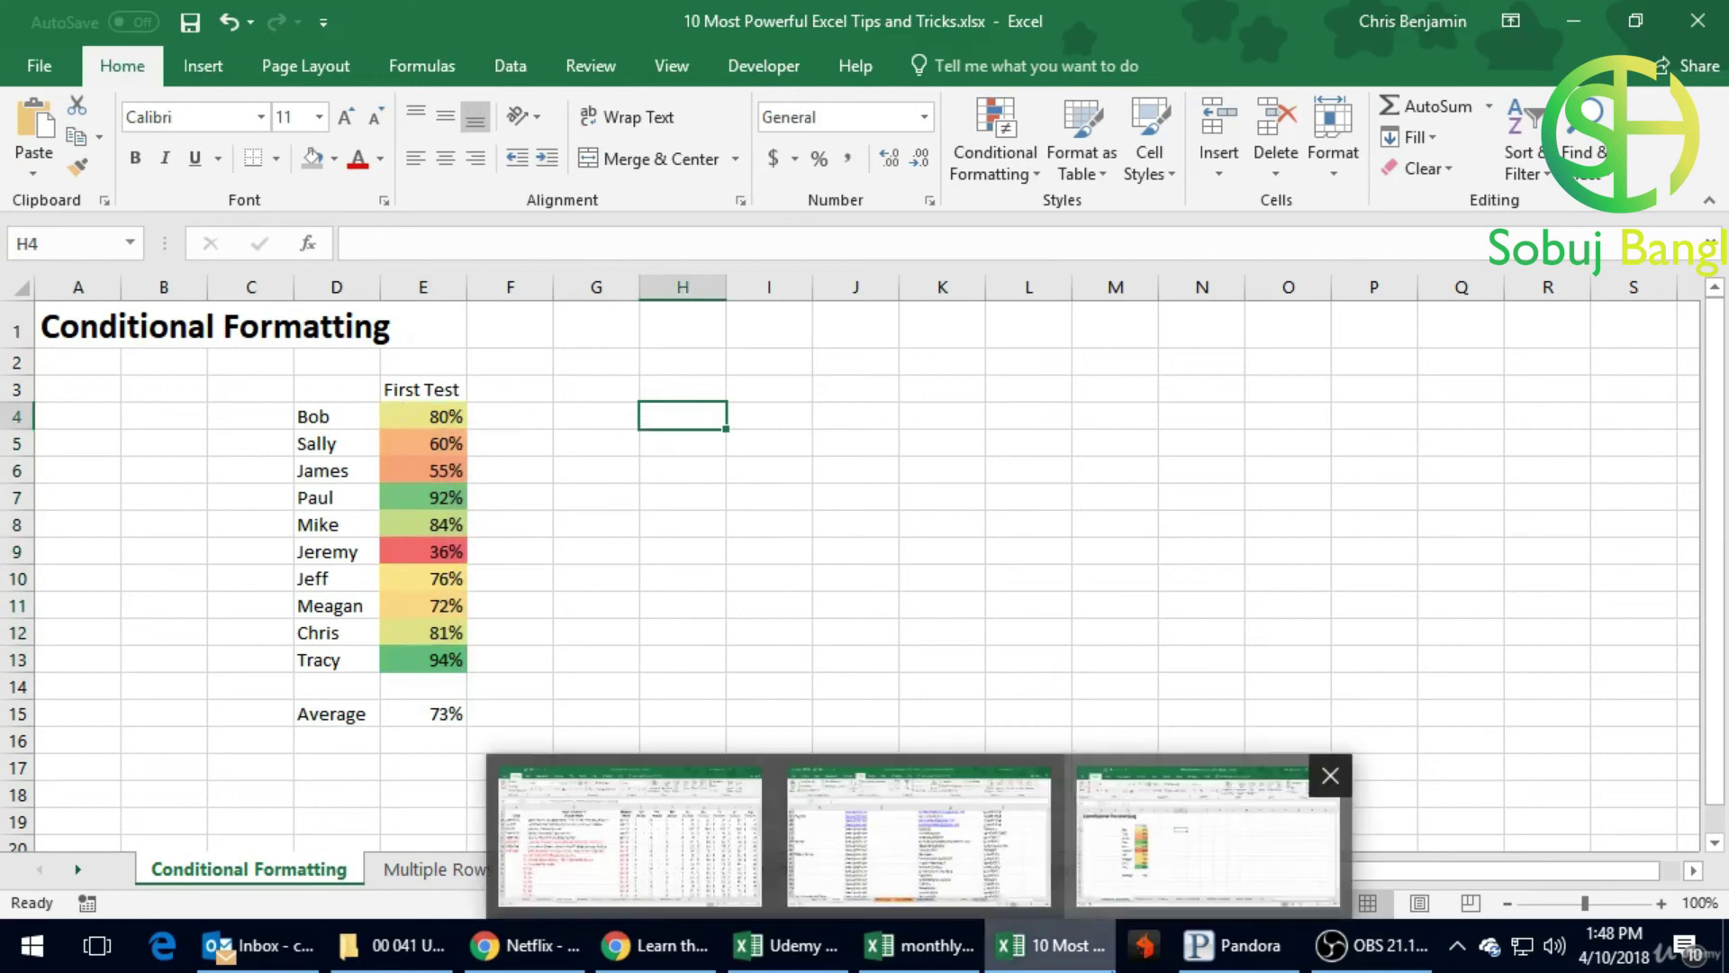
pyautogui.click(559, 523)
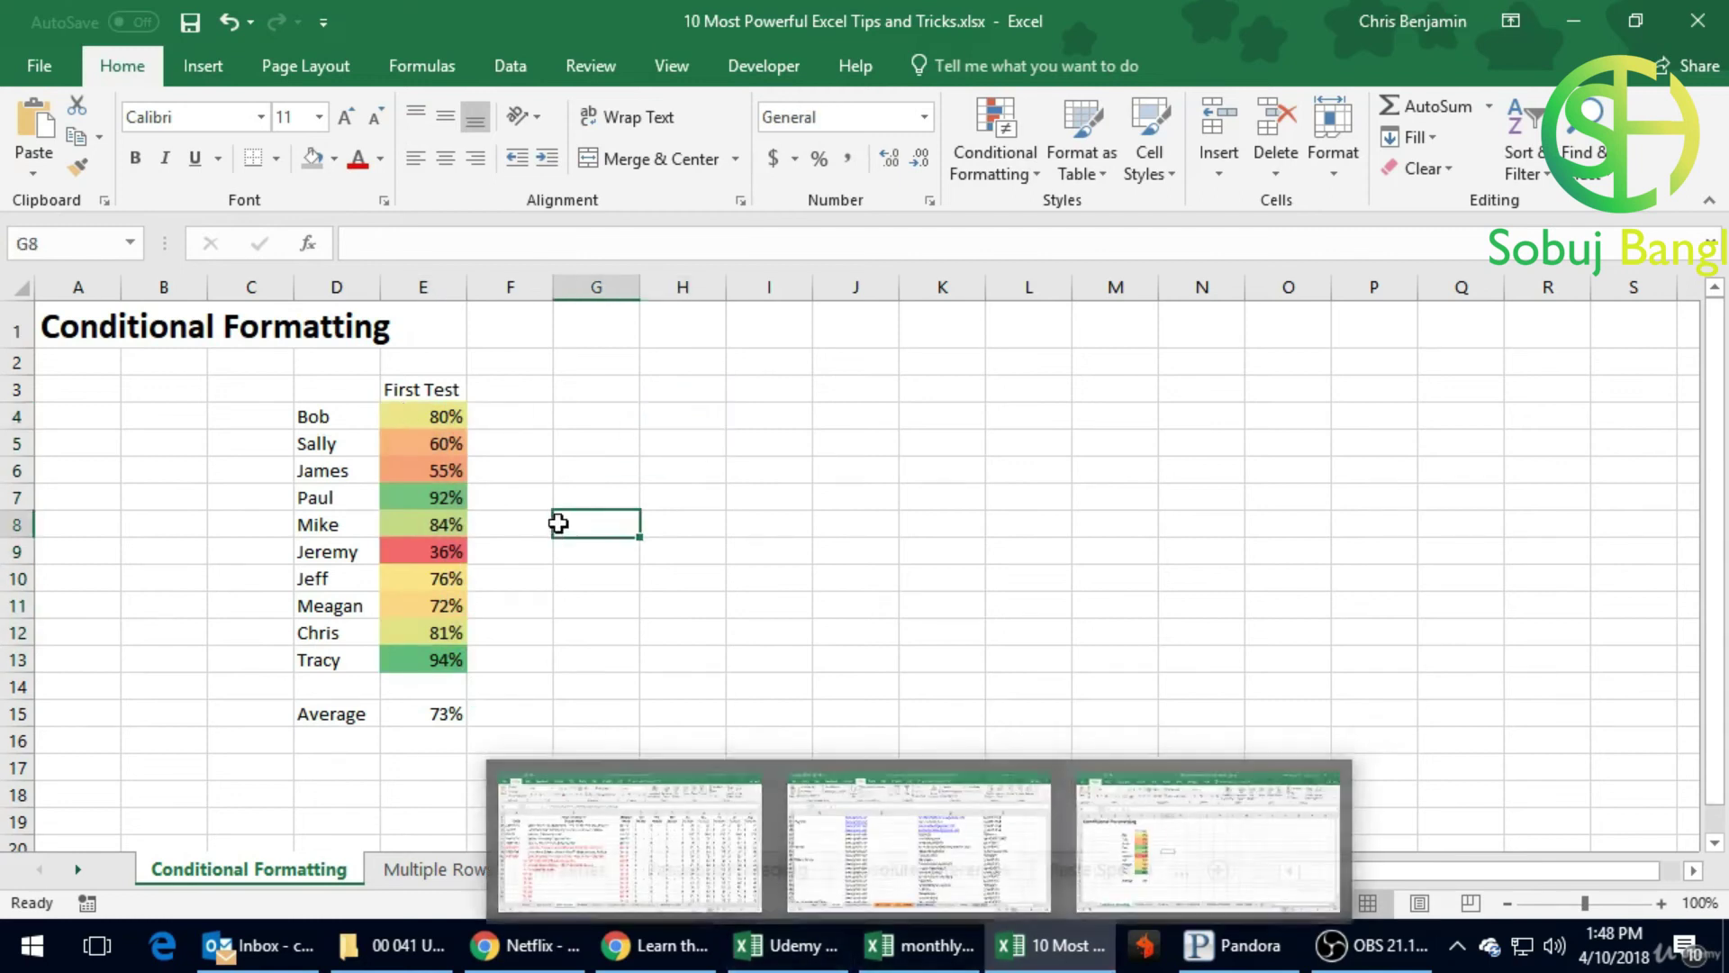
pyautogui.click(436, 549)
pyautogui.click(310, 551)
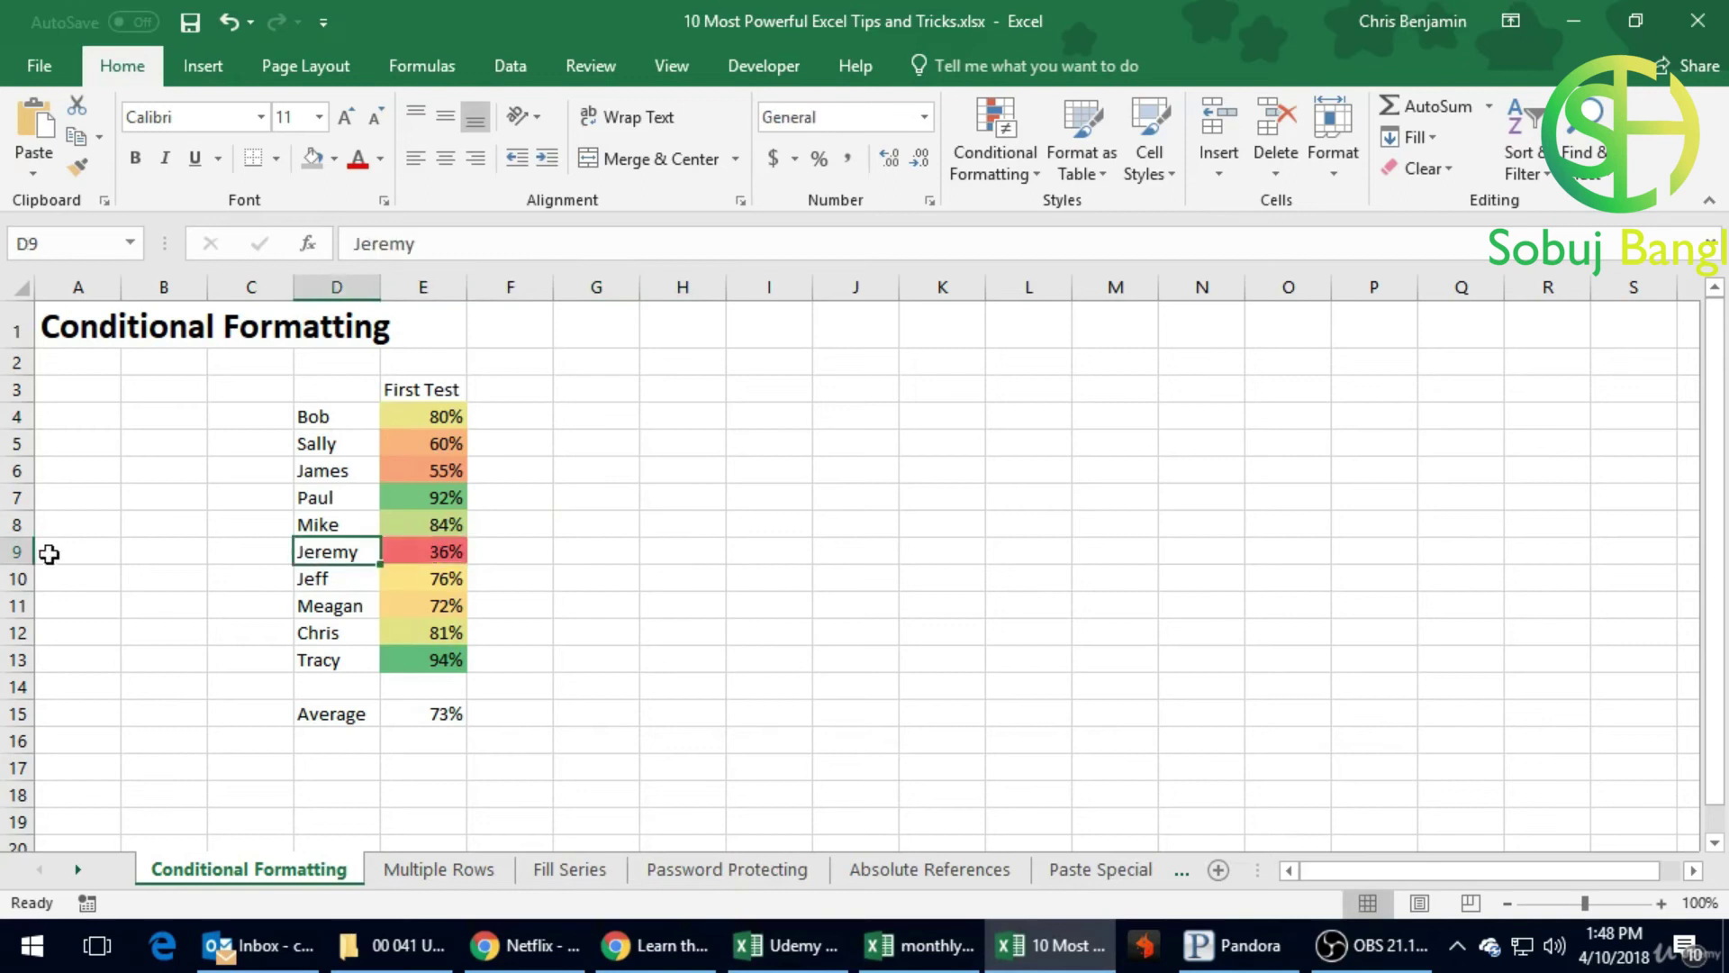
pyautogui.click(16, 552)
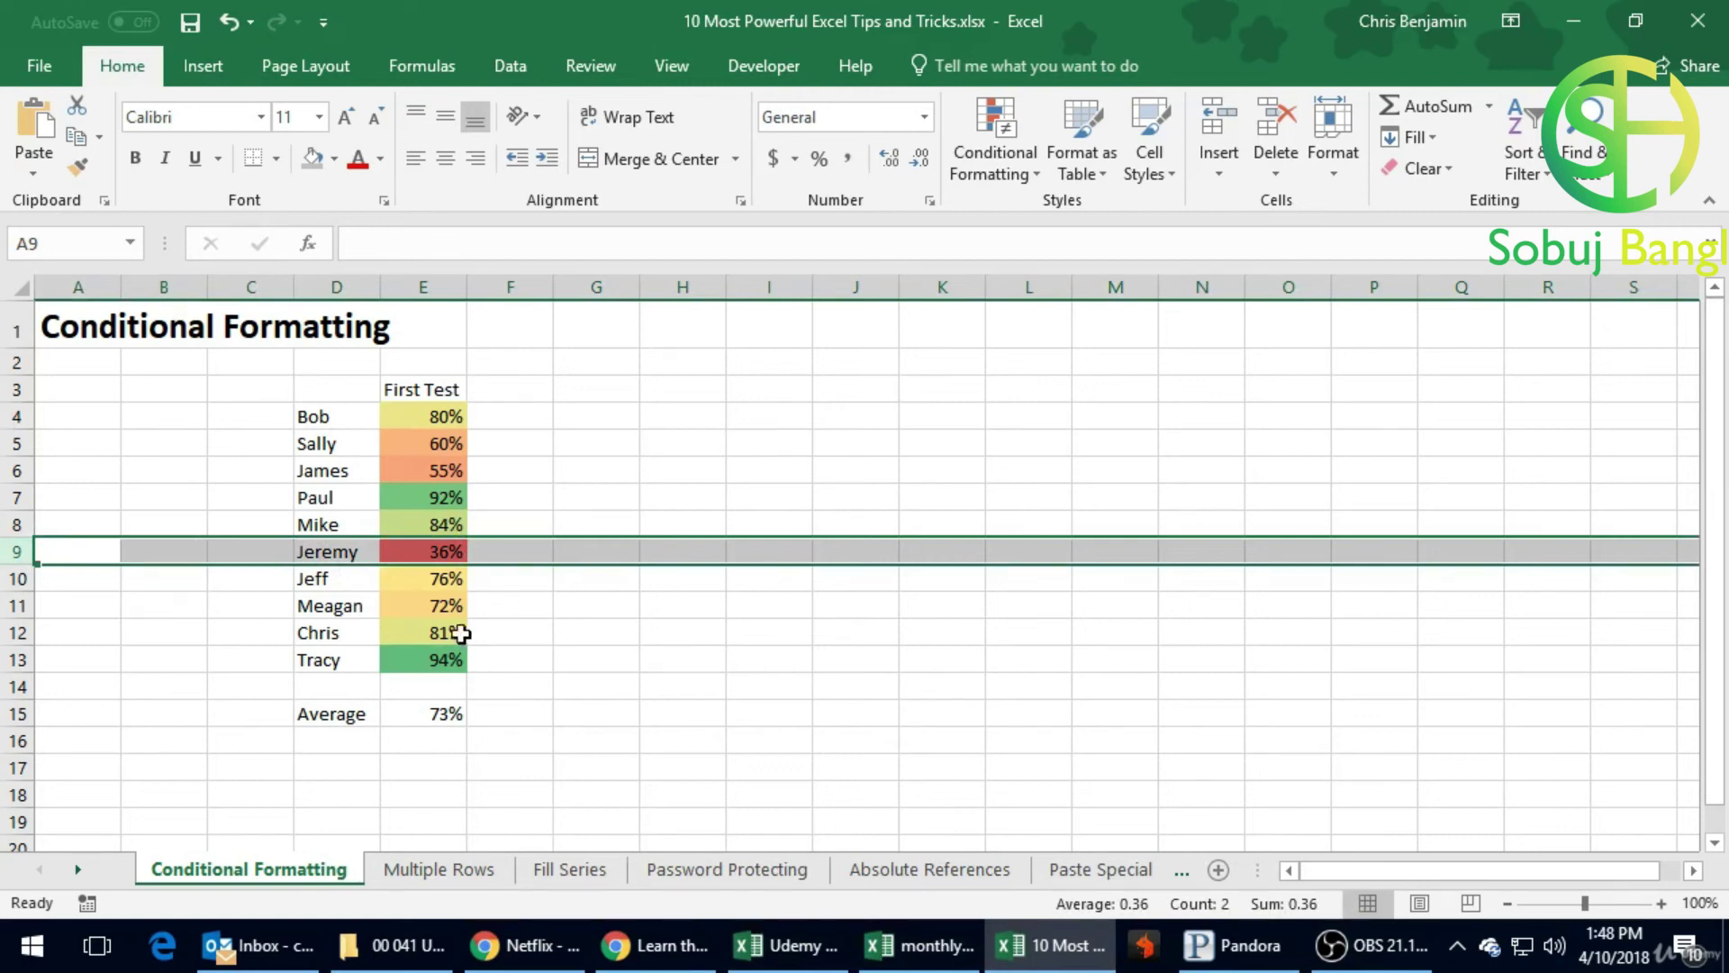
pyautogui.click(605, 659)
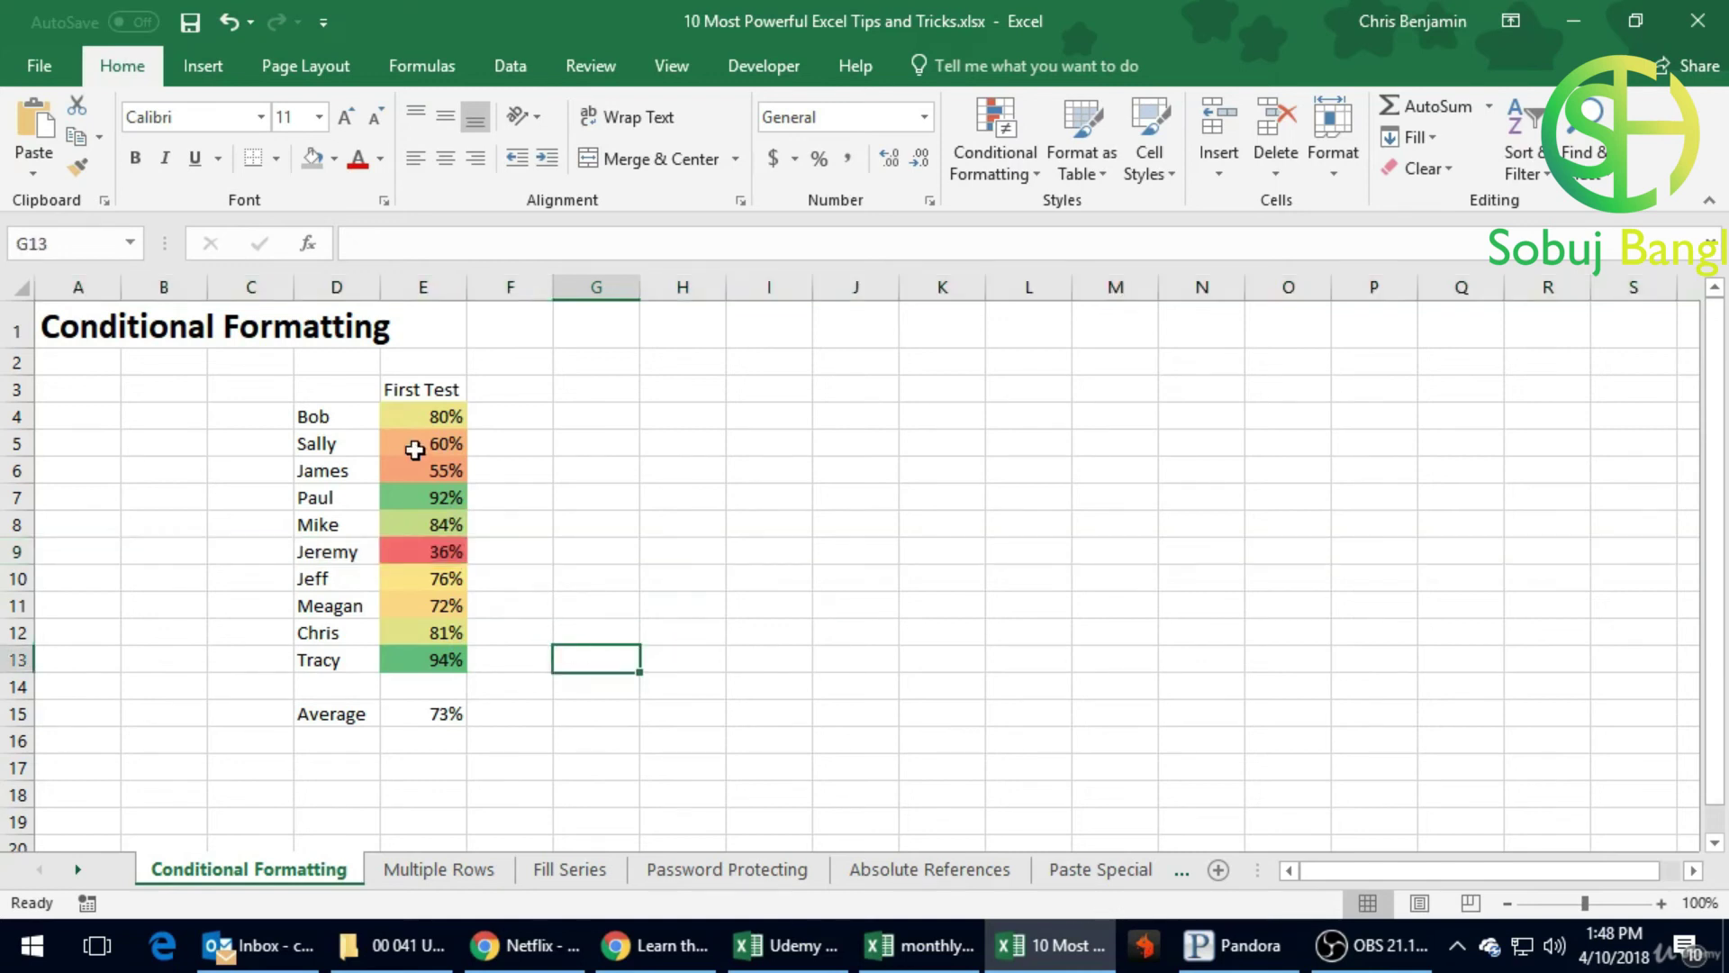
pyautogui.click(421, 392)
pyautogui.moveTo(425, 414); pyautogui.dragTo(433, 664)
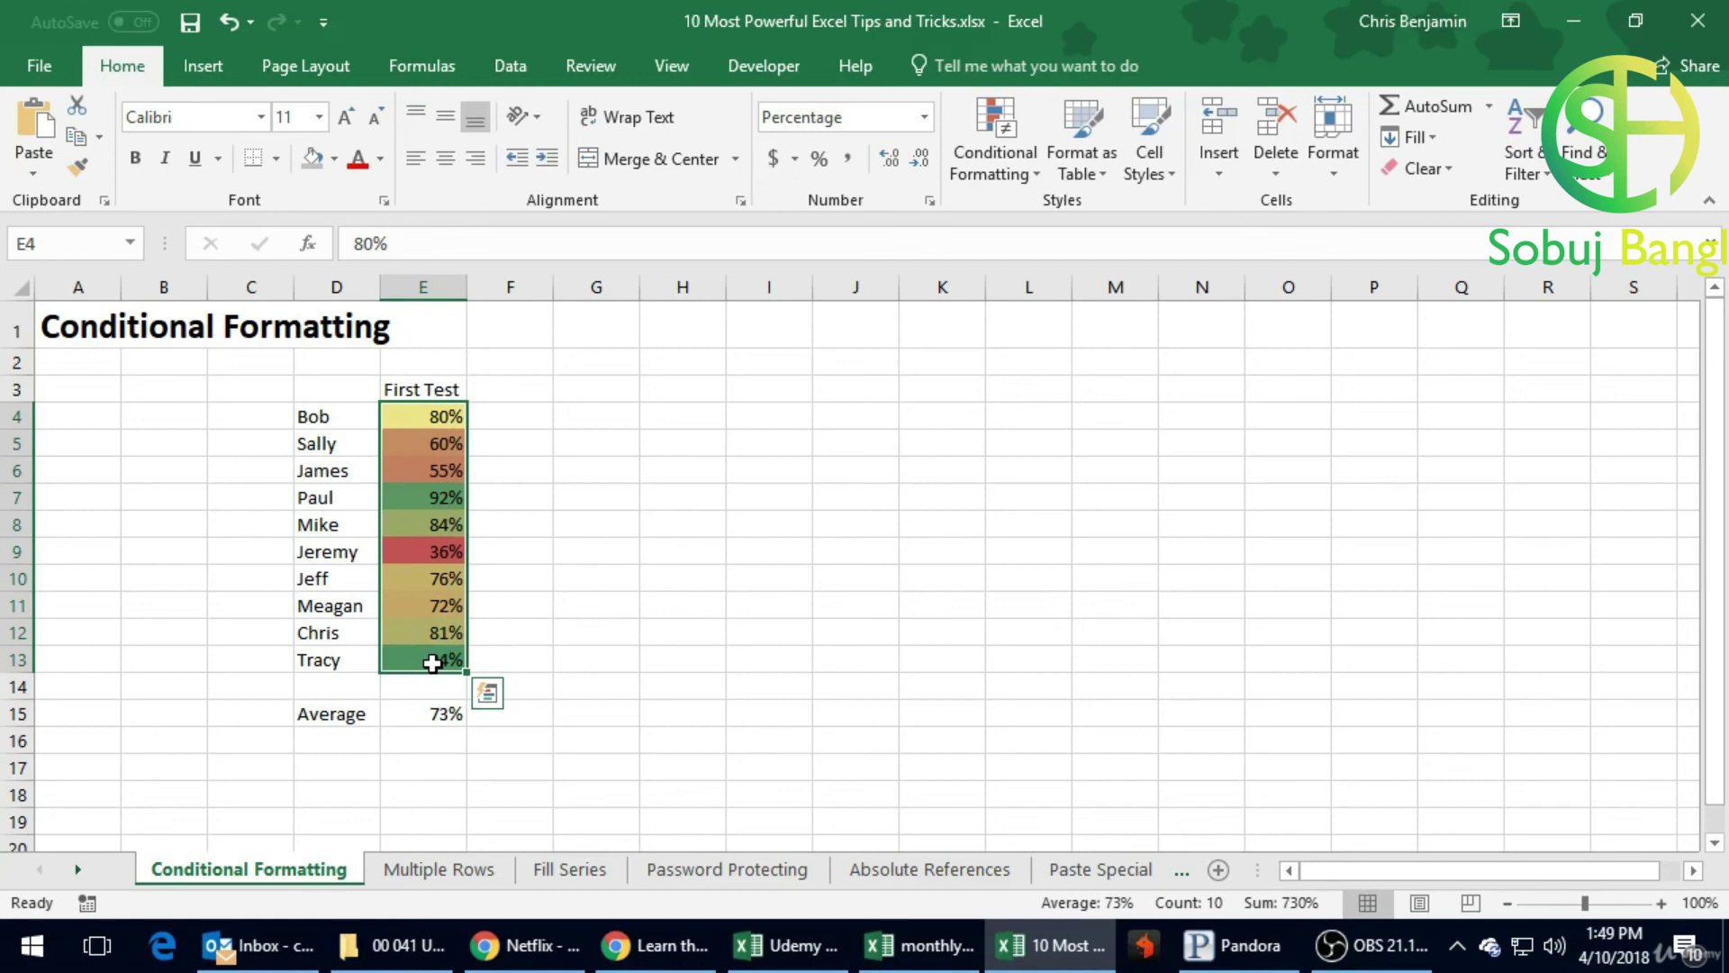
pyautogui.click(579, 600)
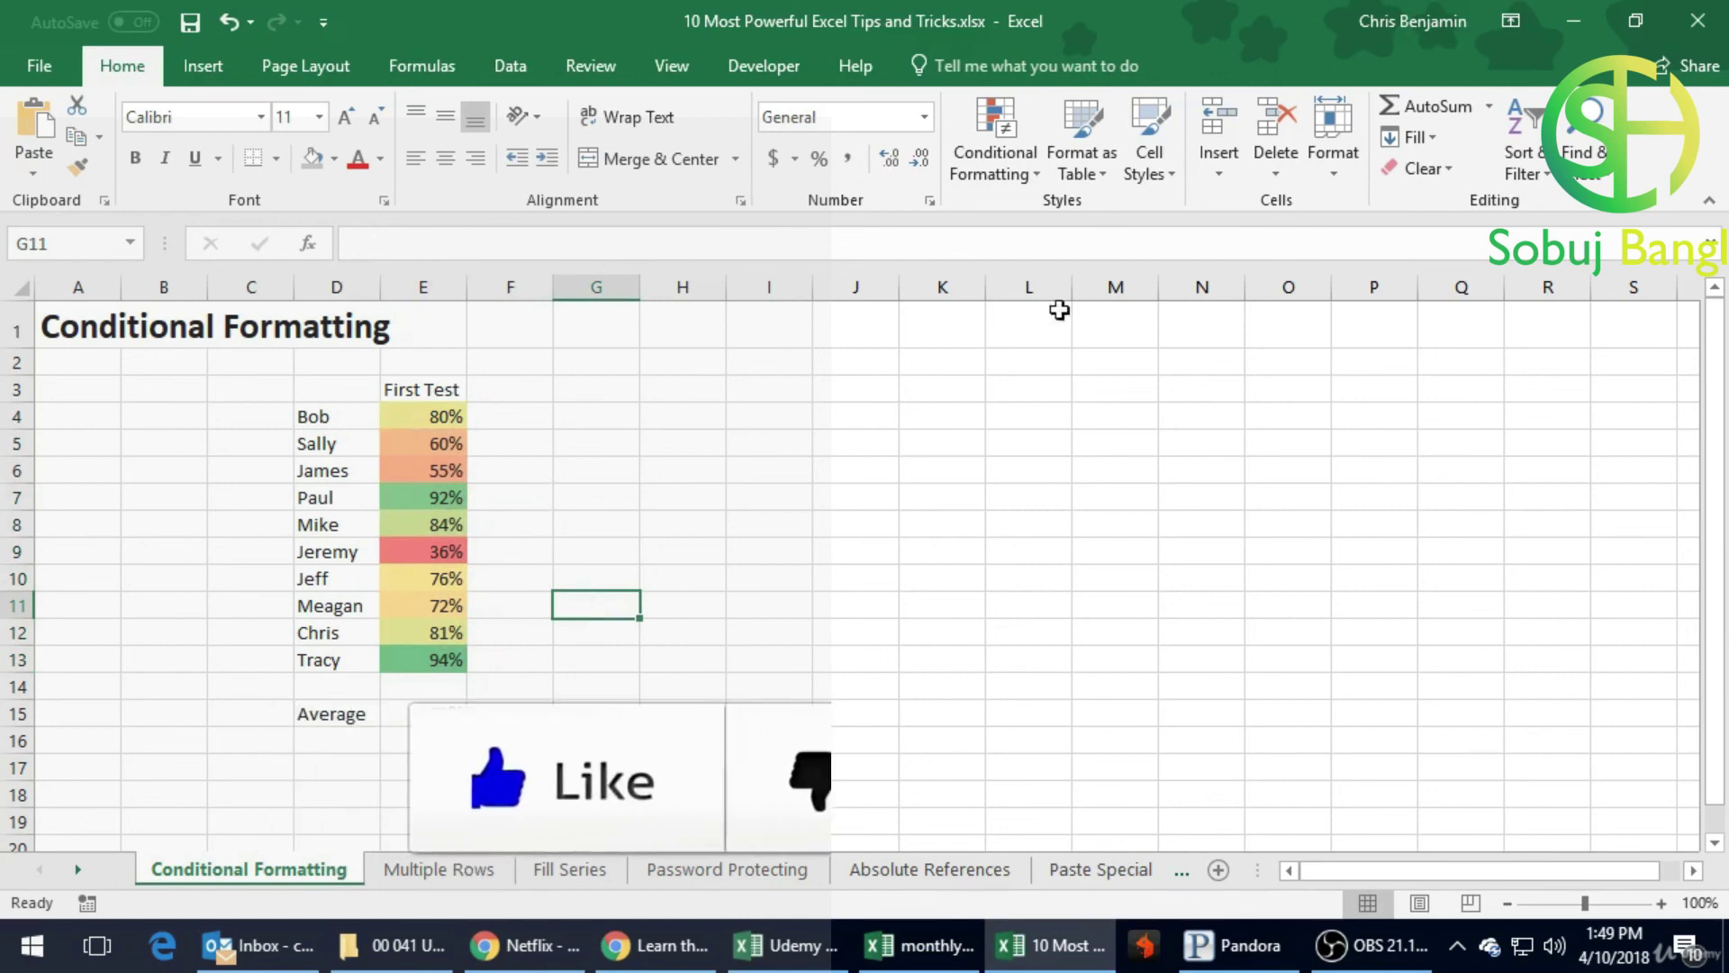
# Step: Review the data bar, color scale and icon set presets available as conditional formatting for the scores
pyautogui.click(1008, 169)
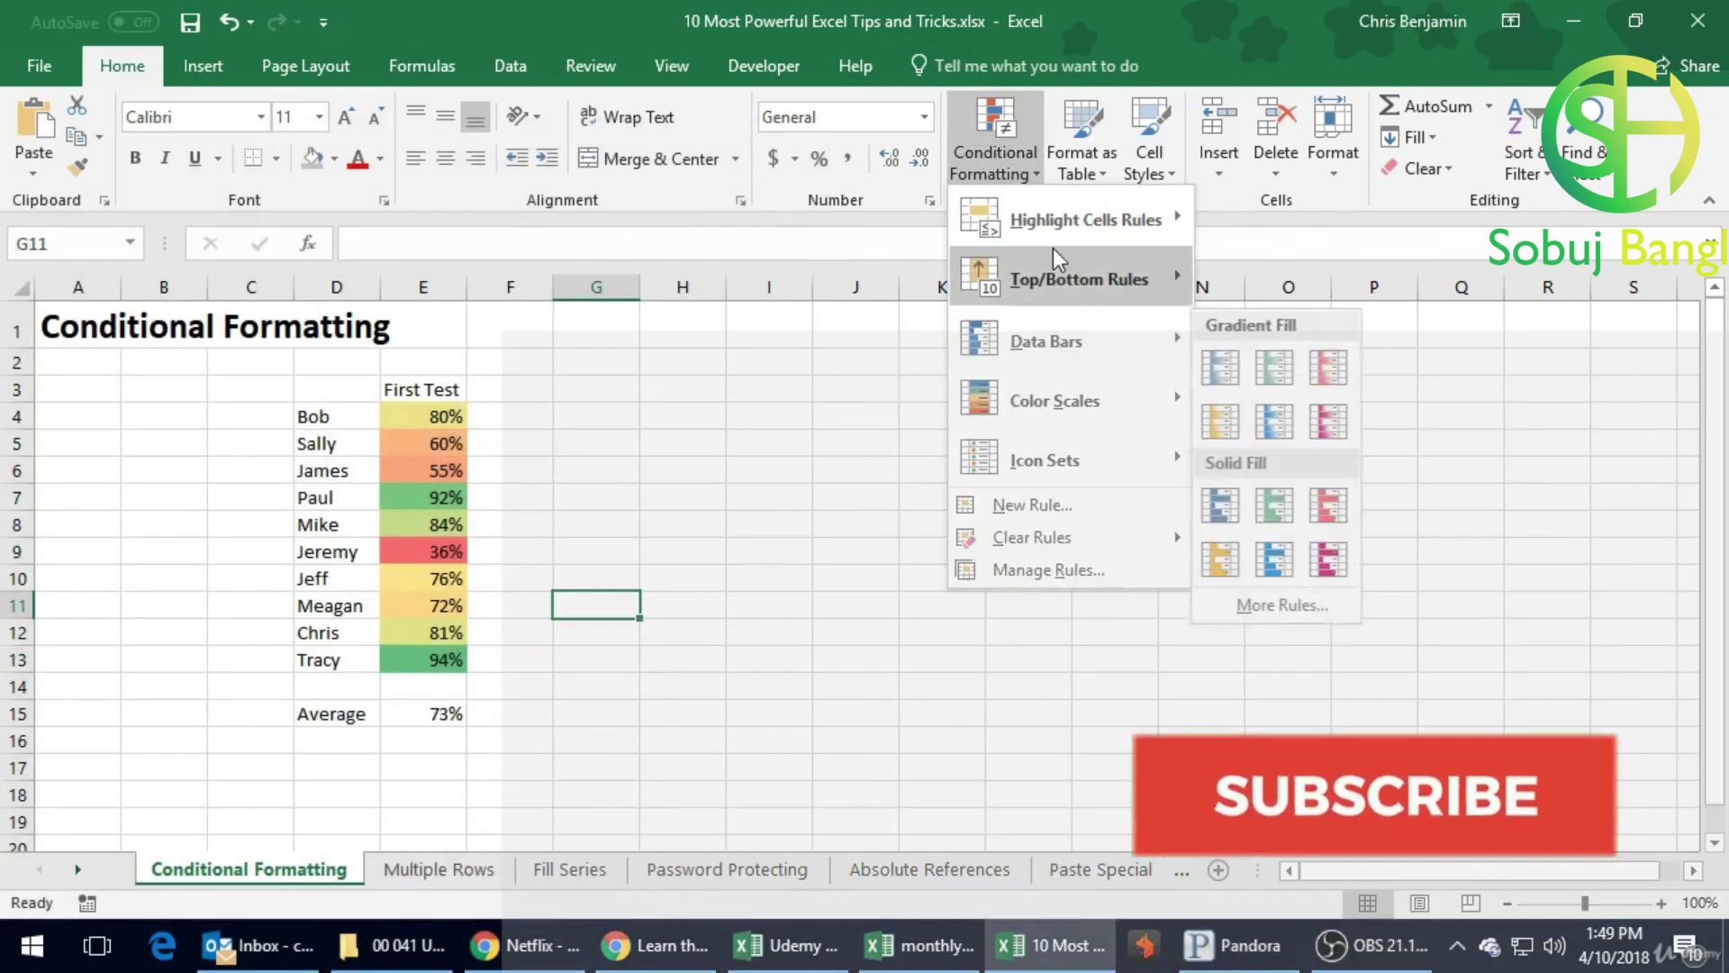
pyautogui.moveTo(1057, 274)
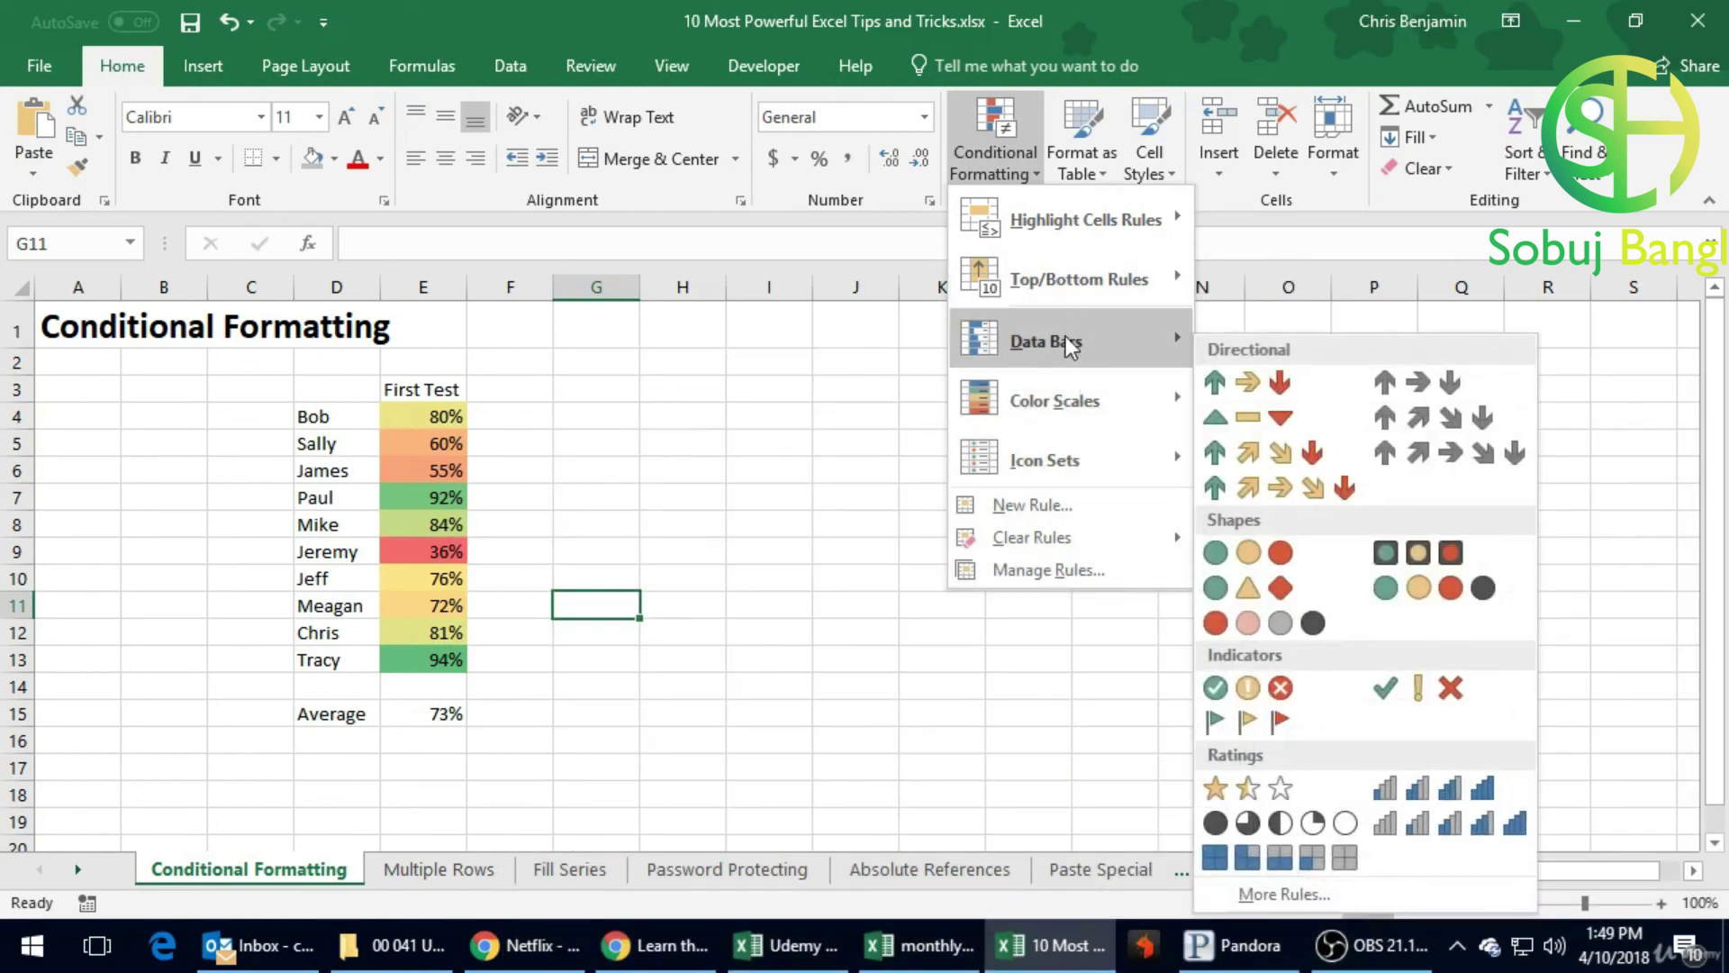
pyautogui.moveTo(1053, 423)
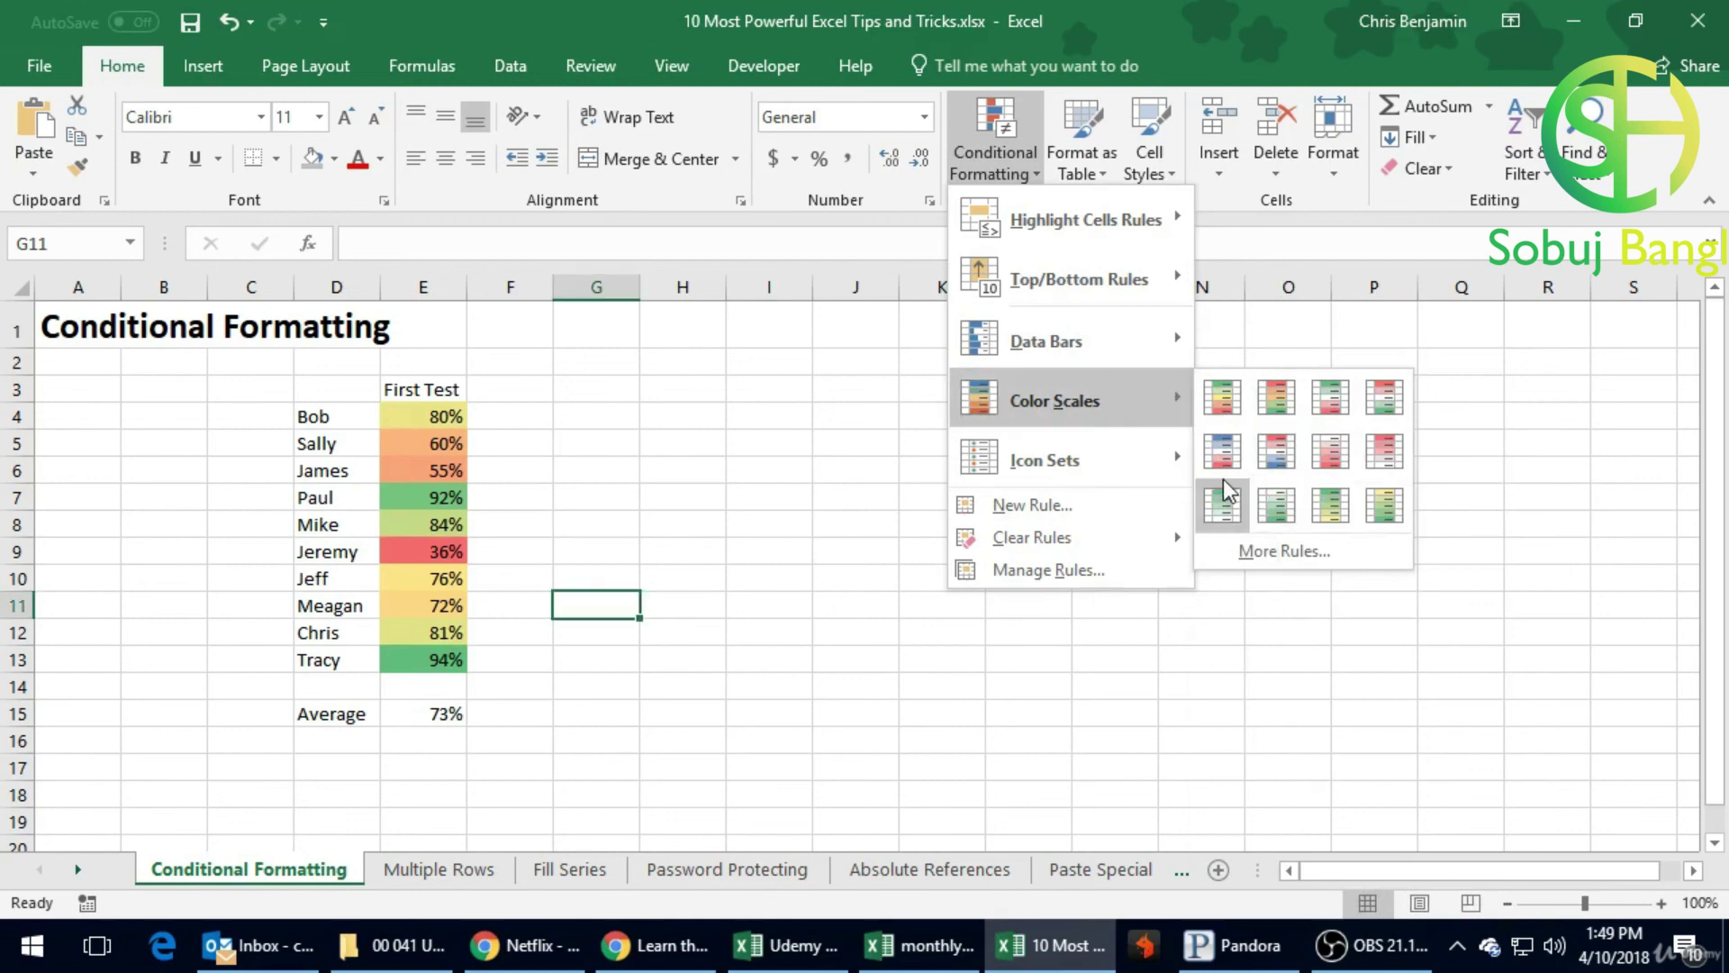
pyautogui.moveTo(1100, 483)
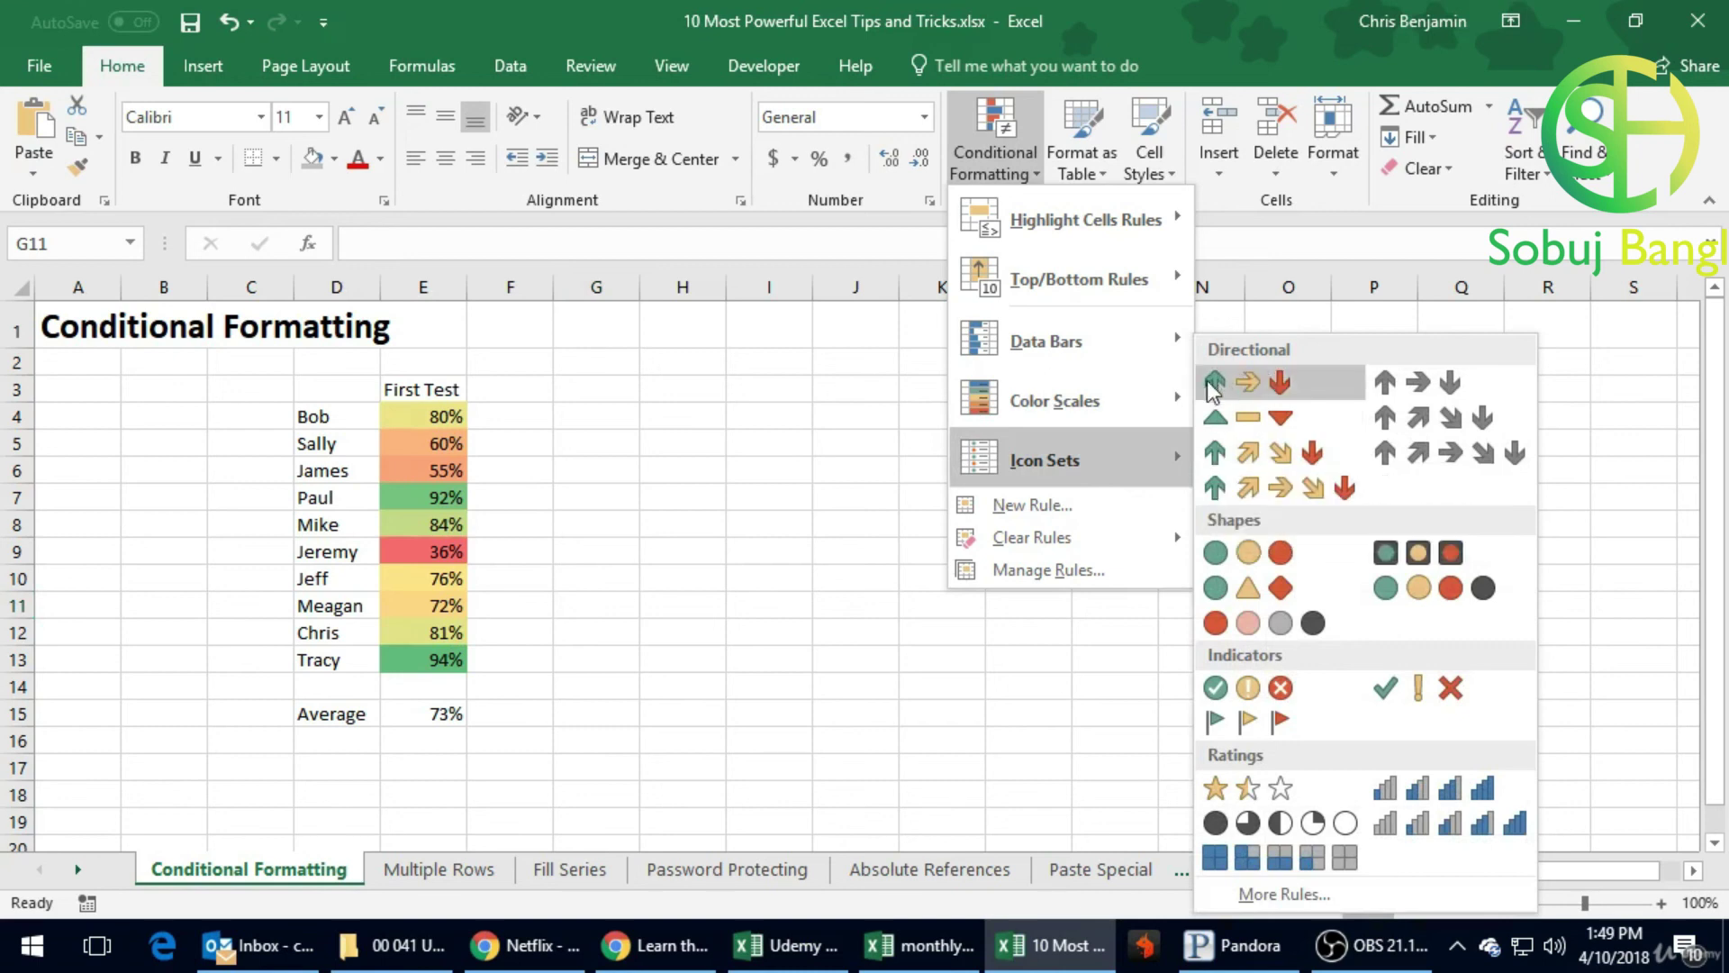
pyautogui.click(699, 512)
pyautogui.click(617, 472)
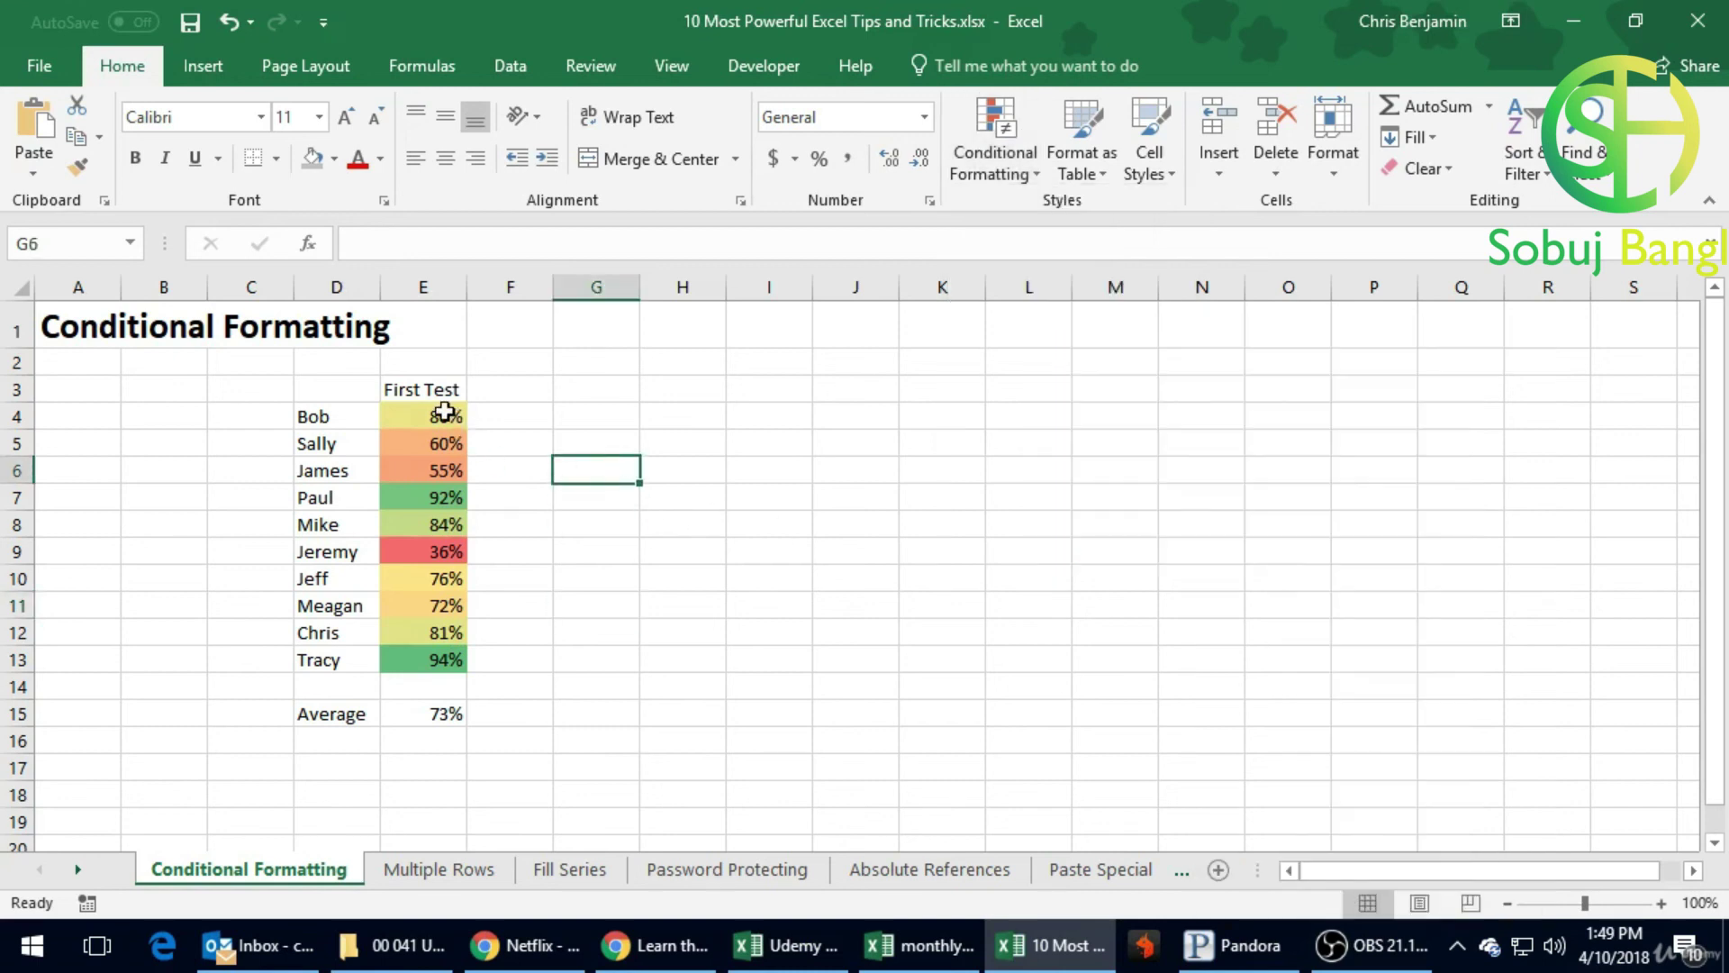
pyautogui.moveTo(444, 411); pyautogui.dragTo(446, 583)
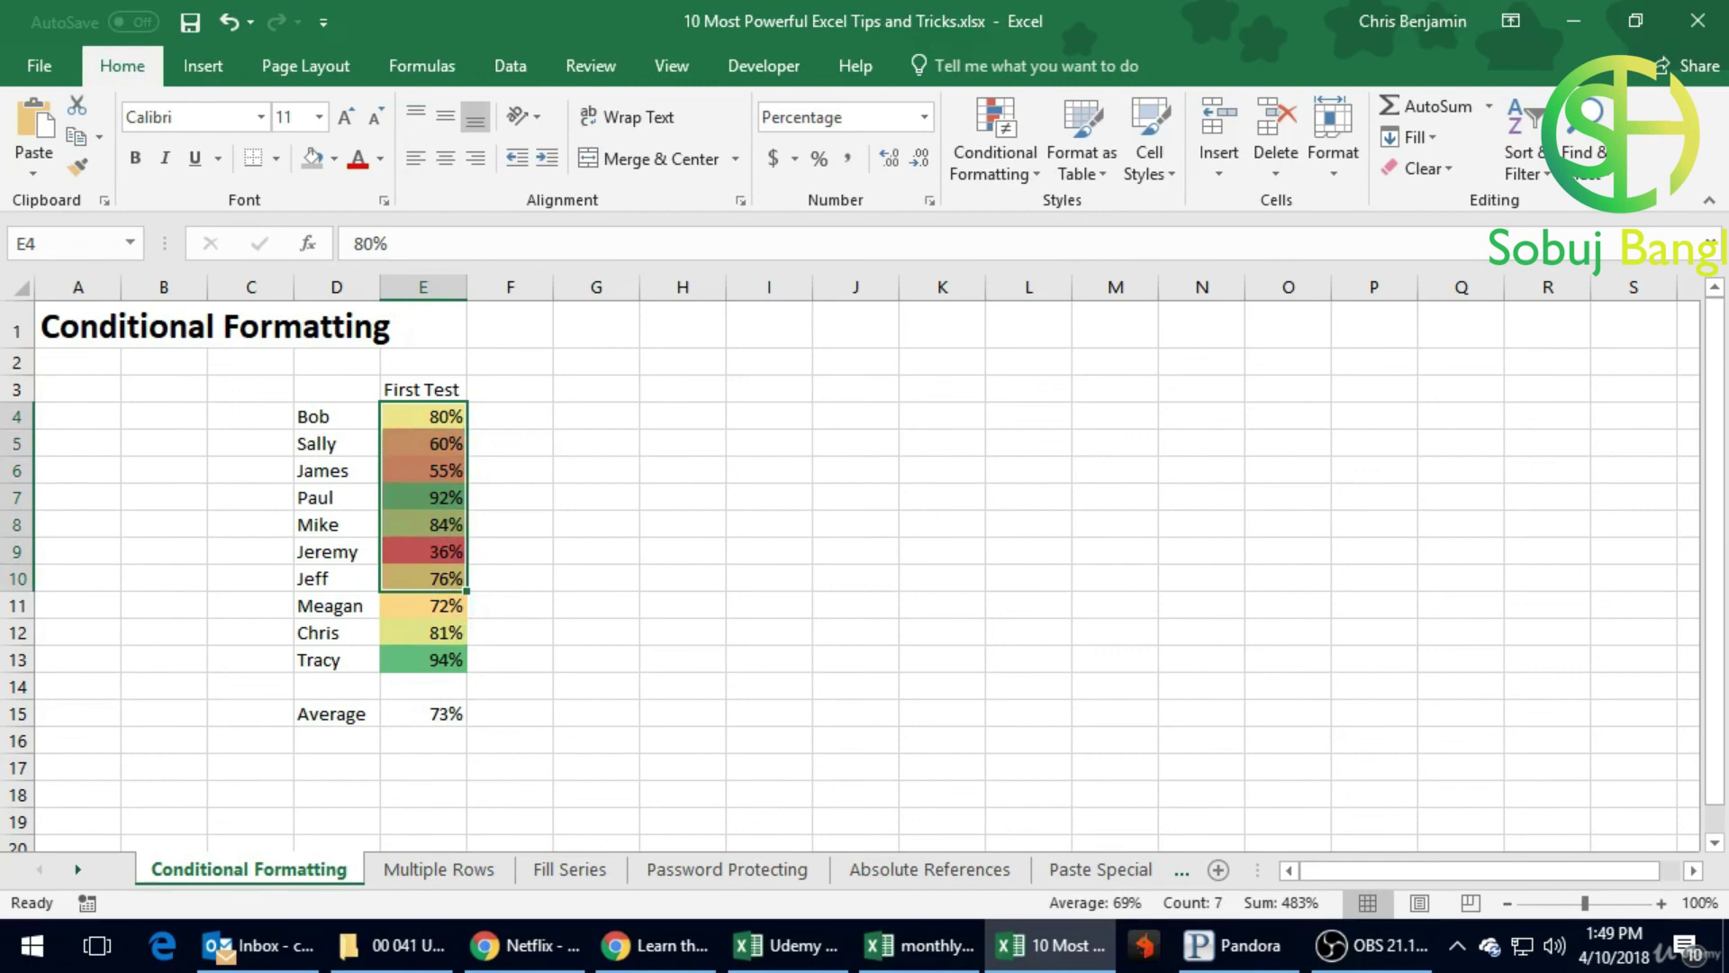